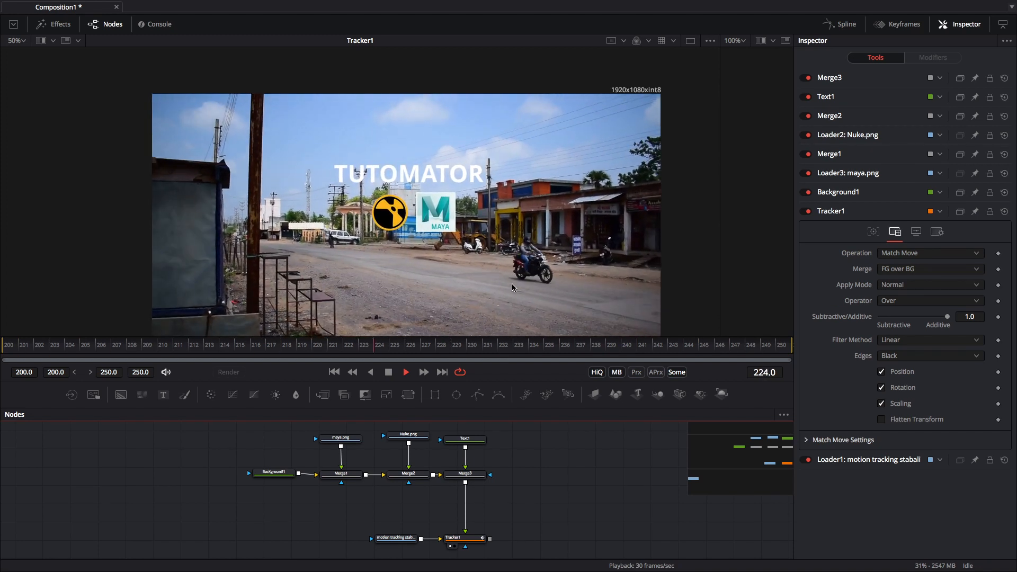
pyautogui.moveTo(495, 225); pyautogui.dragTo(483, 210)
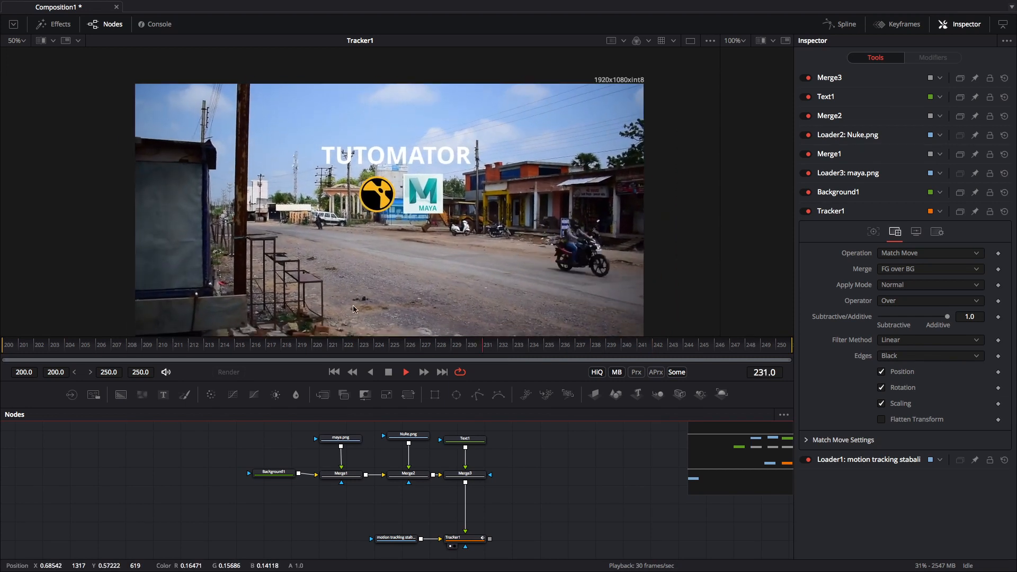
pyautogui.scroll(2, 427, 190)
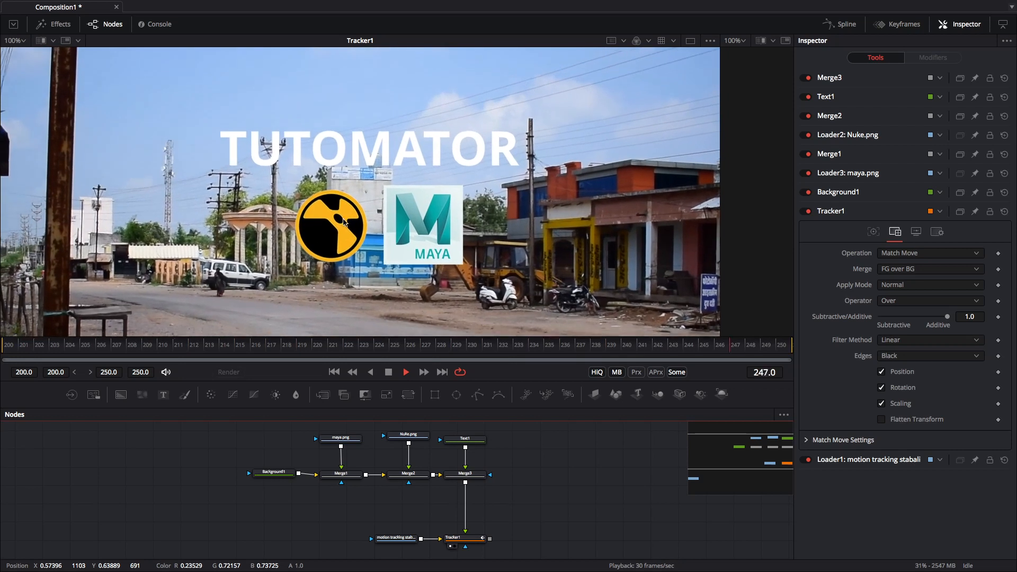
pyautogui.scroll(-2, 452, 189)
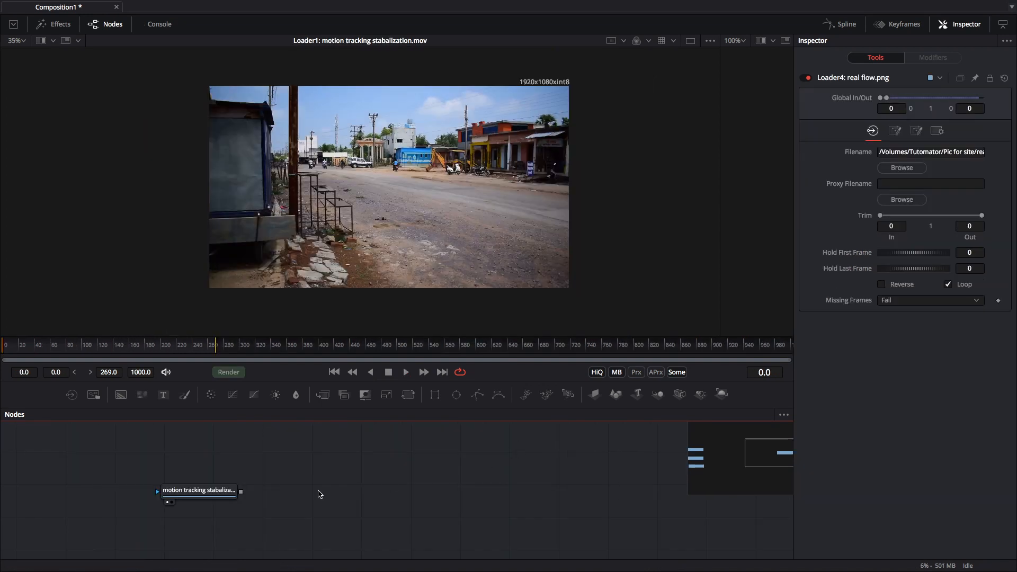
# Play the motion tracking footage and scrub through it to find a suitable frame range
pyautogui.click(201, 490)
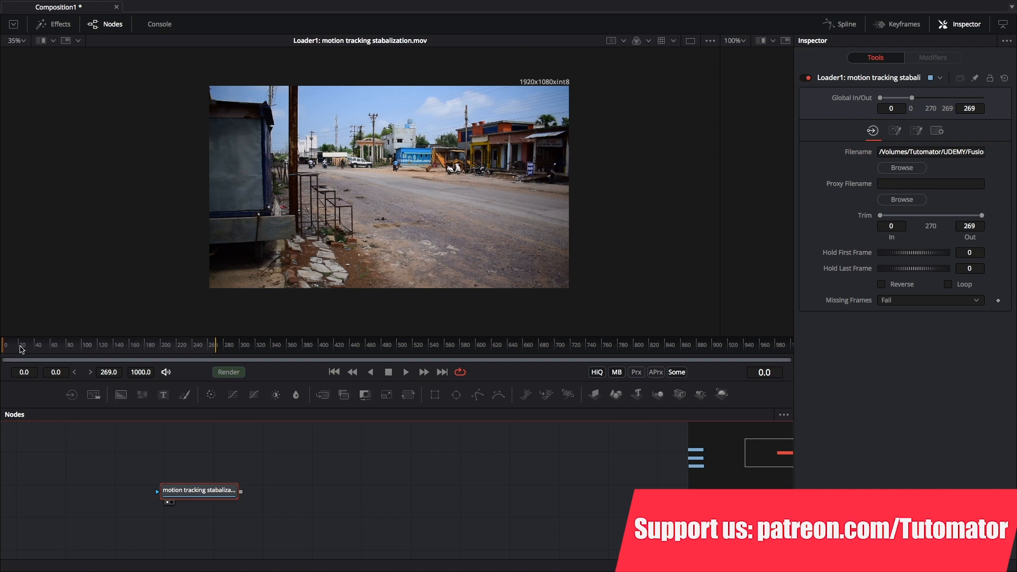
pyautogui.click(405, 372)
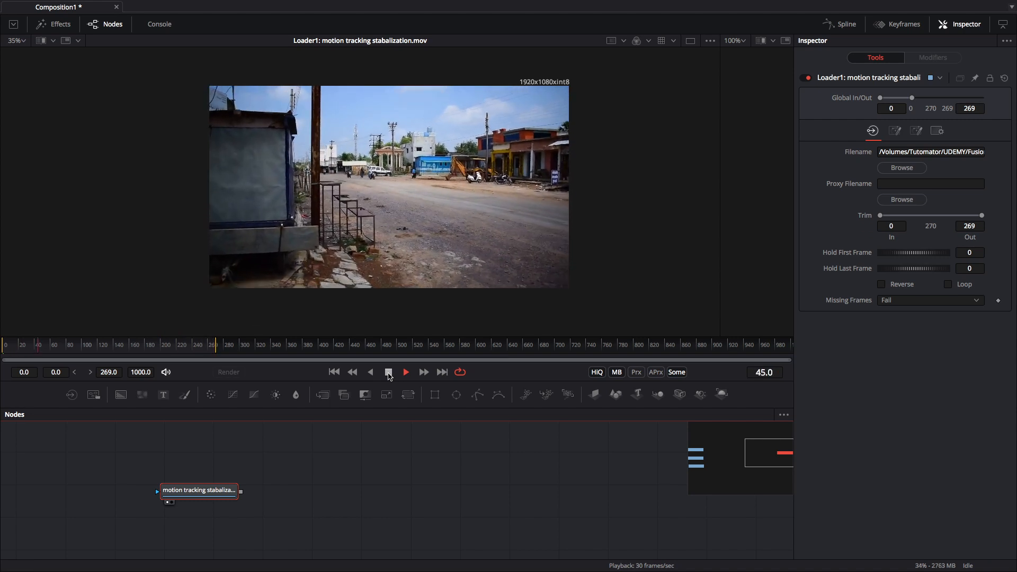
pyautogui.click(388, 372)
pyautogui.moveTo(66, 352); pyautogui.dragTo(162, 347)
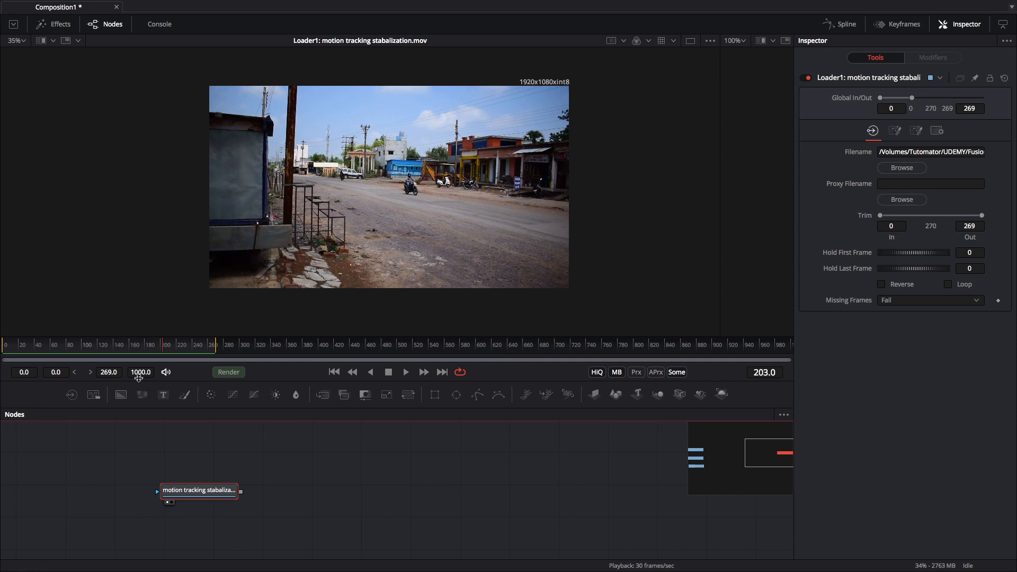
# Set the composition's global and render ranges to start at frame 200 and end at frame 250
pyautogui.click(28, 373)
pyautogui.write('200')
pyautogui.click(61, 373)
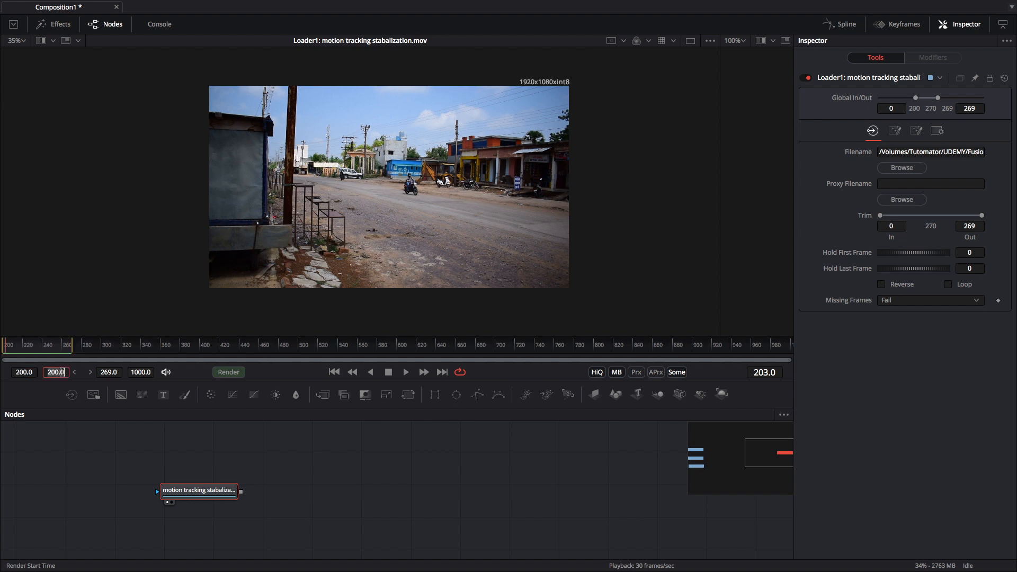
pyautogui.click(107, 370)
pyautogui.write('250')
pyautogui.click(141, 372)
pyautogui.write('25')
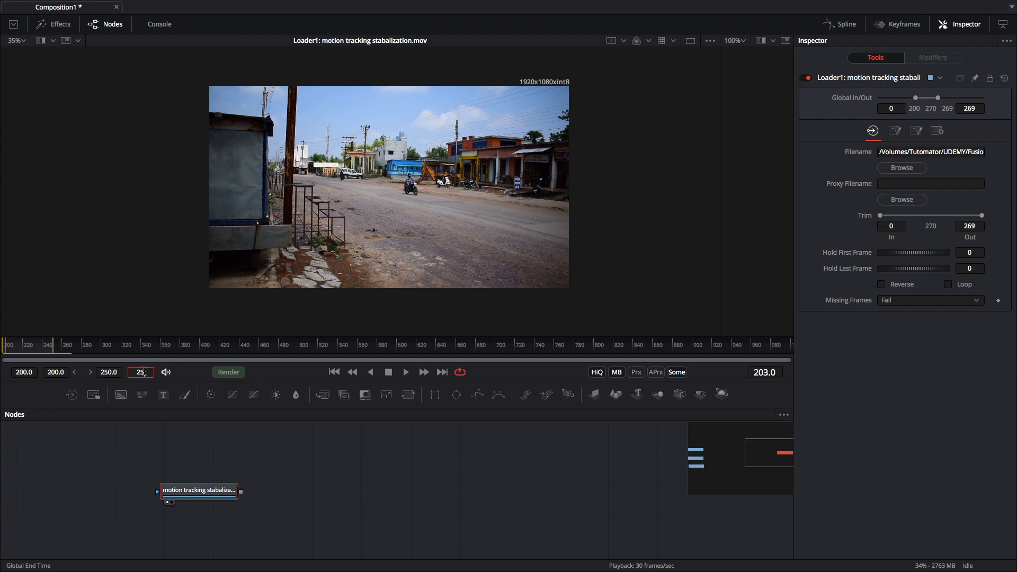
pyautogui.write('0')
pyautogui.press('Return')
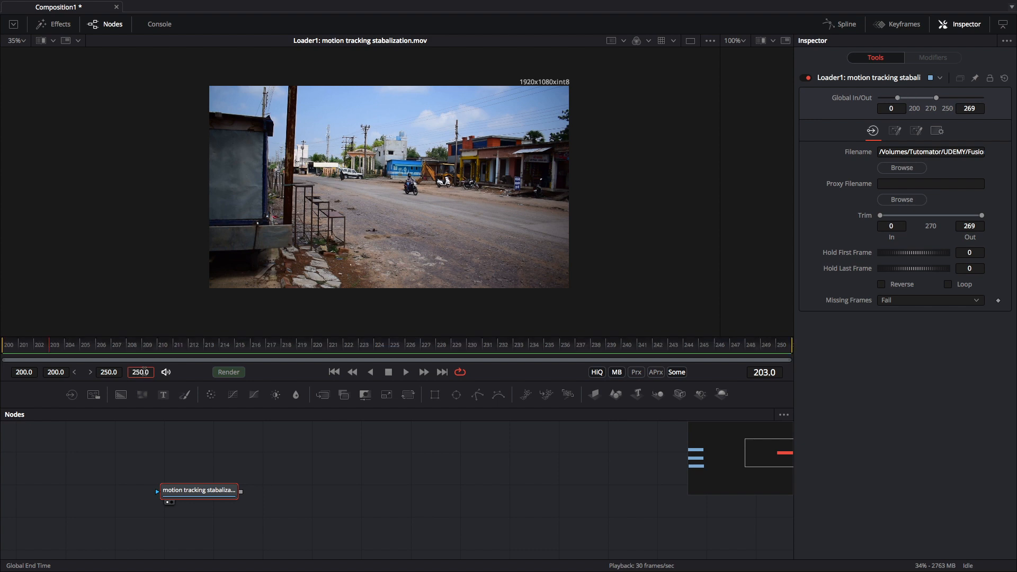
# Scrub back to frame 200 and play the shortened range to review the footage
pyautogui.moveTo(69, 345); pyautogui.dragTo(2, 343)
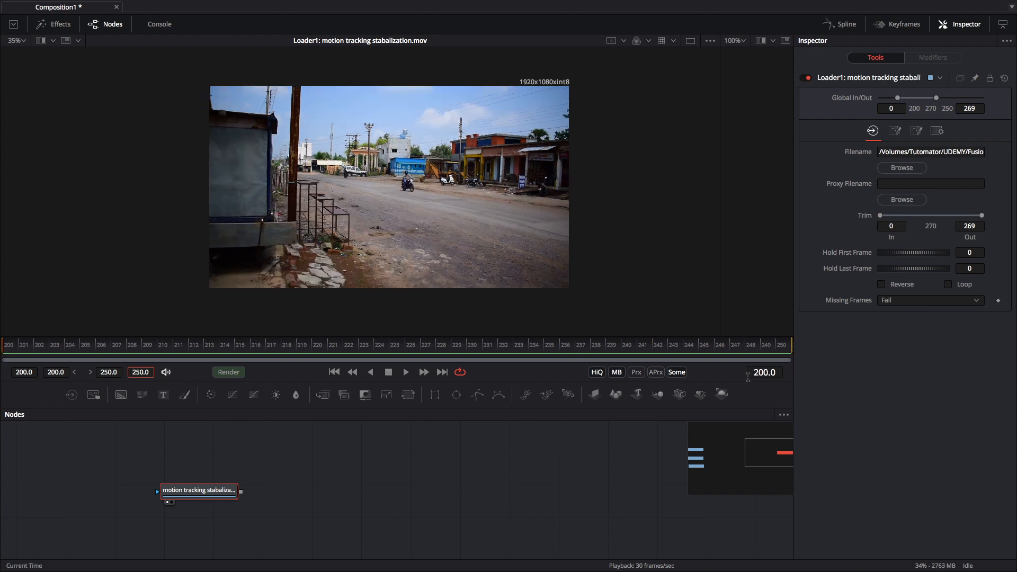
pyautogui.click(603, 345)
pyautogui.moveTo(604, 345); pyautogui.dragTo(2, 345)
pyautogui.click(406, 372)
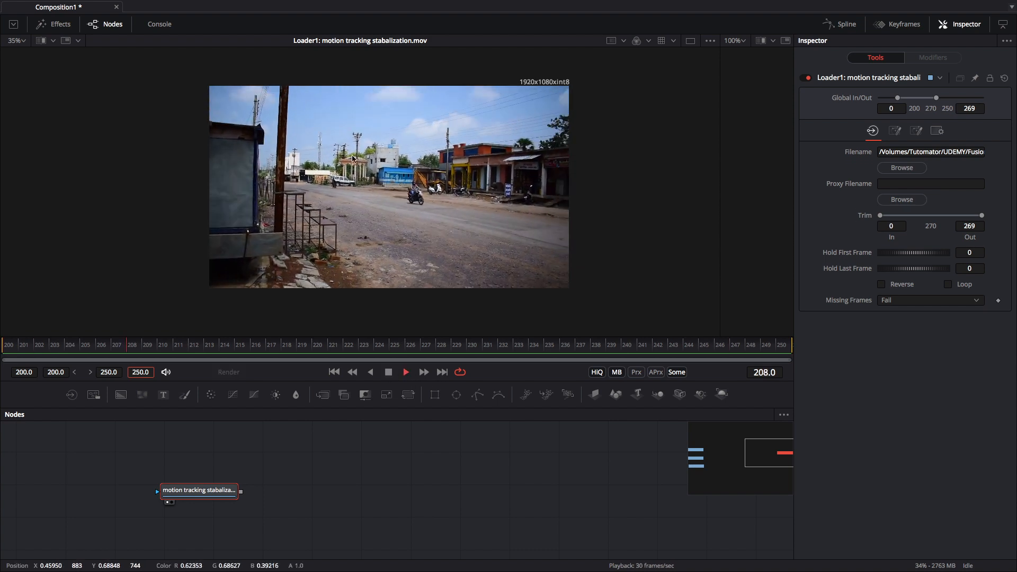
pyautogui.press('space')
pyautogui.click(332, 465)
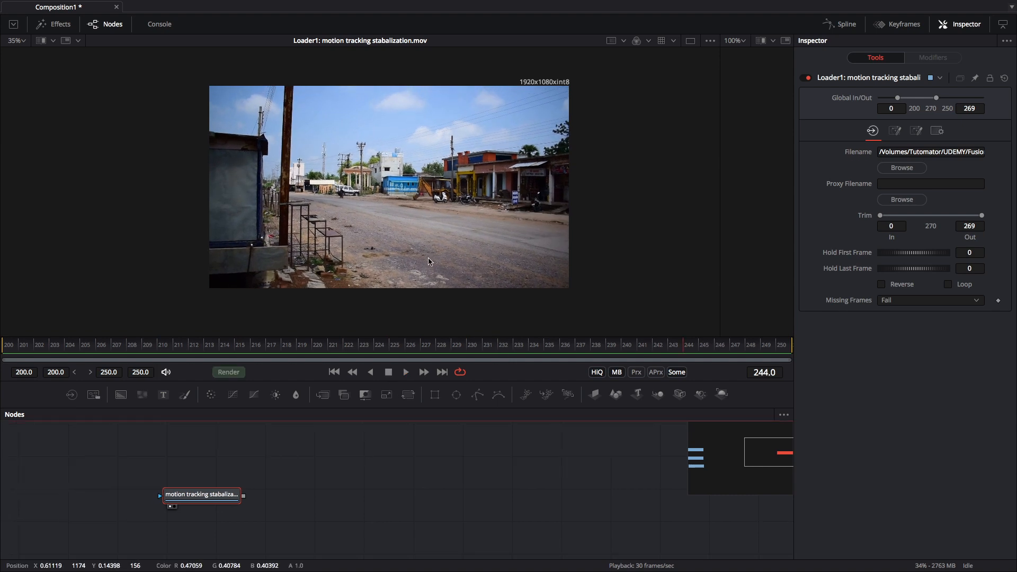
pyautogui.moveTo(369, 204); pyautogui.dragTo(416, 294)
pyautogui.scroll(5, 394, 208)
pyautogui.scroll(-5, 437, 286)
pyautogui.moveTo(459, 265); pyautogui.dragTo(440, 218)
pyautogui.scroll(1, 440, 220)
pyautogui.scroll(-1, 458, 225)
# Add an unconnected Tracker node to the composition beside the footage node
pyautogui.moveTo(344, 470); pyautogui.dragTo(336, 477)
pyautogui.click(337, 476)
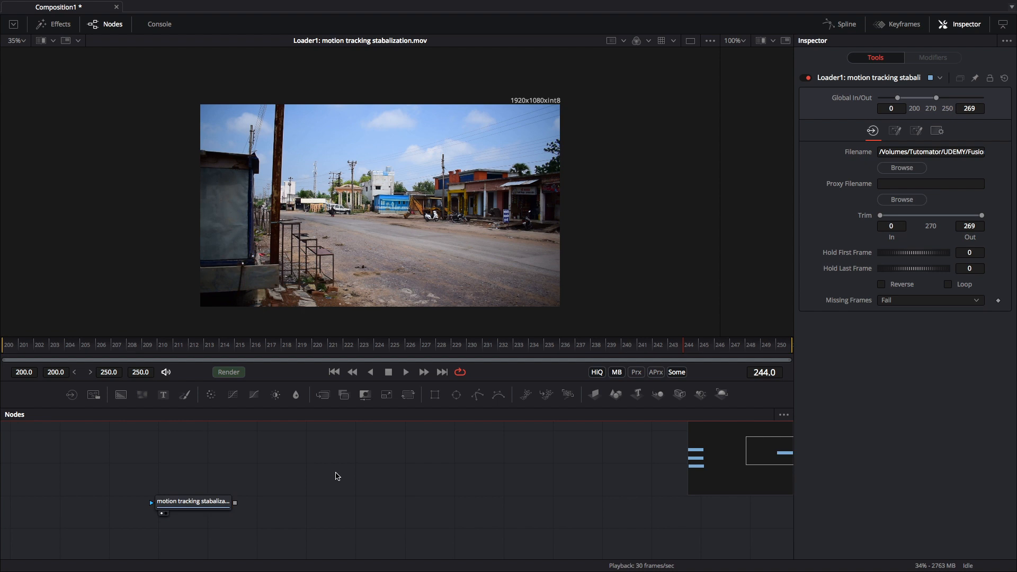
pyautogui.hotkey('shift', 'space')
pyautogui.write('track')
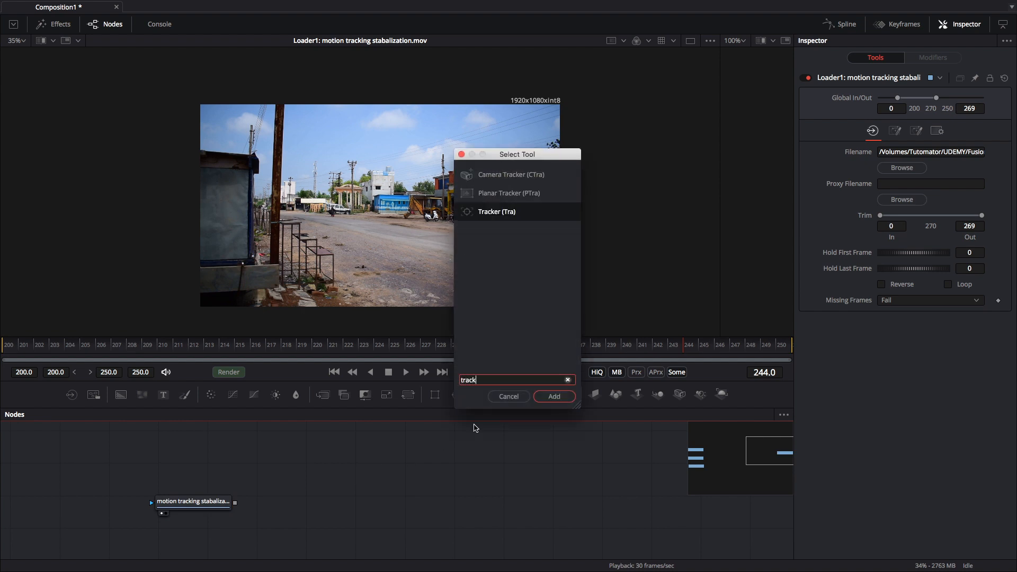
pyautogui.click(553, 397)
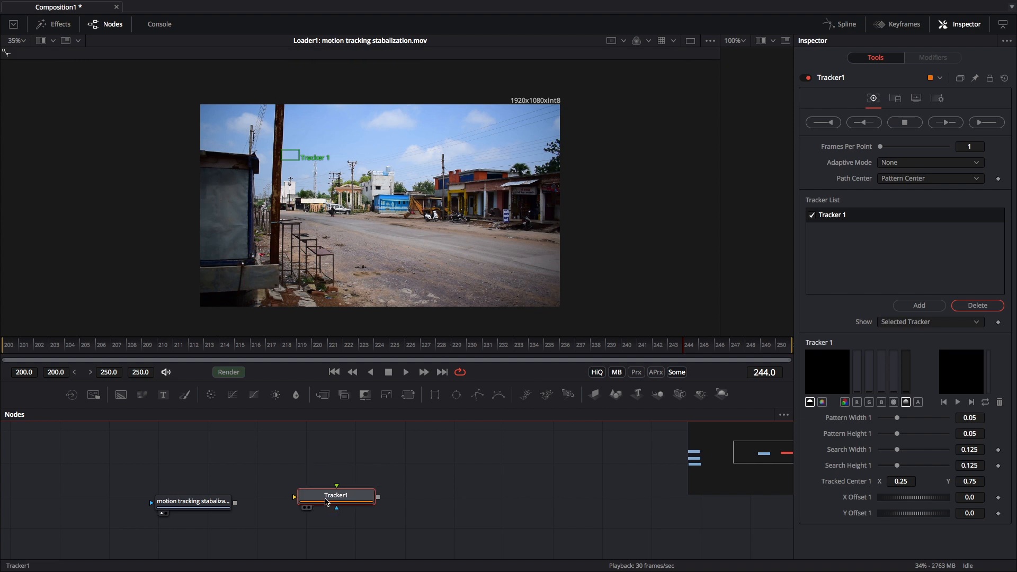
# Connect the motion tracking footage to the Tracker node's background input and show the tracker's output in the viewer
pyautogui.click(200, 502)
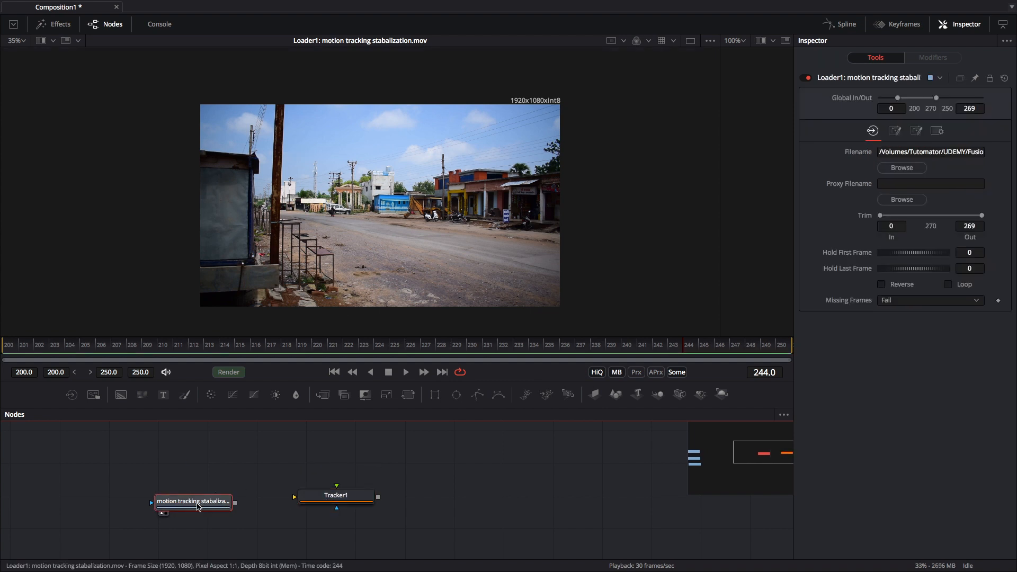
pyautogui.moveTo(236, 502); pyautogui.dragTo(296, 505)
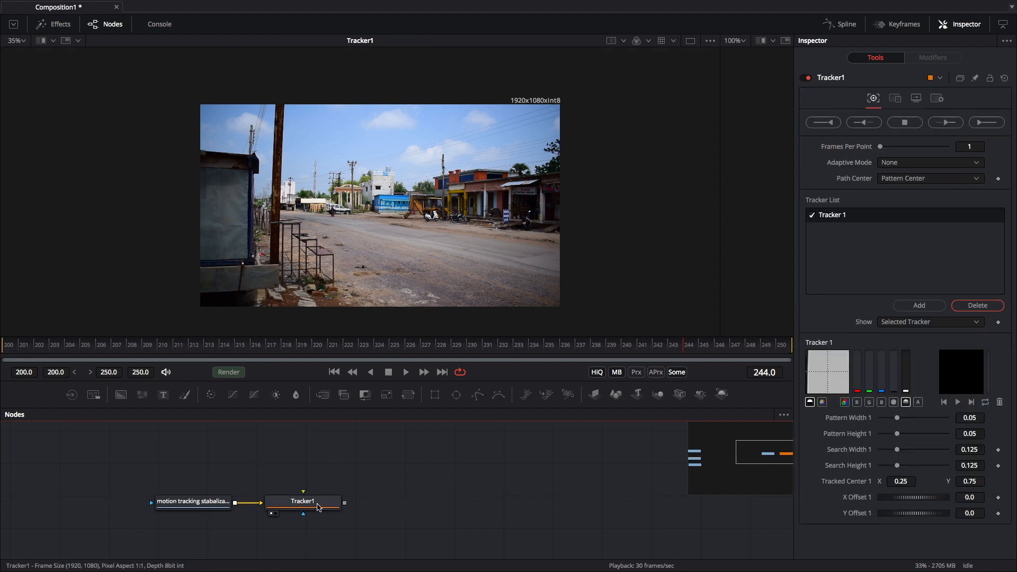
pyautogui.click(318, 507)
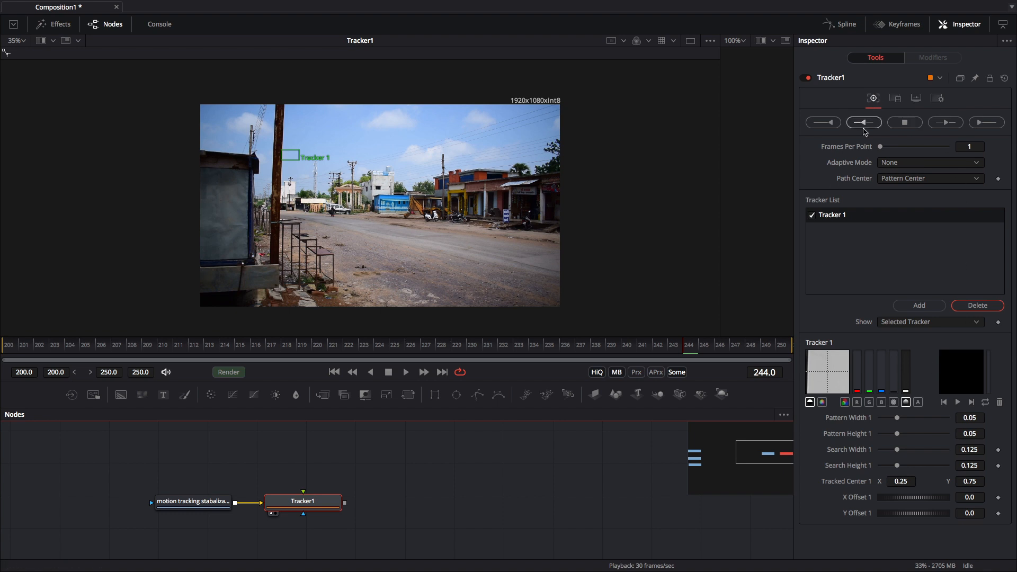
# Examine the tracker's Operation choices, Match Move settings and display options, and return to its tracking settings
pyautogui.click(895, 98)
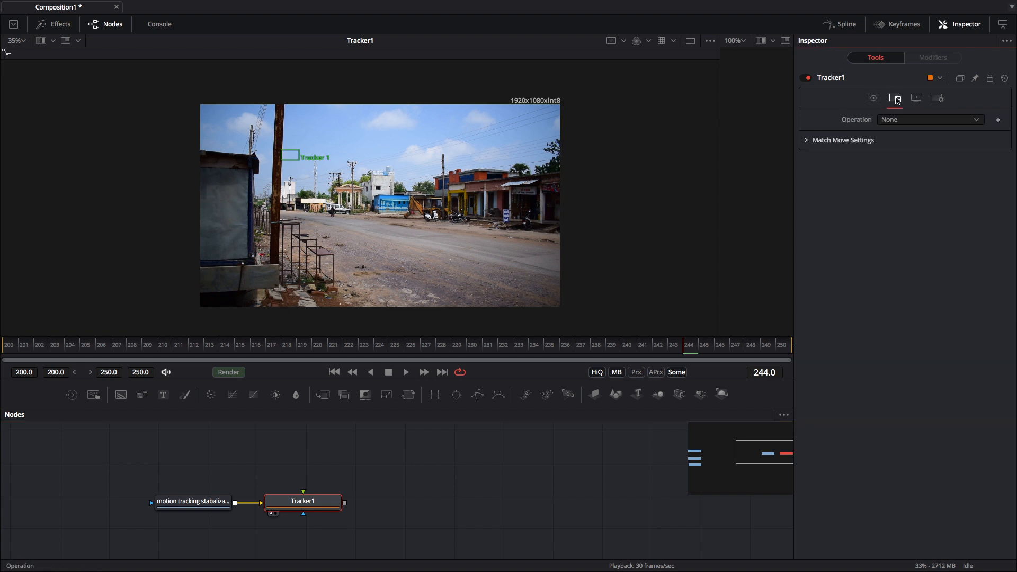
pyautogui.click(896, 119)
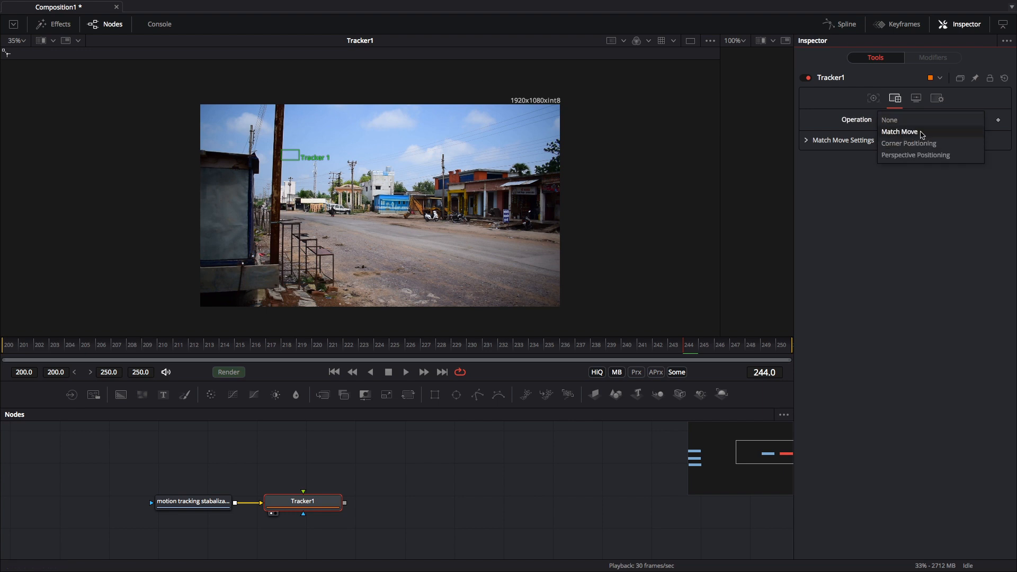
pyautogui.click(805, 142)
pyautogui.click(805, 142)
pyautogui.click(901, 171)
pyautogui.click(848, 262)
pyautogui.click(805, 140)
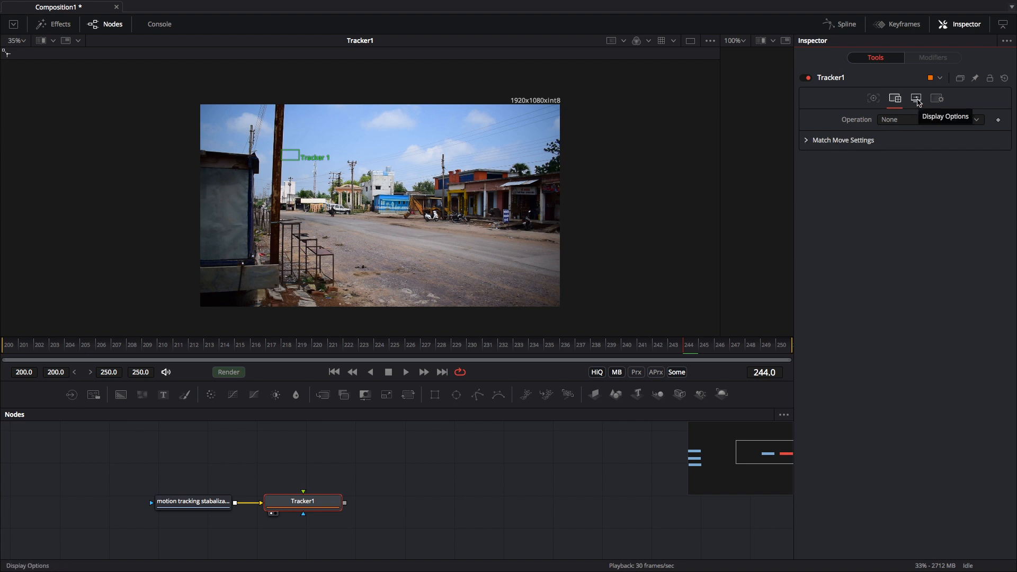
pyautogui.click(916, 99)
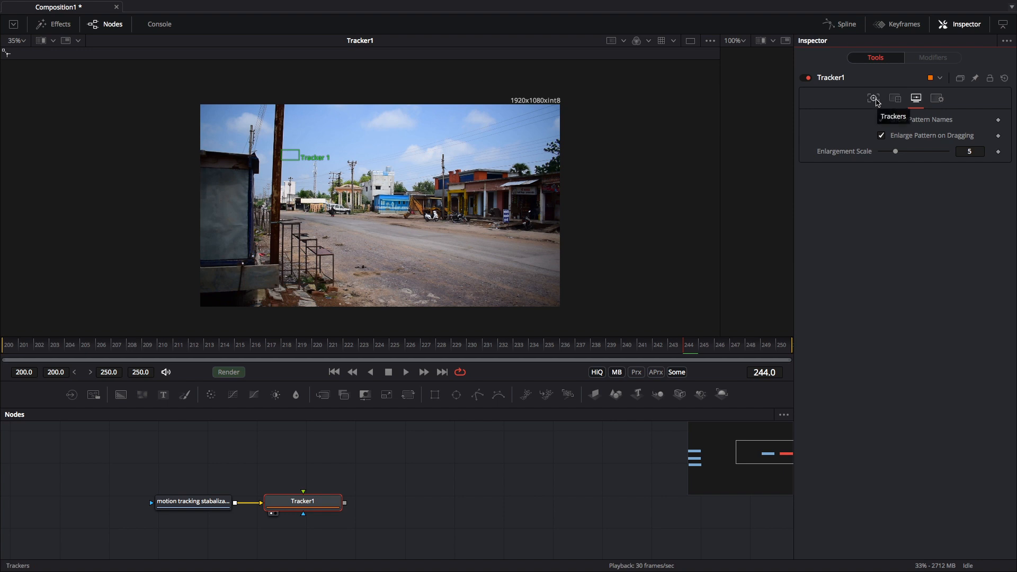
pyautogui.click(875, 100)
pyautogui.click(894, 100)
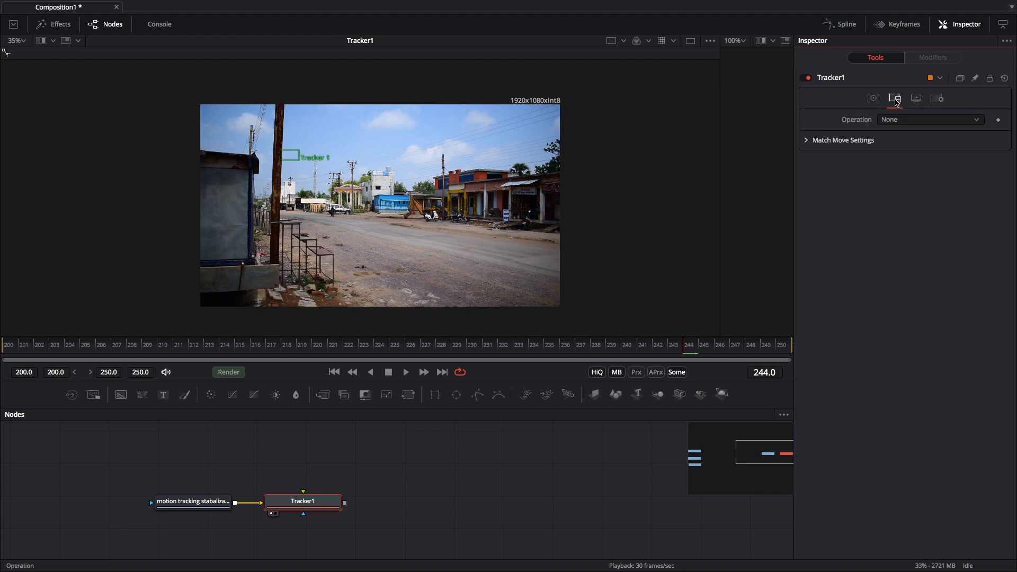
pyautogui.click(871, 99)
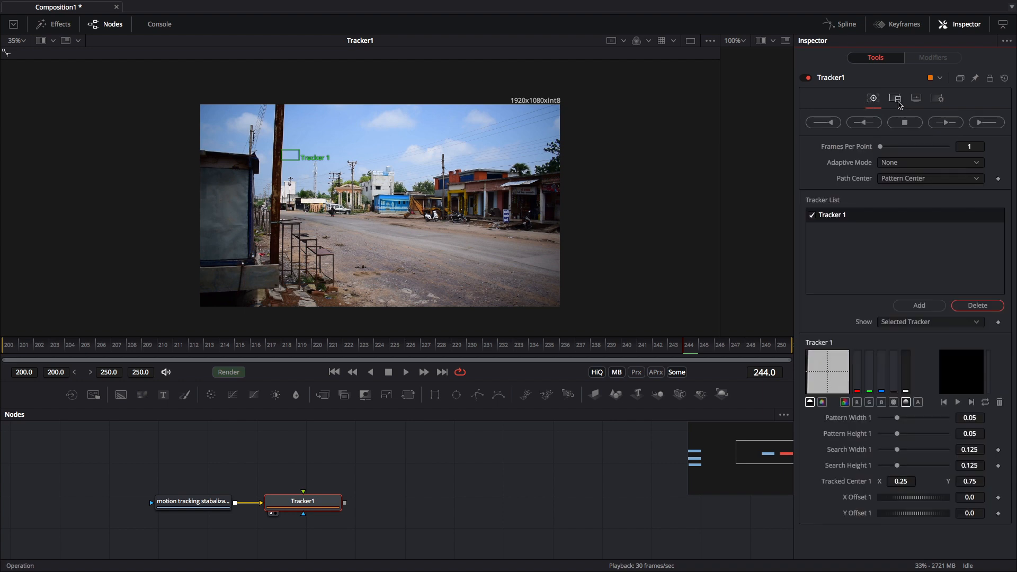
pyautogui.click(893, 100)
pyautogui.click(872, 100)
# Try the Best match adaptive mode on the tracker and set Adaptive Mode back to None
pyautogui.click(913, 164)
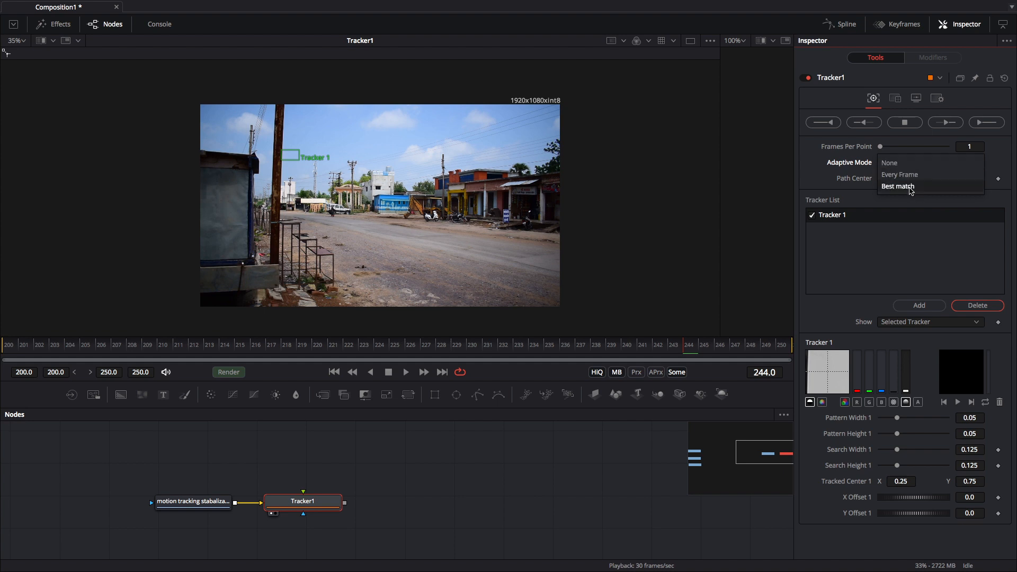
pyautogui.click(910, 188)
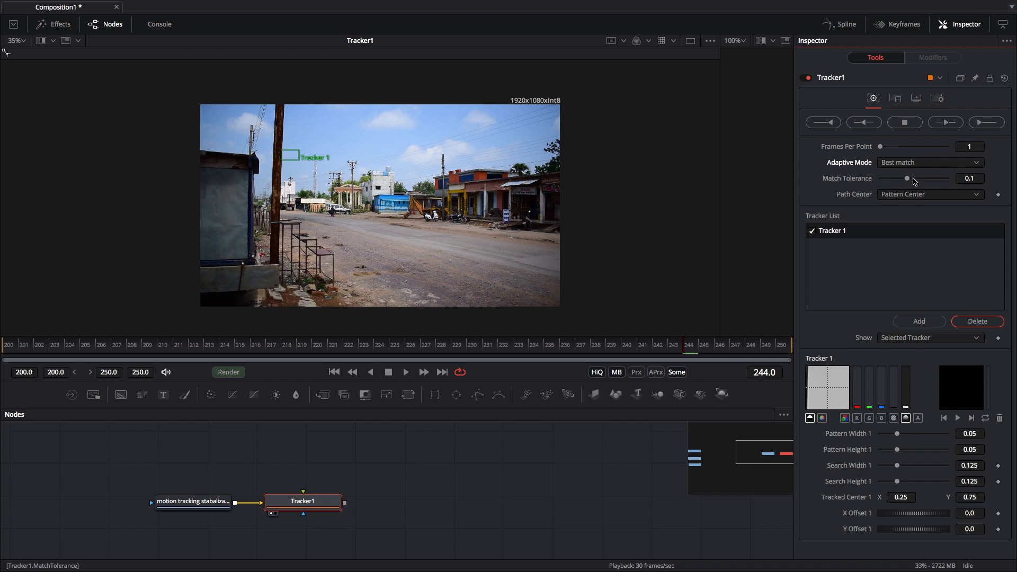
pyautogui.click(971, 179)
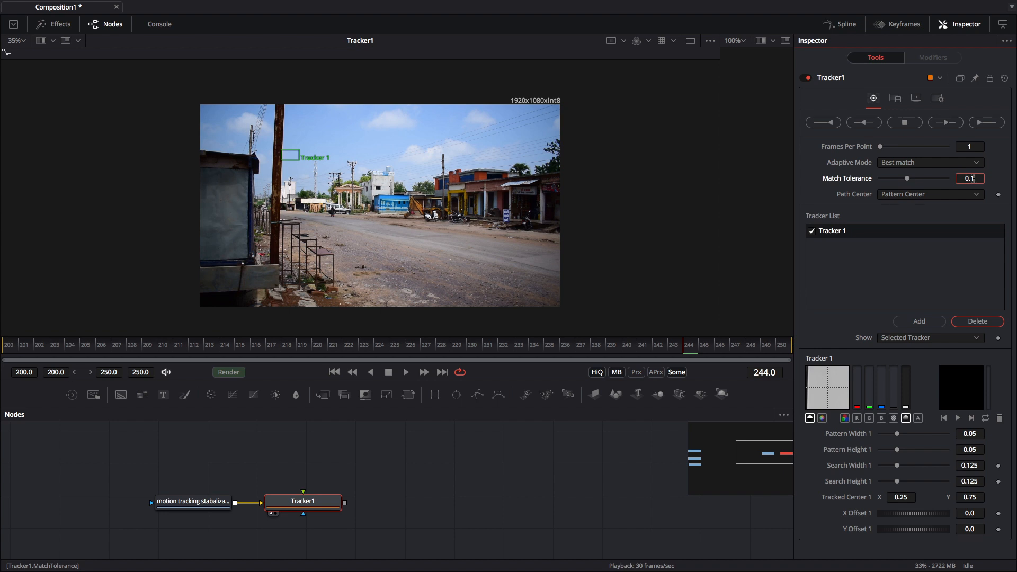
pyautogui.click(921, 163)
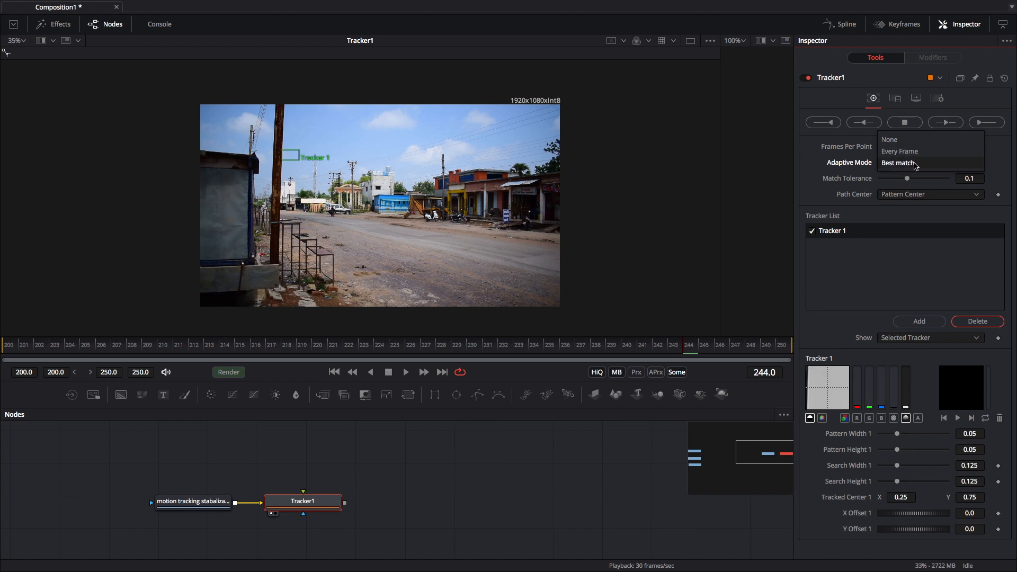
pyautogui.click(905, 140)
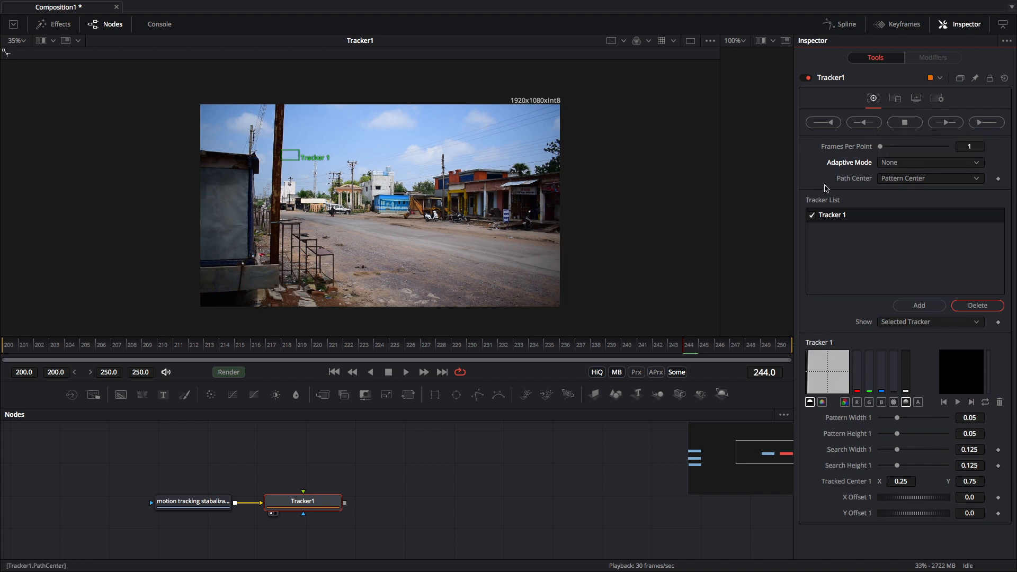
pyautogui.click(922, 180)
pyautogui.click(825, 181)
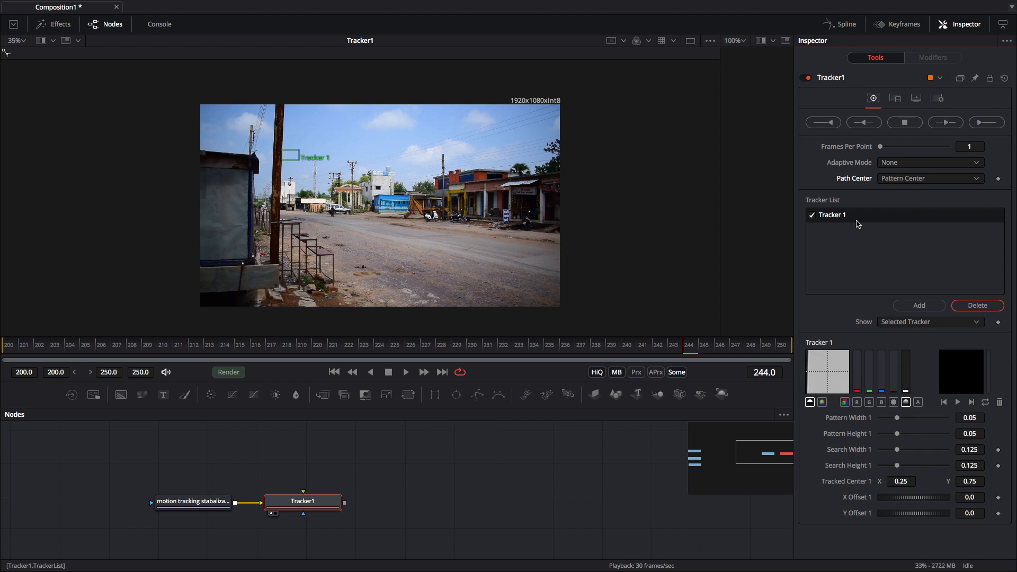
# Place Tracker 1's pattern box around the central utility pole's top, centred at about 0.42, 0.71 and sized about 0.032 by 0.049
pyautogui.moveTo(399, 153); pyautogui.dragTo(428, 173)
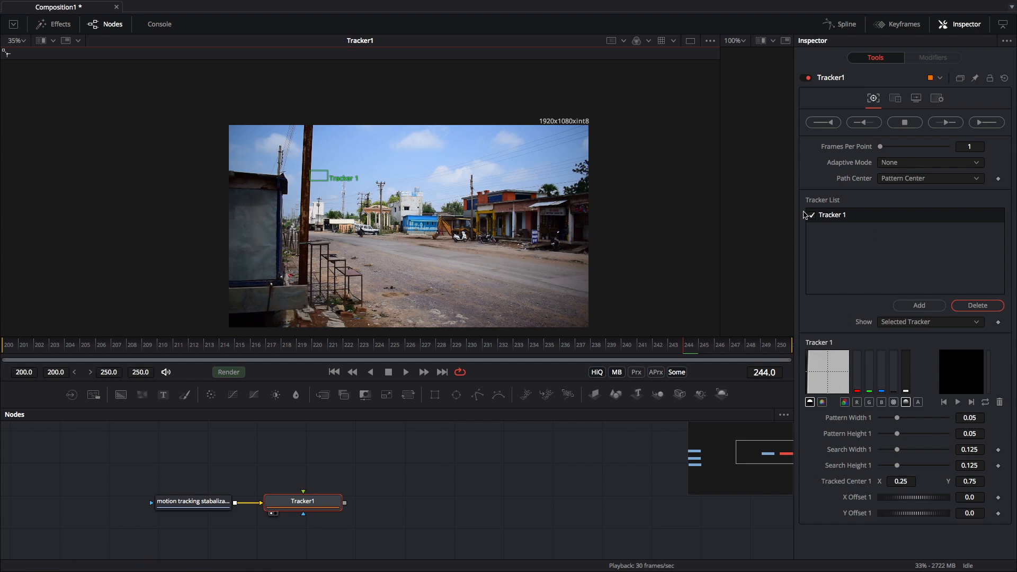
pyautogui.scroll(5, 415, 209)
pyautogui.scroll(1, 415, 209)
pyautogui.moveTo(321, 220); pyautogui.dragTo(603, 277)
pyautogui.scroll(-2, 375, 200)
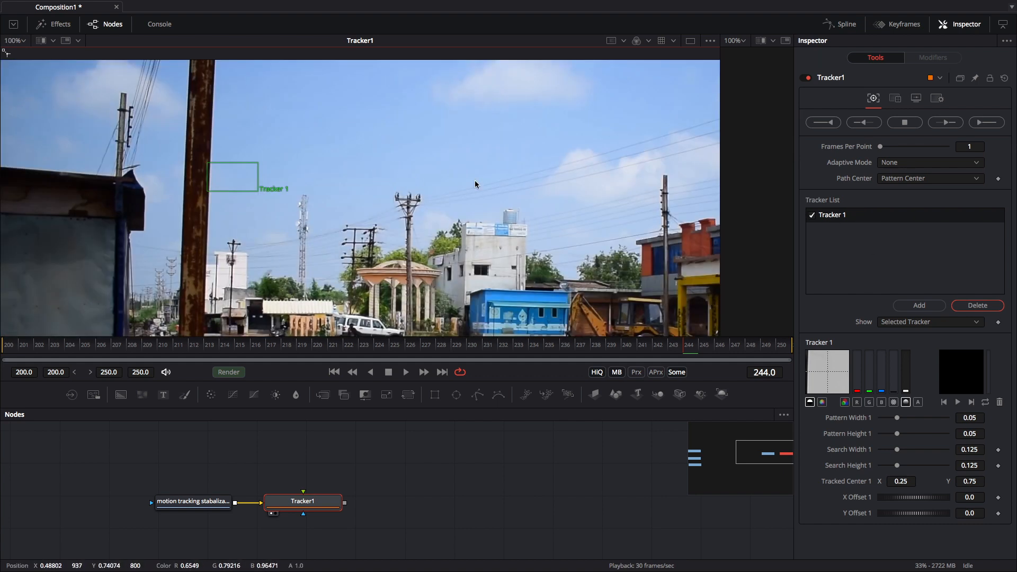
pyautogui.scroll(2, 414, 155)
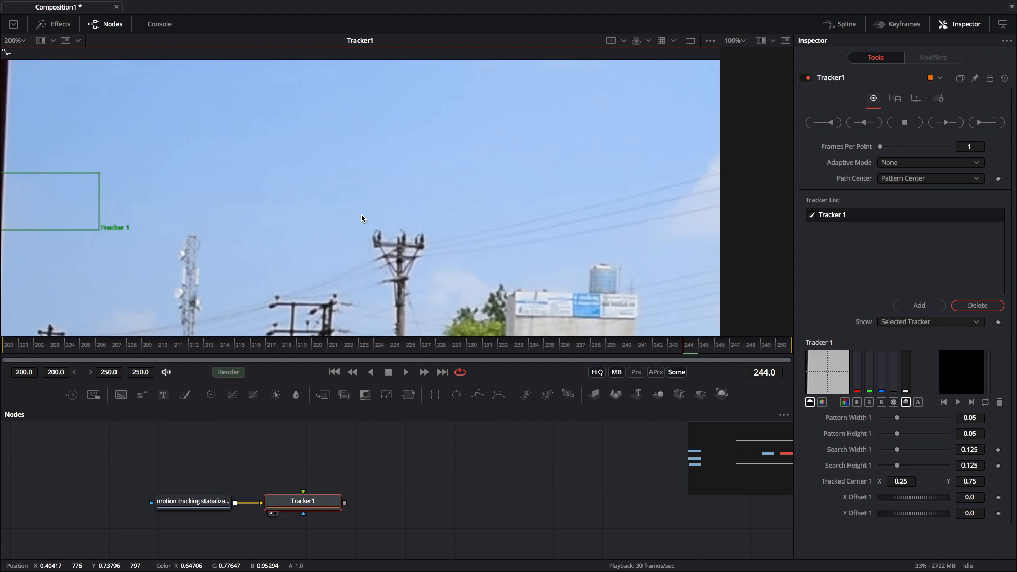
pyautogui.moveTo(245, 210); pyautogui.dragTo(321, 215)
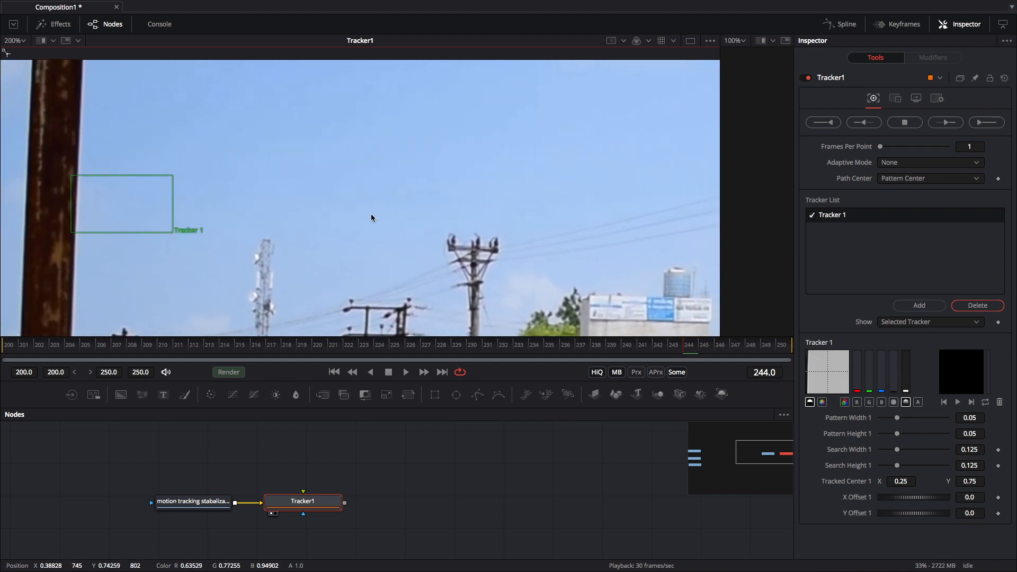
pyautogui.moveTo(397, 213); pyautogui.dragTo(406, 213)
pyautogui.moveTo(81, 178); pyautogui.dragTo(462, 217)
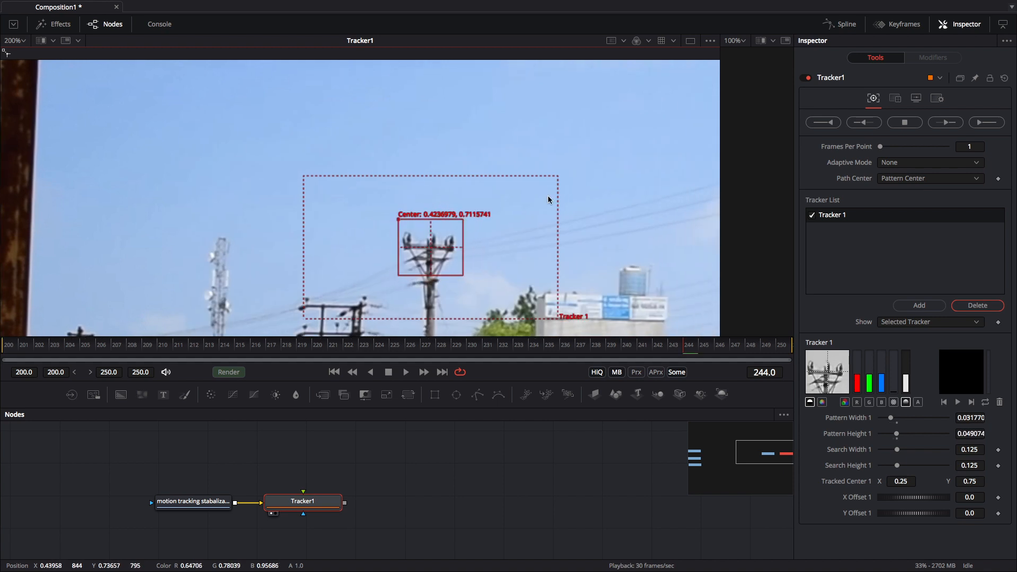
# Resize Tracker 1's pattern box to about 0.036 by 0.056 and its search area to about 0.087 by 0.156
pyautogui.moveTo(557, 176); pyautogui.dragTo(502, 173)
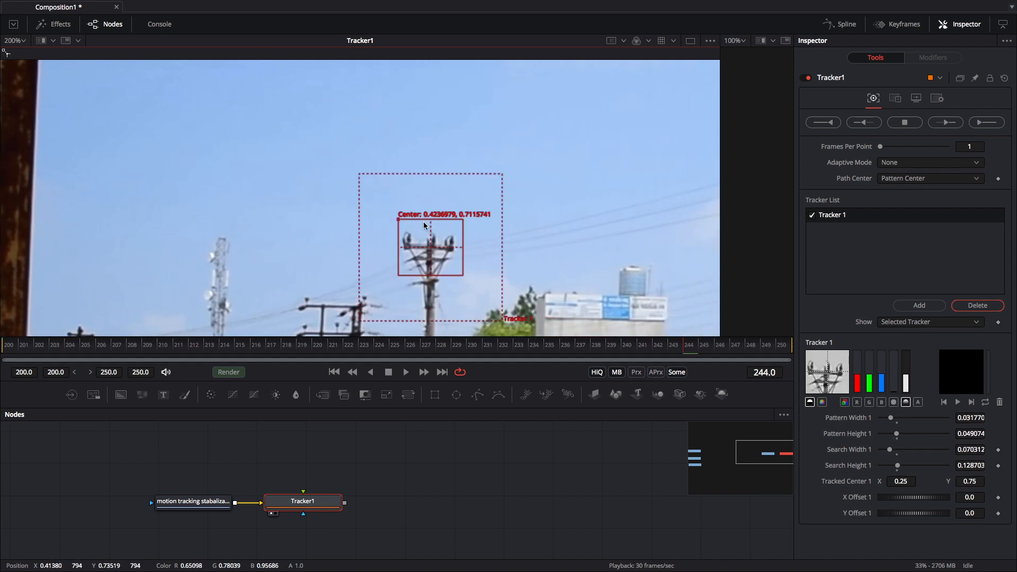
pyautogui.moveTo(462, 219); pyautogui.dragTo(468, 215)
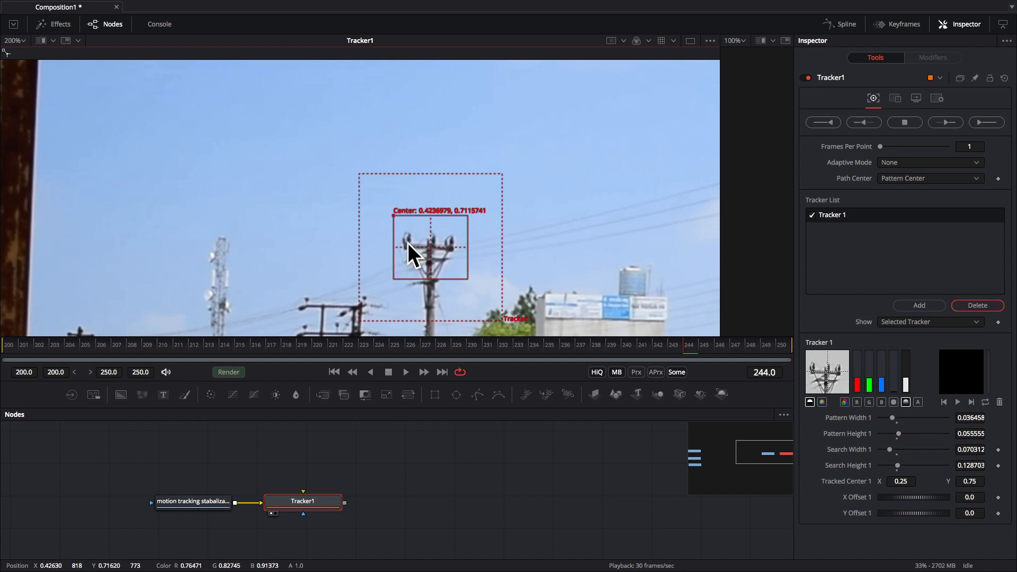
pyautogui.moveTo(500, 181); pyautogui.dragTo(519, 159)
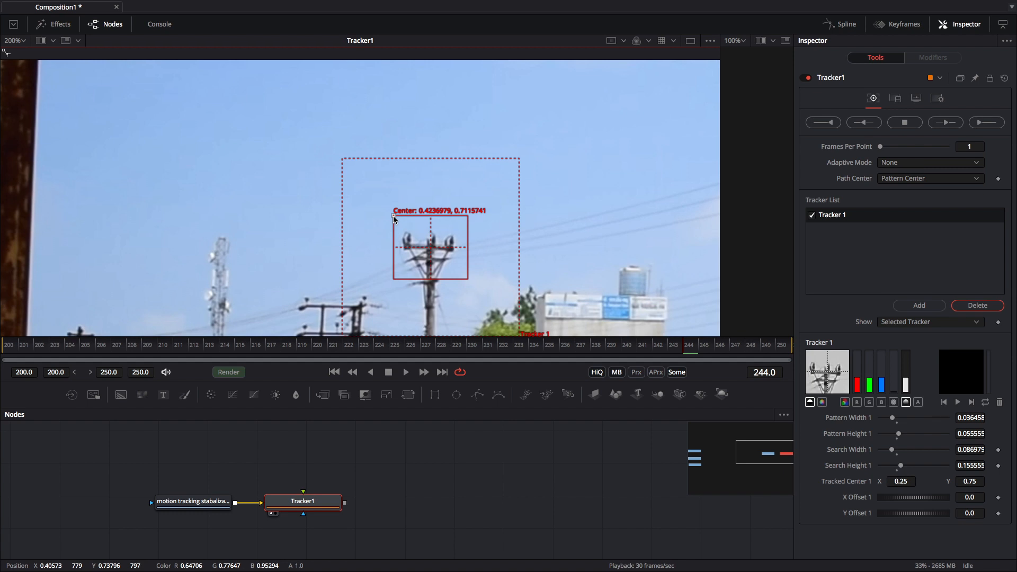
# Try Tracker 1's pattern box on the lattice tower's top and move it back around the central utility pole's top
pyautogui.moveTo(392, 215); pyautogui.dragTo(183, 221)
pyautogui.moveTo(181, 228)
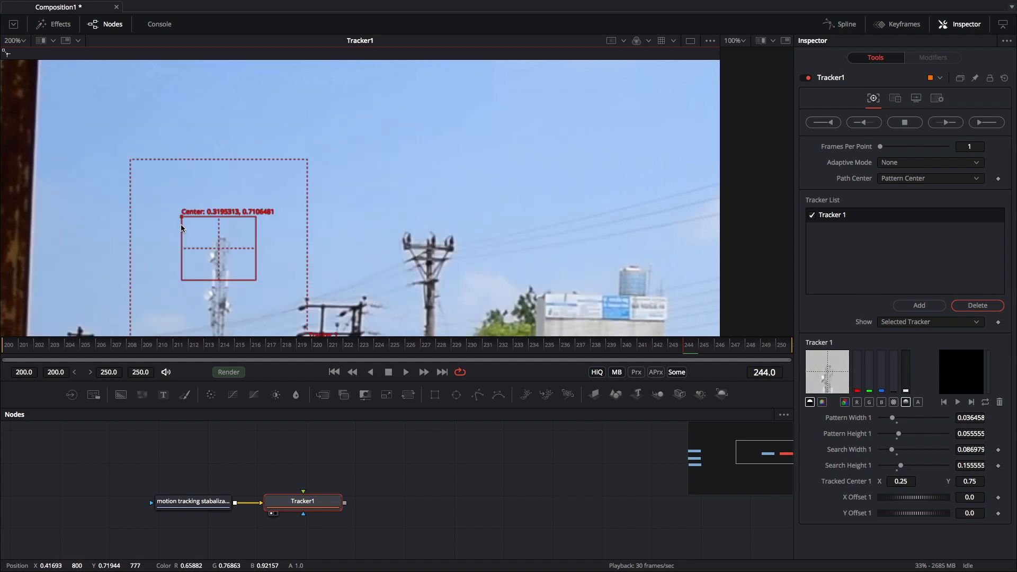
pyautogui.moveTo(181, 217); pyautogui.dragTo(361, 195)
pyautogui.press('super+z')
pyautogui.moveTo(185, 215); pyautogui.dragTo(396, 212)
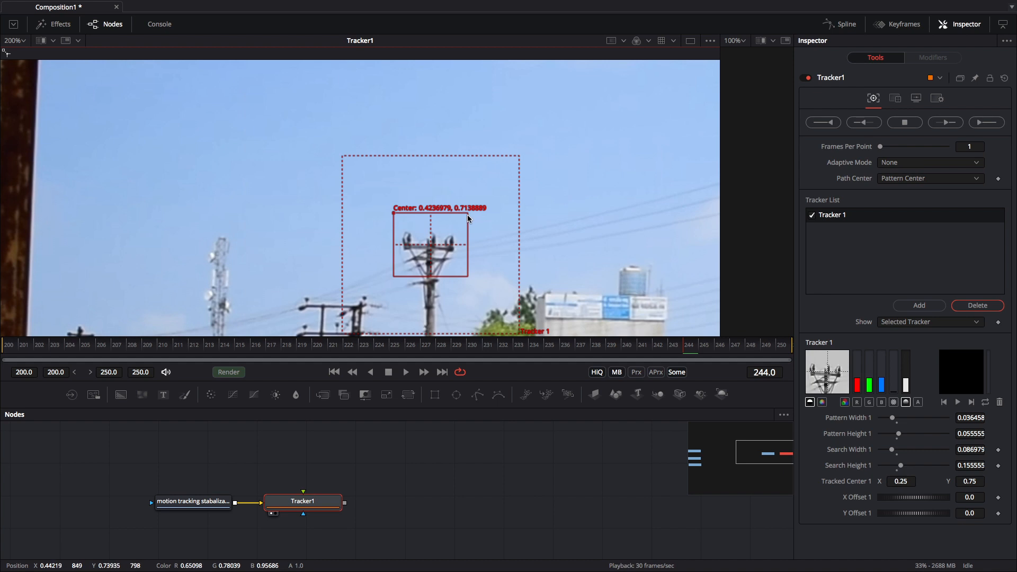
# Tighten Tracker 1's pattern box to about 0.032 by 0.049 and its search area to about 0.082 by 0.139
pyautogui.moveTo(467, 215); pyautogui.dragTo(463, 215)
pyautogui.moveTo(394, 222); pyautogui.dragTo(396, 220)
pyautogui.moveTo(519, 163); pyautogui.dragTo(514, 168)
pyautogui.moveTo(525, 255); pyautogui.dragTo(500, 232)
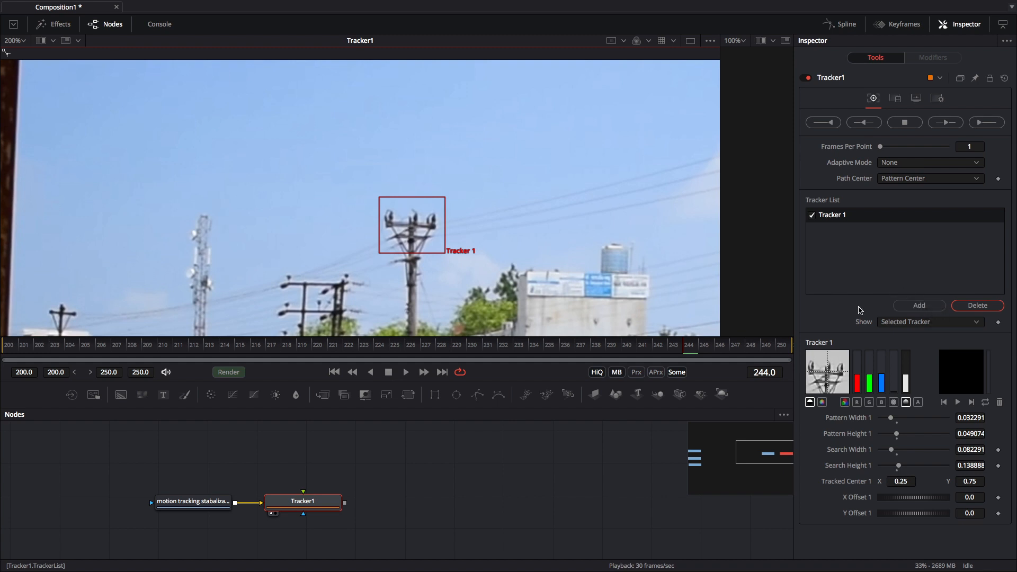
# Try showing All Trackers in the tracker settings and switch back to Selected Tracker
pyautogui.click(920, 323)
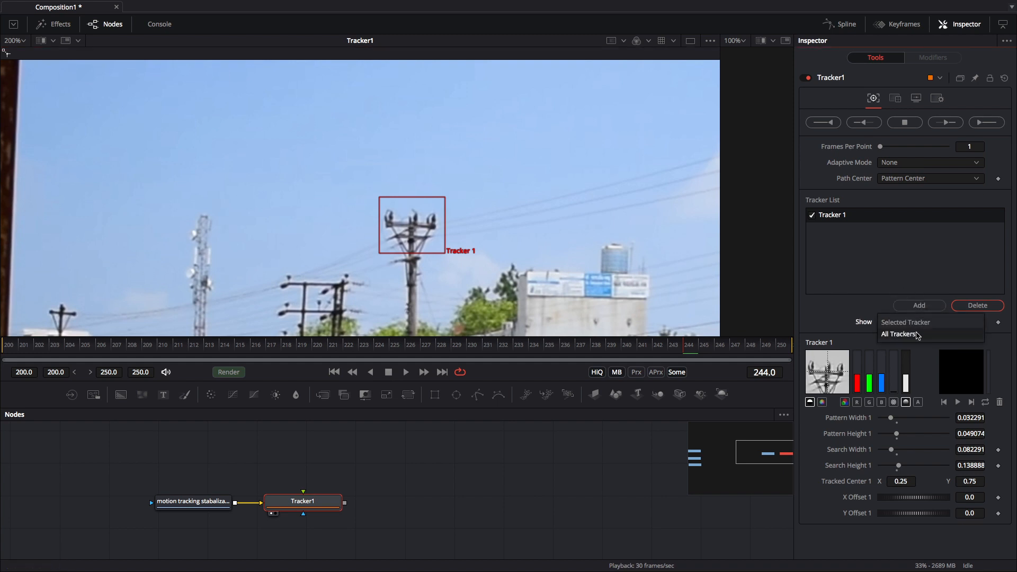
pyautogui.click(915, 335)
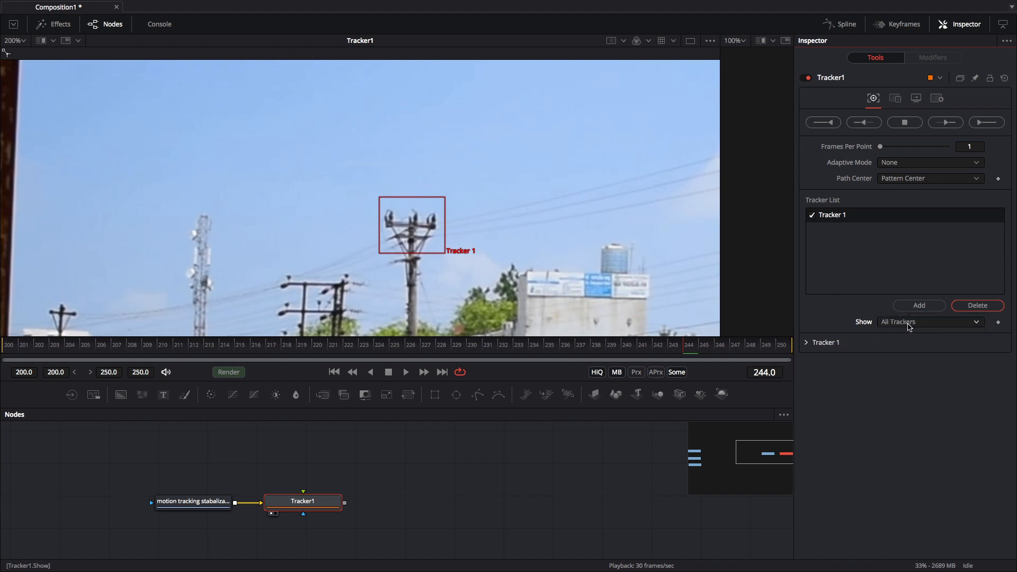
pyautogui.click(915, 323)
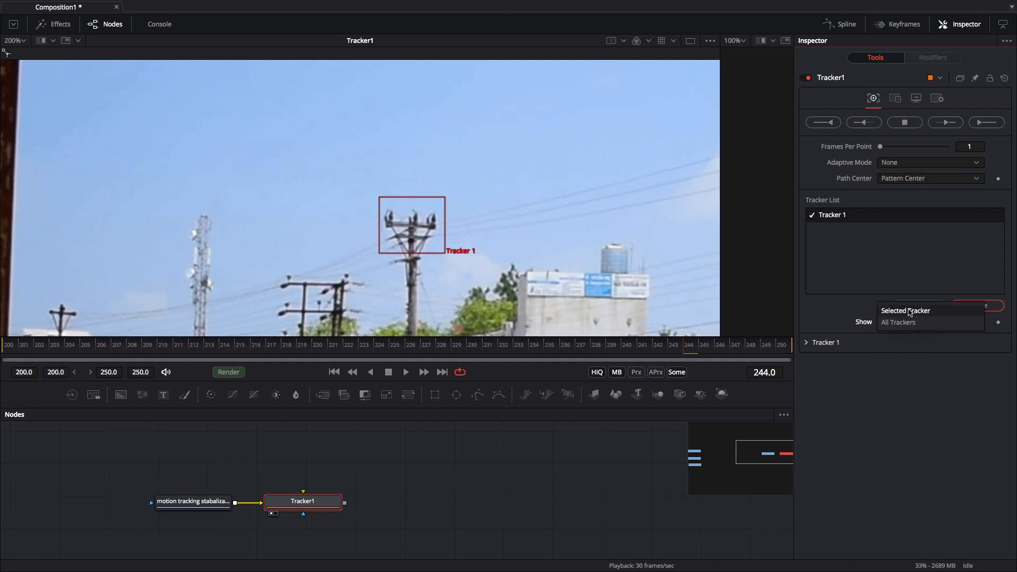
pyautogui.click(910, 311)
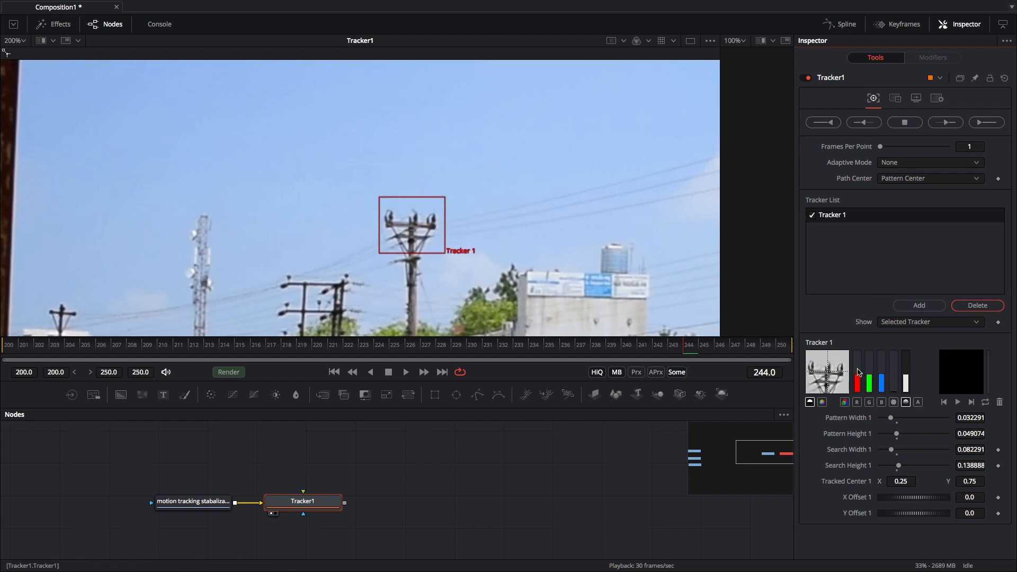
# Compare the red, green, blue and luminance channels for Tracker 1's pattern and choose the full colour channel
pyautogui.click(858, 403)
pyautogui.click(871, 405)
pyautogui.click(857, 404)
pyautogui.click(870, 405)
pyautogui.click(880, 403)
pyautogui.click(854, 404)
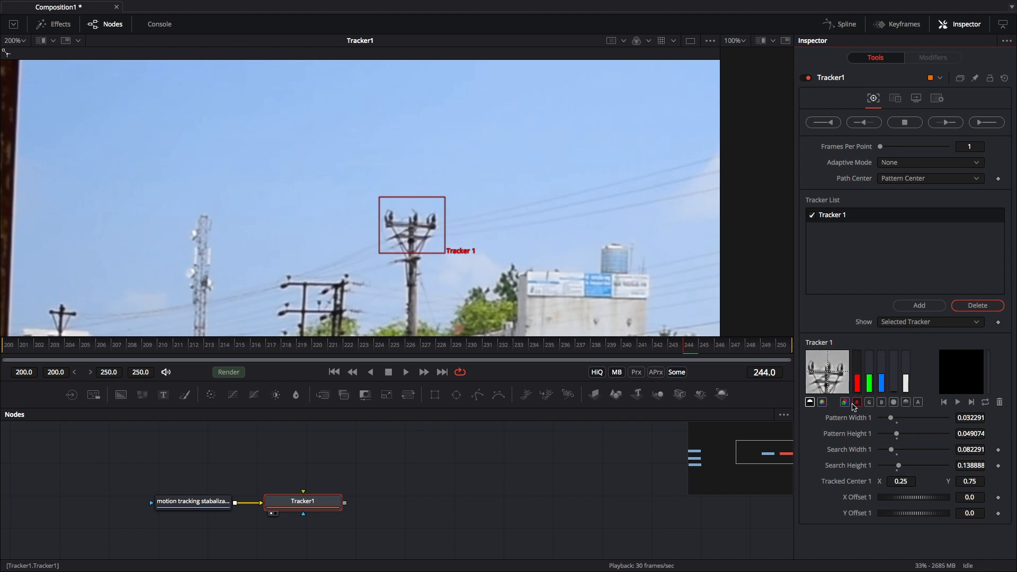
pyautogui.click(880, 404)
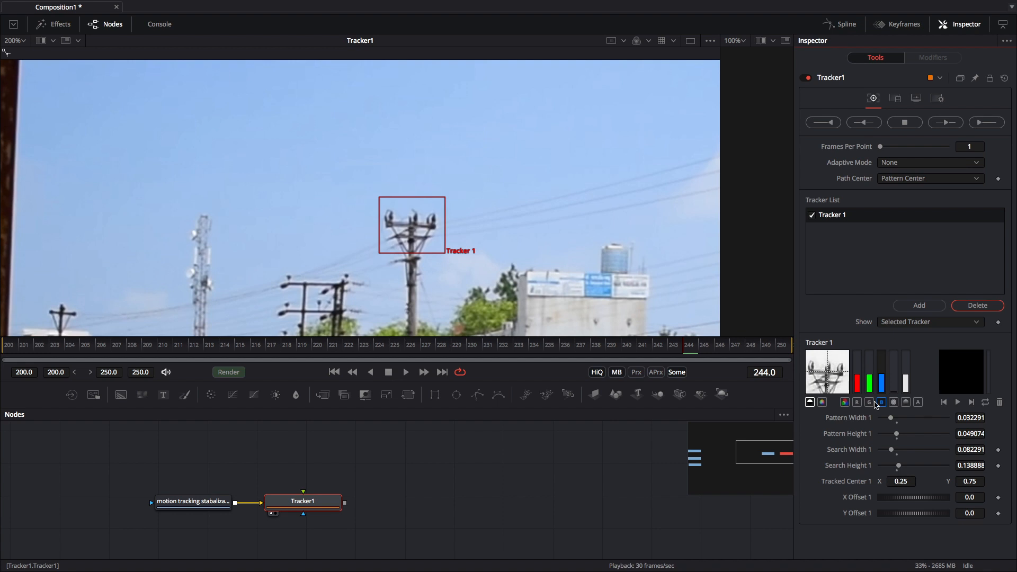
pyautogui.click(868, 403)
pyautogui.click(856, 403)
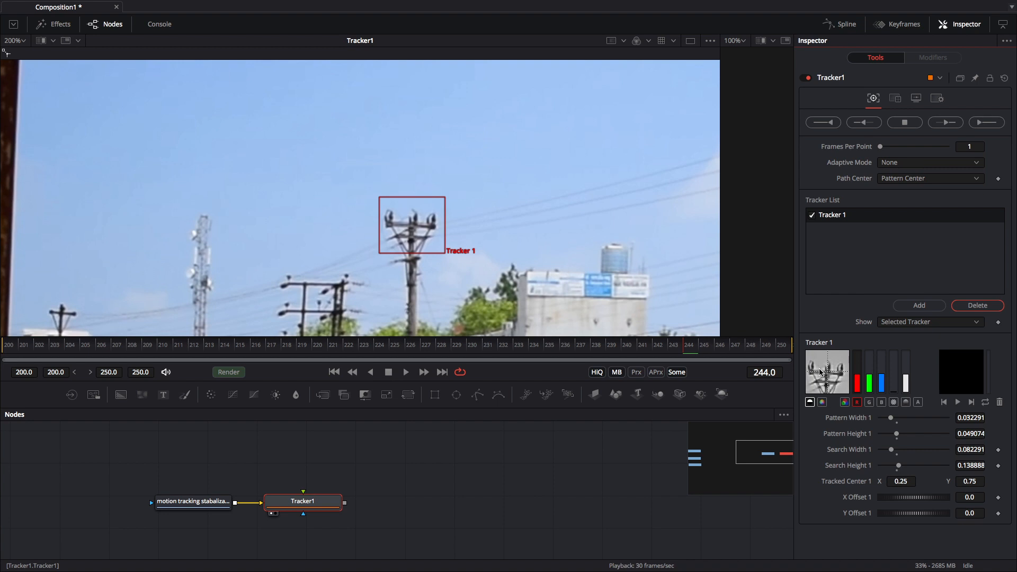
pyautogui.click(880, 404)
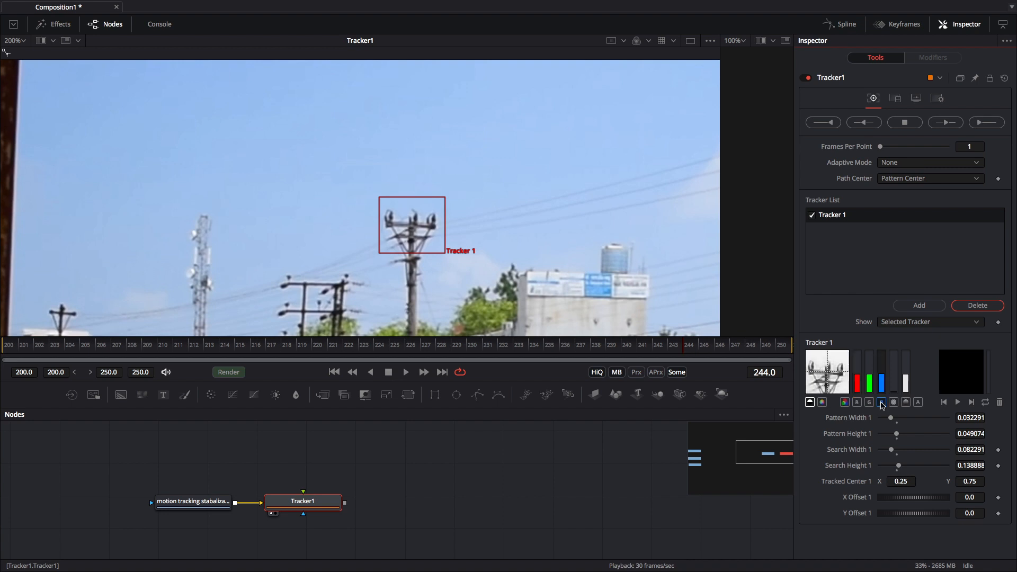
pyautogui.click(845, 402)
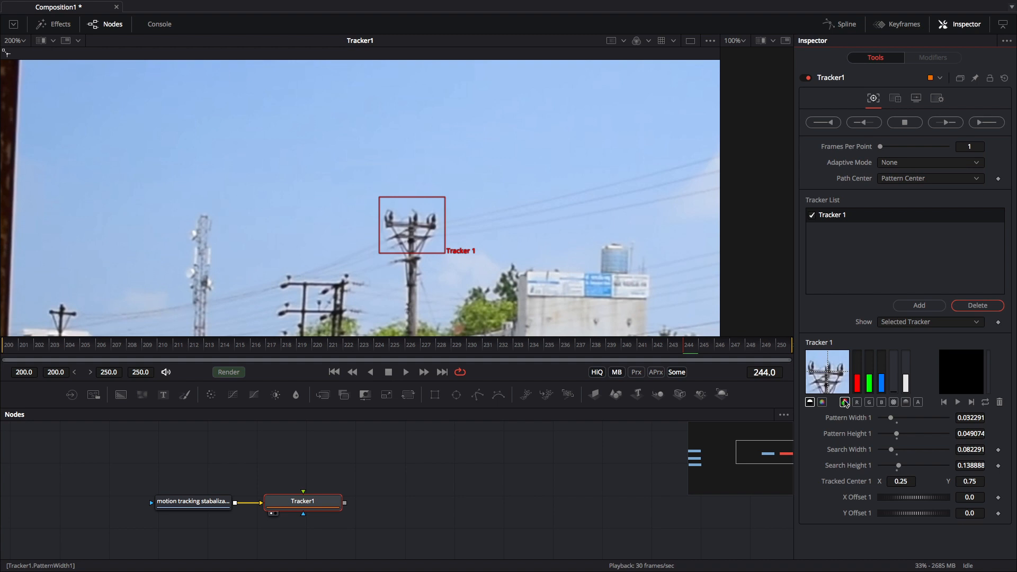
pyautogui.click(905, 403)
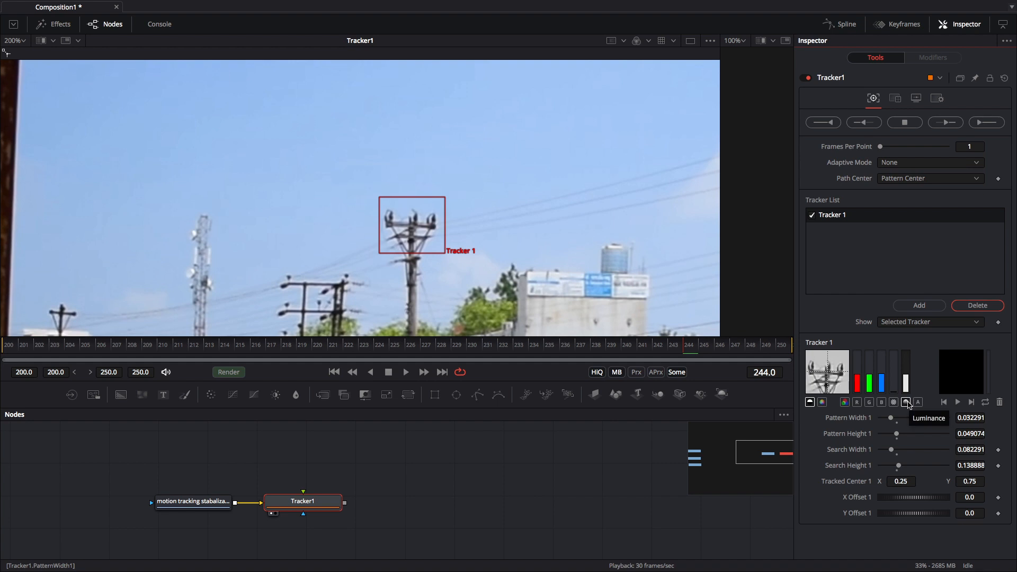
pyautogui.click(845, 403)
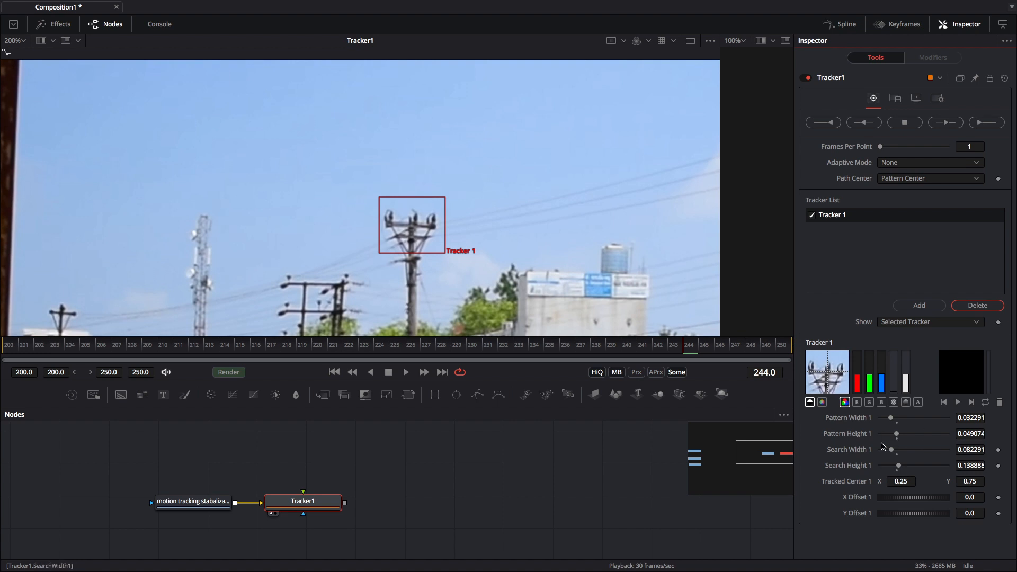
# Adjust Tracker 1's pattern size to about 0.034 by 0.056 and its search width to about 0.076
pyautogui.moveTo(890, 417); pyautogui.dragTo(895, 419)
pyautogui.moveTo(456, 197); pyautogui.dragTo(448, 197)
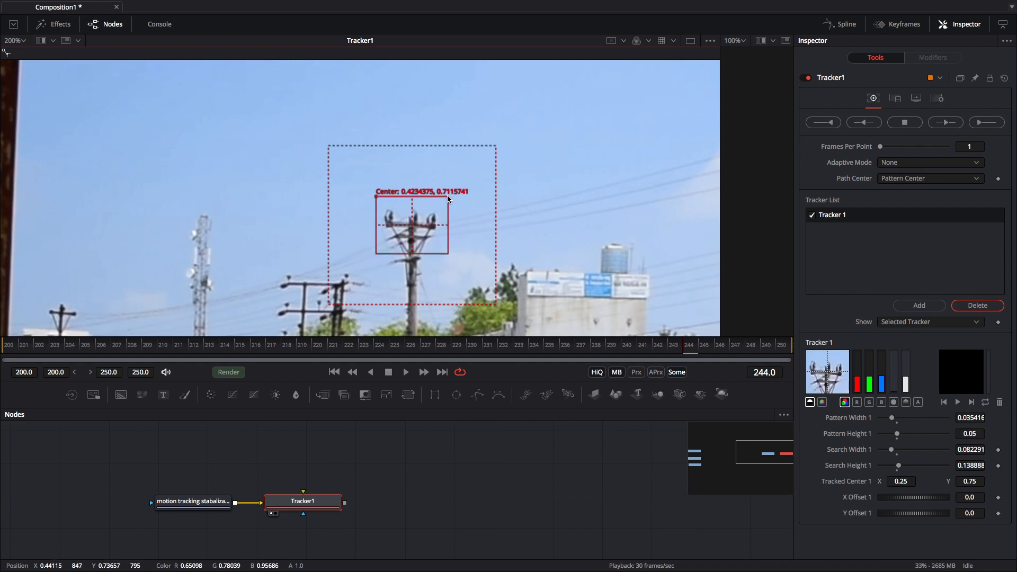
pyautogui.moveTo(897, 433)
pyautogui.mouseDown()
pyautogui.moveTo(910, 453)
pyautogui.moveTo(889, 450)
pyautogui.mouseUp()
pyautogui.moveTo(447, 191); pyautogui.dragTo(445, 192)
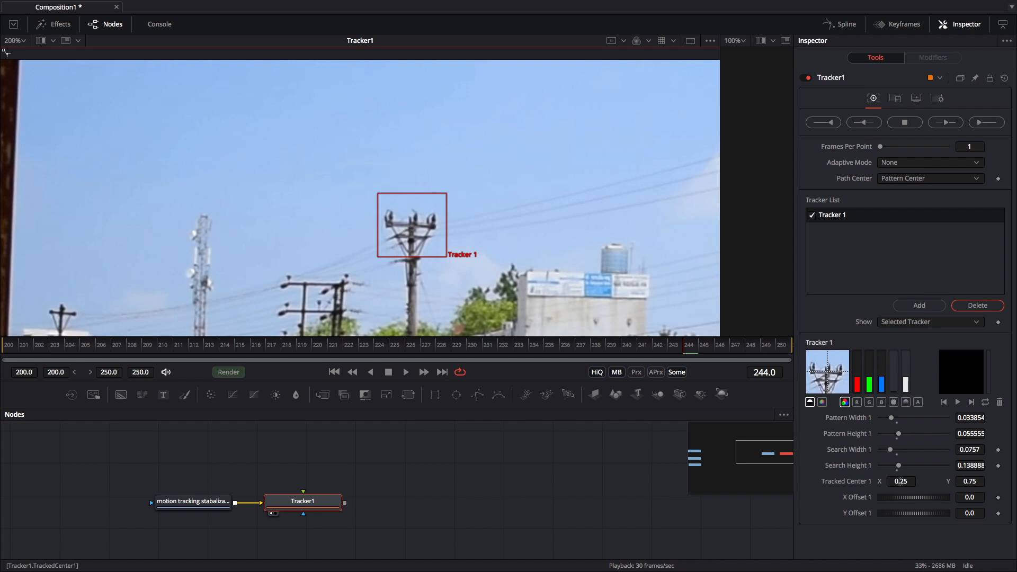
# Set Tracked Center X to 0.381 and refit the pattern box to about 0.032 by 0.053, centred at about 0.42, 0.71
pyautogui.moveTo(905, 482); pyautogui.dragTo(933, 483)
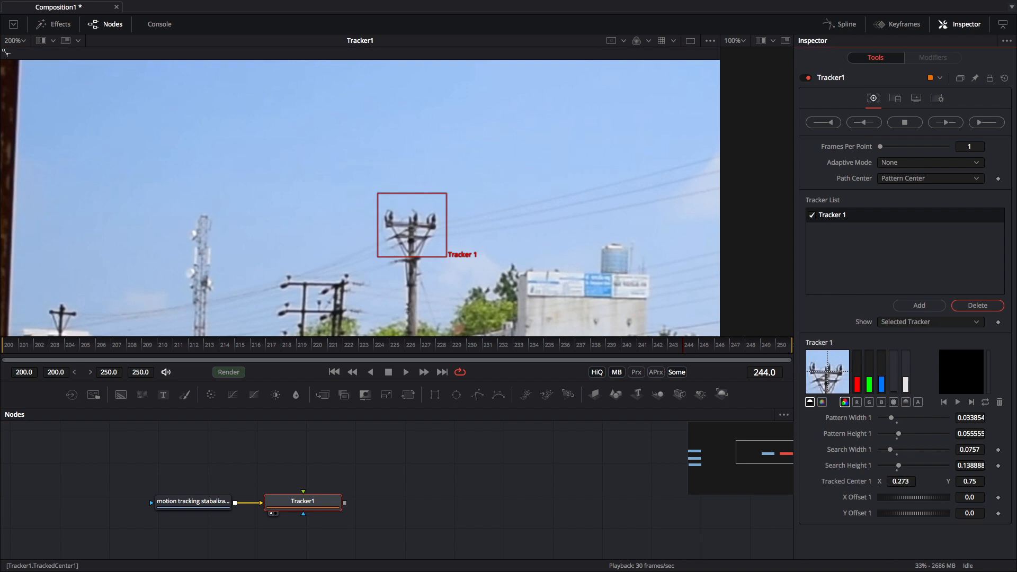
pyautogui.moveTo(379, 195)
pyautogui.mouseDown()
pyautogui.moveTo(290, 214)
pyautogui.moveTo(387, 230)
pyautogui.moveTo(371, 212)
pyautogui.moveTo(385, 198)
pyautogui.moveTo(377, 196)
pyautogui.mouseUp()
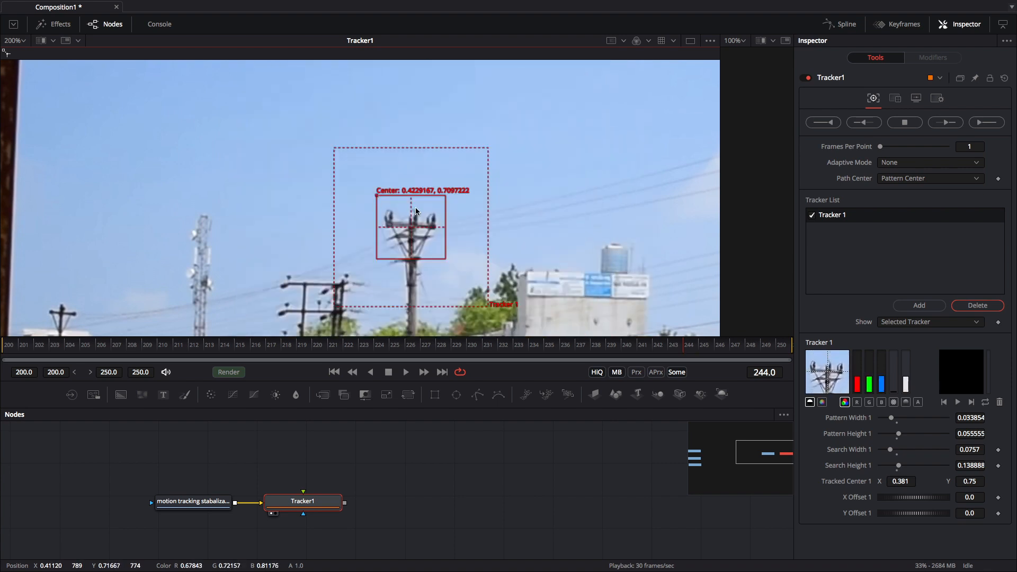
pyautogui.moveTo(447, 193); pyautogui.dragTo(443, 196)
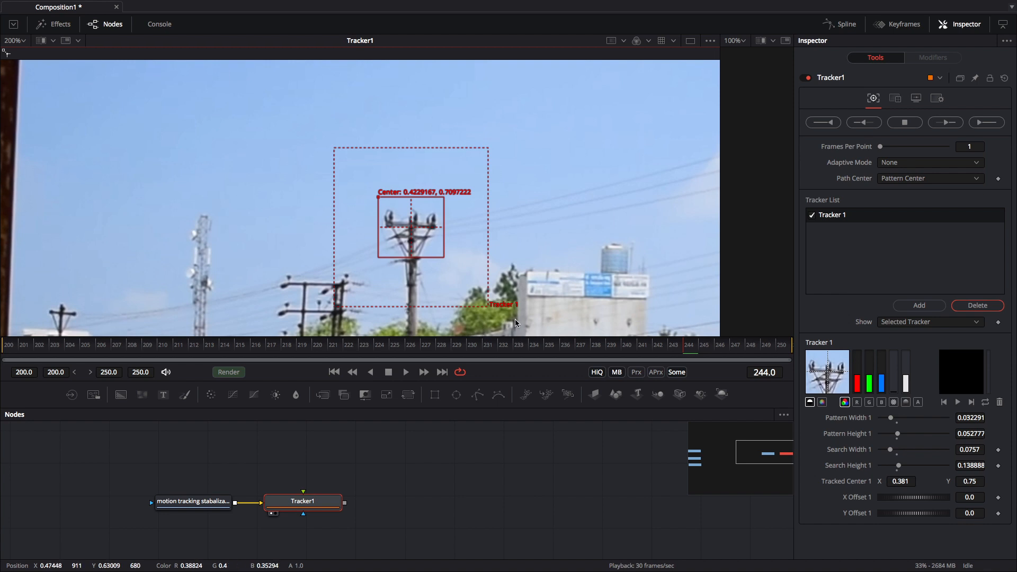
# At frame 250, recentre the pattern box on the pole's top at about 0.42, 0.73 and track in reverse to frame 200
pyautogui.moveTo(689, 346); pyautogui.dragTo(794, 350)
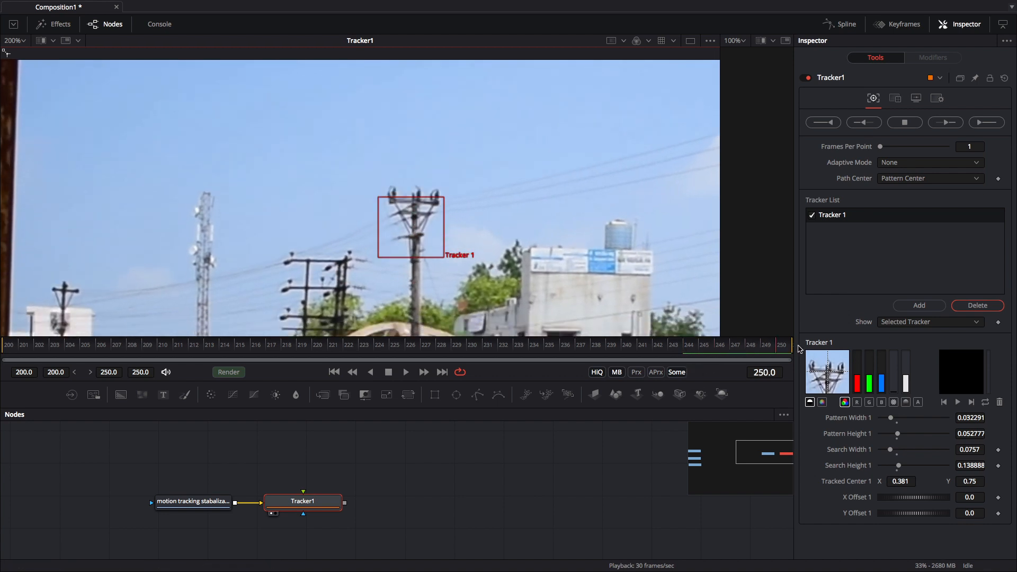
pyautogui.moveTo(377, 197); pyautogui.dragTo(381, 173)
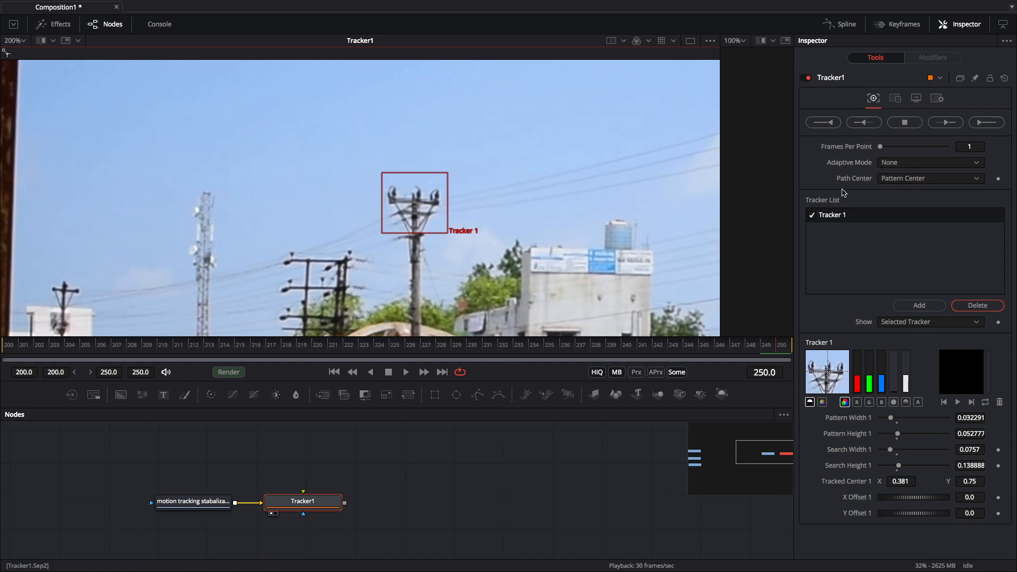
pyautogui.click(865, 124)
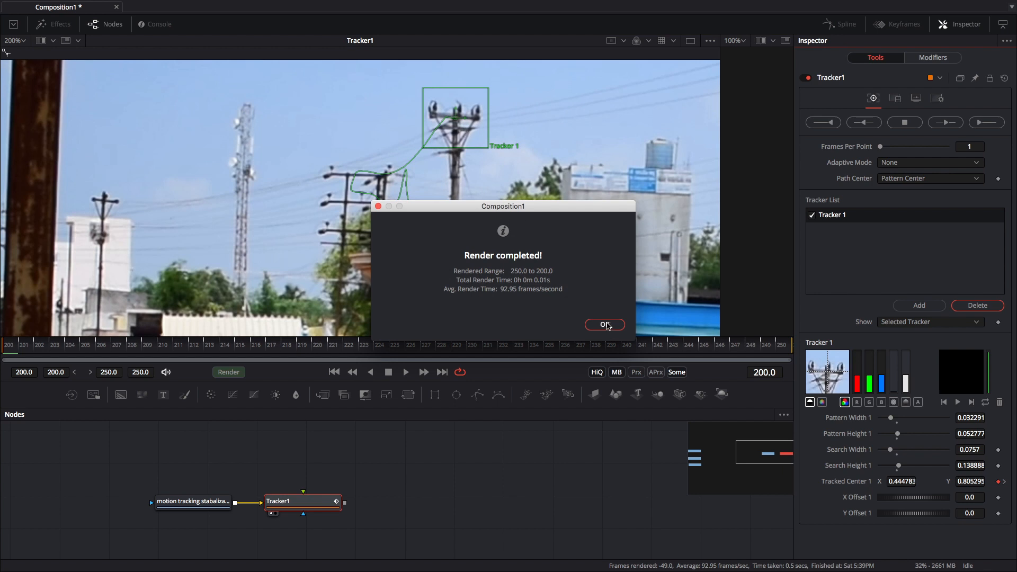
pyautogui.click(607, 324)
# Play and scrub the shot between frames 200 and 250 to check the tracked path against the utility pole
pyautogui.moveTo(763, 344); pyautogui.dragTo(4, 344)
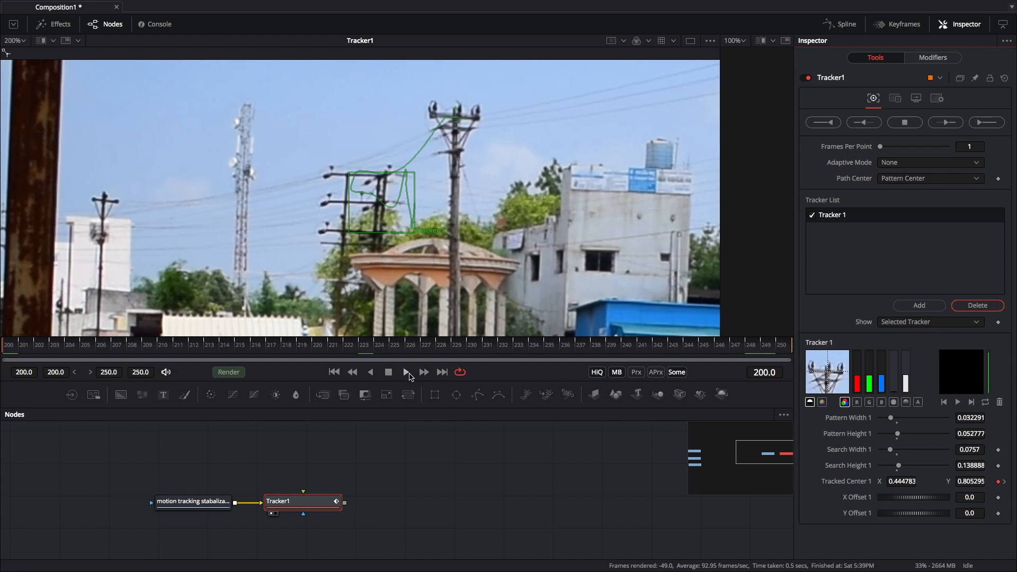
pyautogui.click(407, 372)
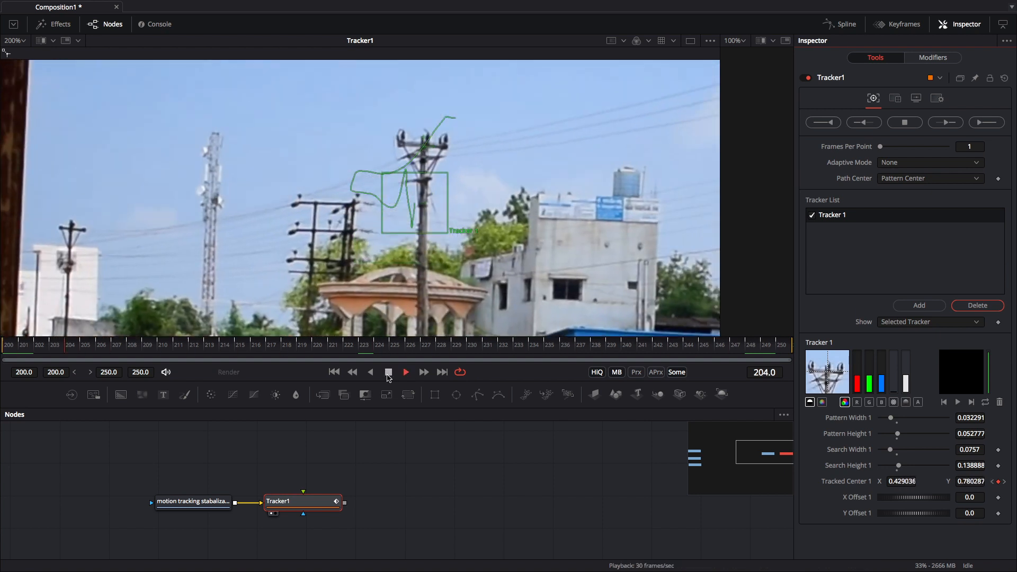
pyautogui.click(389, 378)
pyautogui.moveTo(219, 348); pyautogui.dragTo(783, 328)
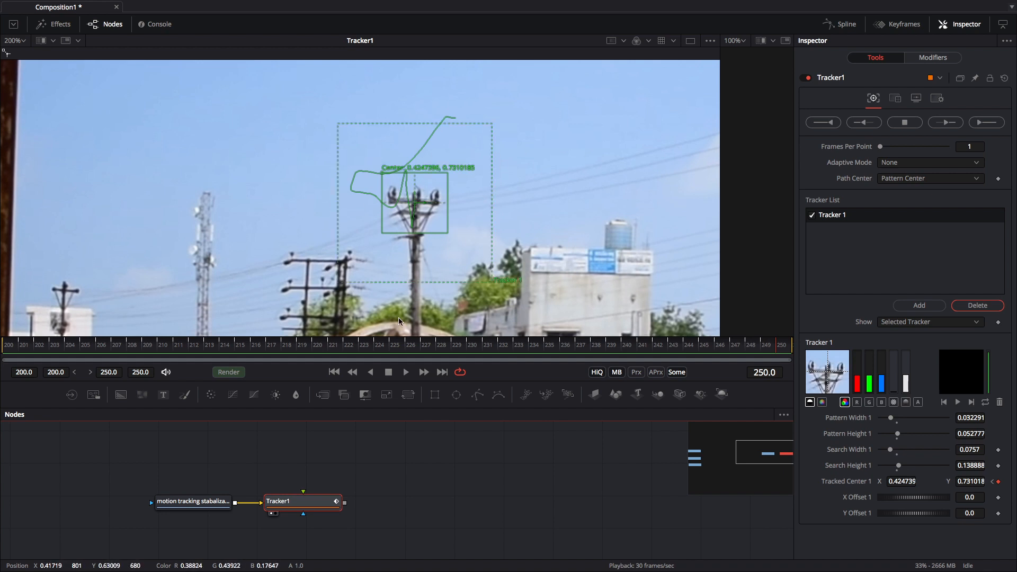
# Add a Text+ node in the empty area above the tracker in the node graph
pyautogui.moveTo(429, 488)
pyautogui.mouseDown()
pyautogui.moveTo(437, 507)
pyautogui.moveTo(437, 491)
pyautogui.mouseUp()
pyautogui.click(438, 508)
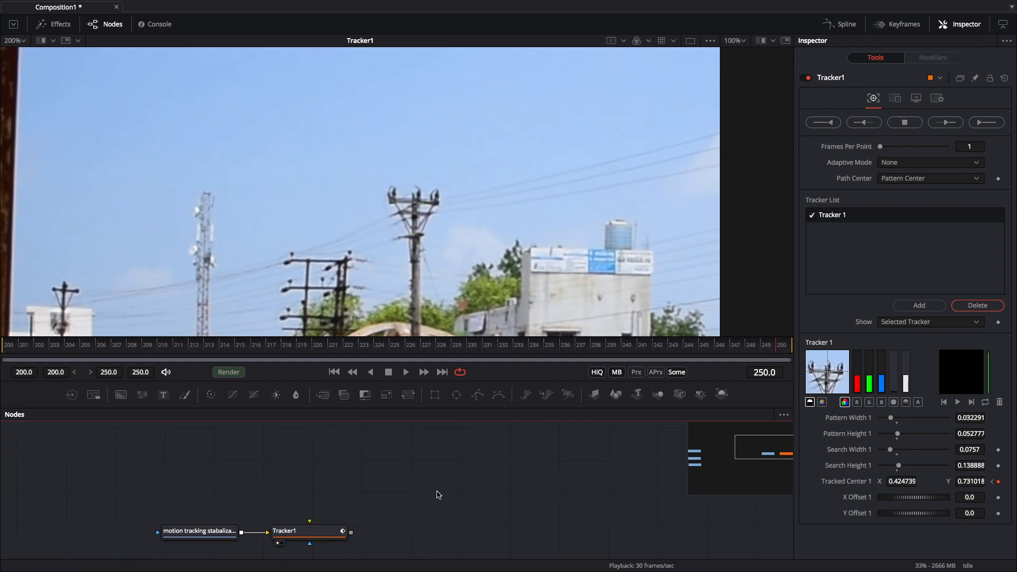
pyautogui.hotkey('shift', 'space')
pyautogui.write('track')
pyautogui.press('BackSpace')
pyautogui.press('BackSpace')
pyautogui.press('BackSpace')
pyautogui.press('BackSpace')
pyautogui.press('BackSpace')
pyautogui.write('tex')
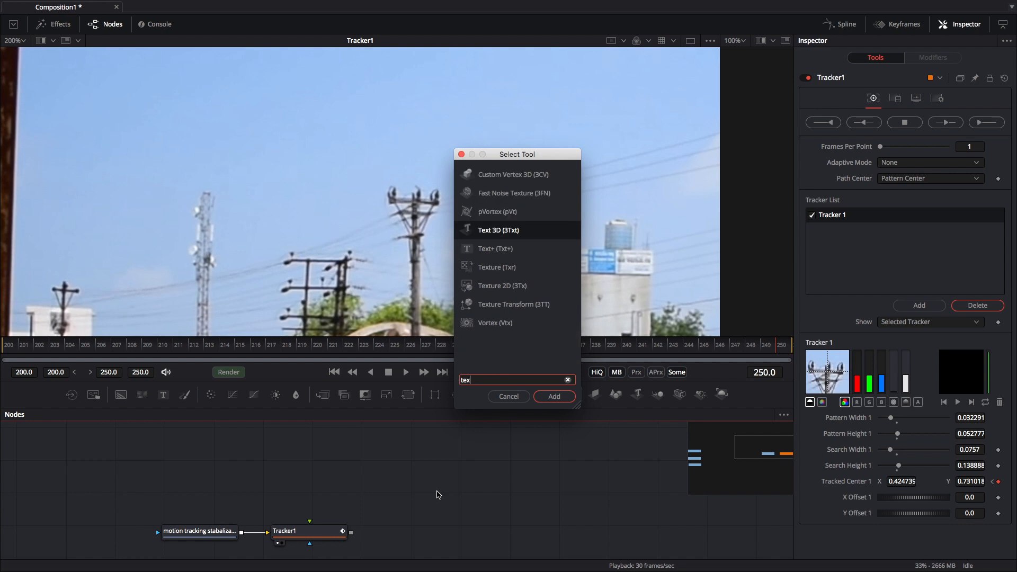
pyautogui.write('t+')
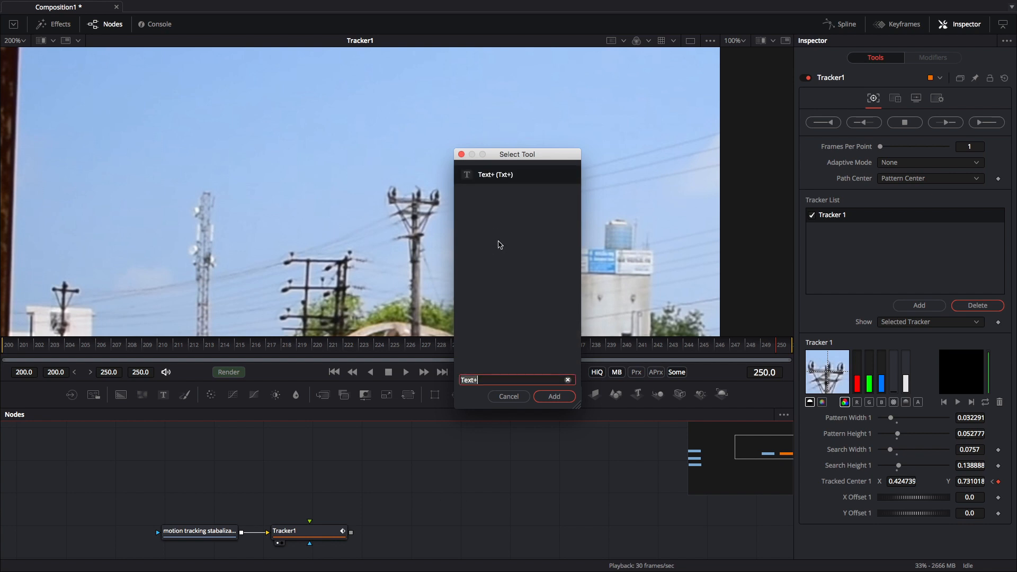
pyautogui.click(553, 396)
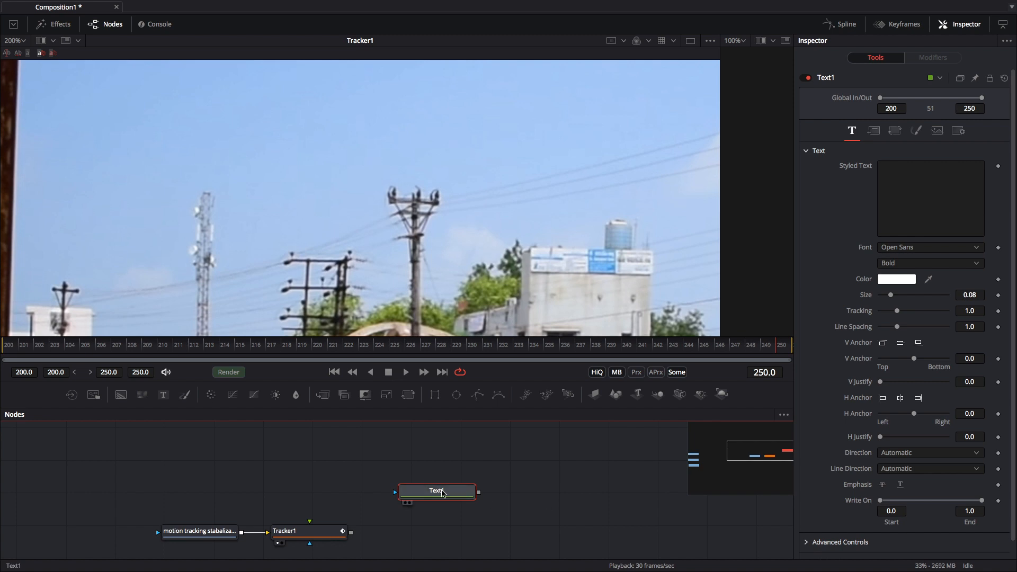
# Connect the text node to the tracker's foreground input, arrange it above the tracker, and select Tracker1
pyautogui.moveTo(444, 493); pyautogui.dragTo(316, 532)
pyautogui.click(315, 539)
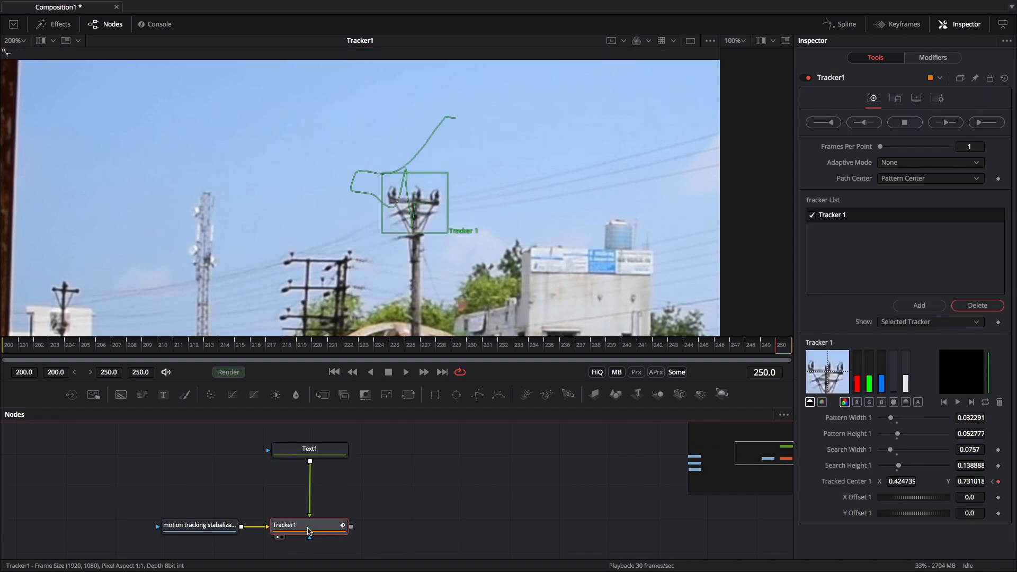
pyautogui.click(207, 526)
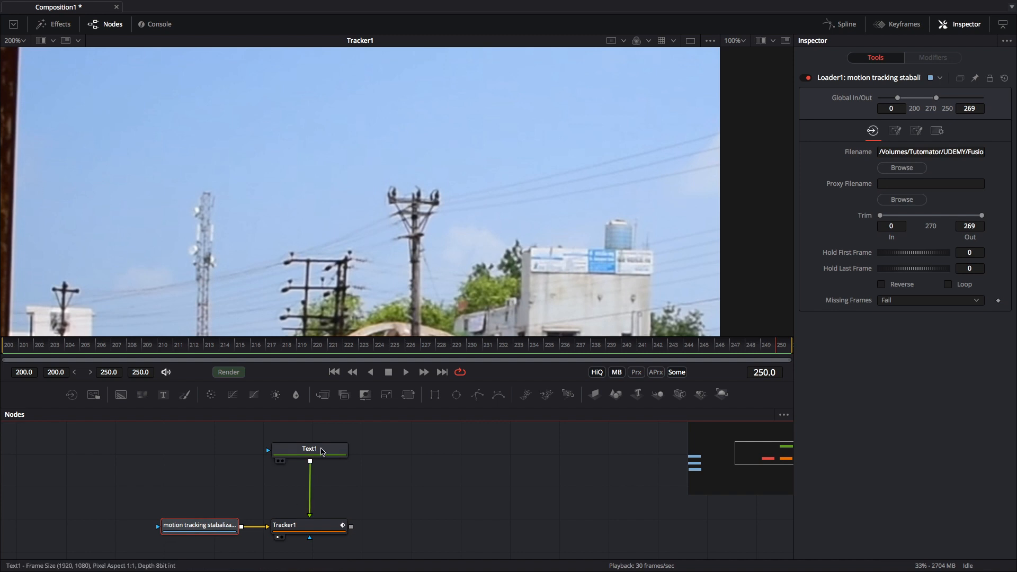
pyautogui.click(321, 527)
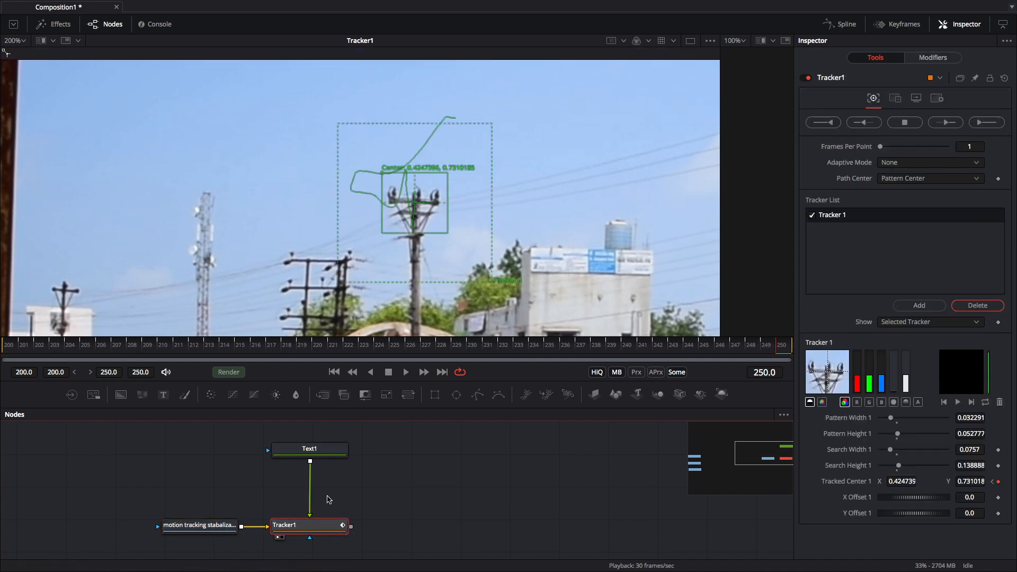
# Enter "Tutomator" as the styled text of the Text1 node above the tracker
pyautogui.moveTo(325, 448); pyautogui.dragTo(330, 448)
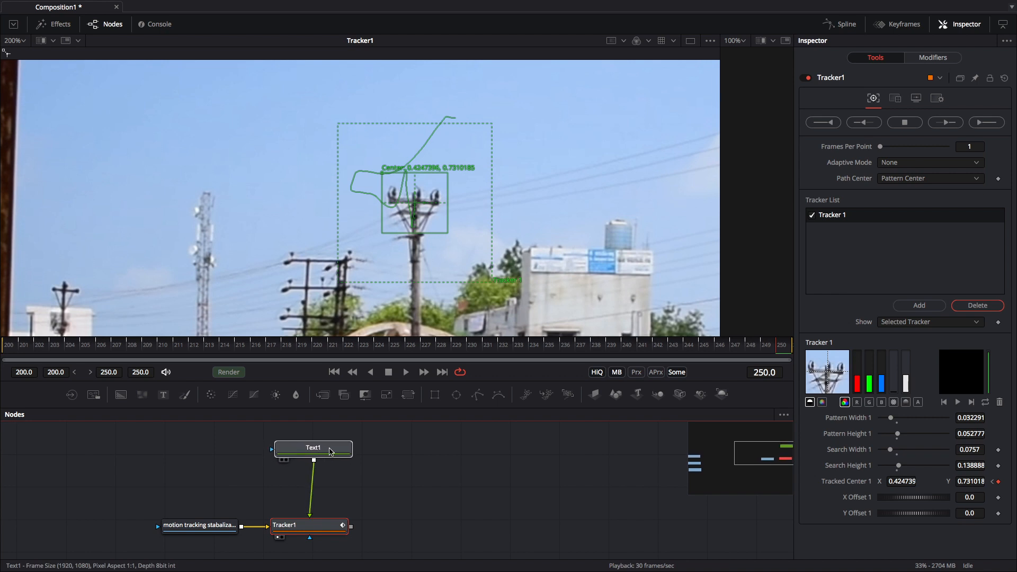
pyautogui.click(328, 451)
pyautogui.click(327, 528)
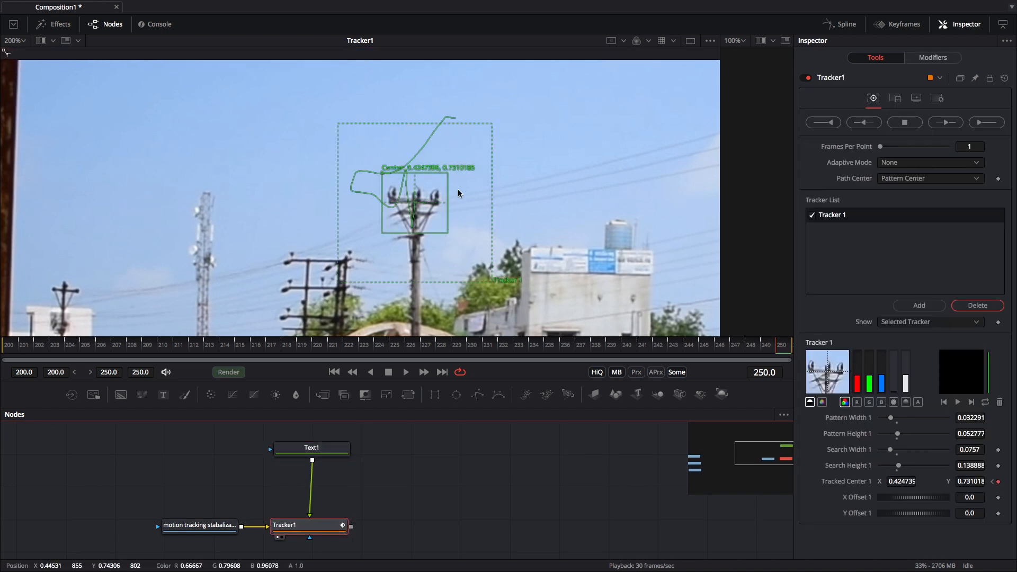
pyautogui.scroll(-8, 541, 198)
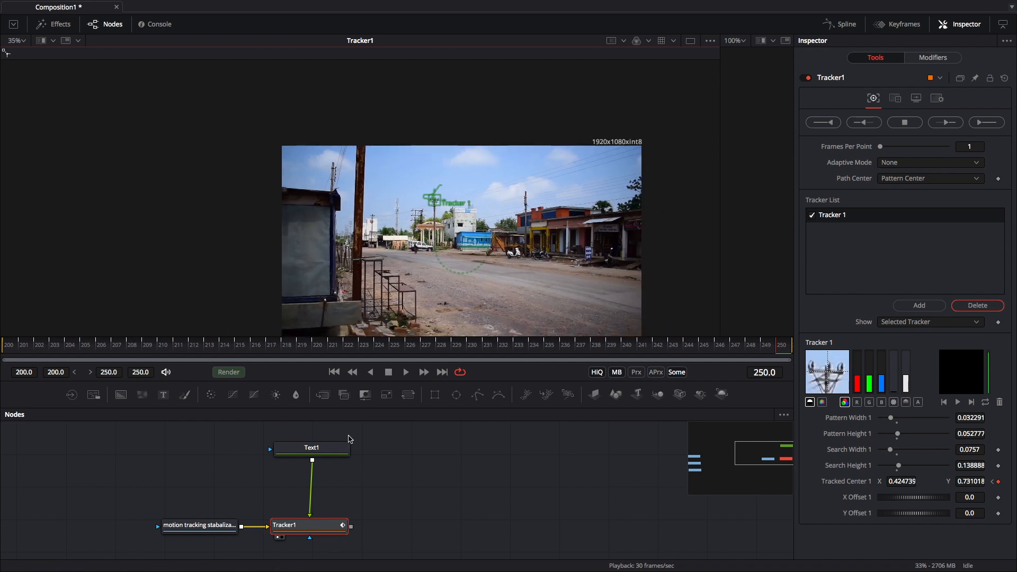
pyautogui.click(320, 452)
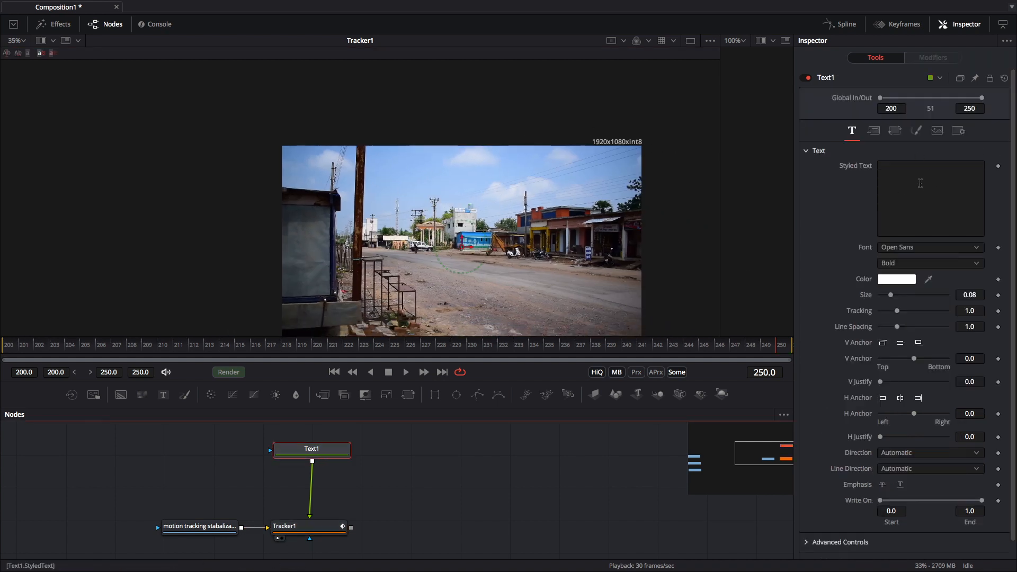
pyautogui.click(918, 183)
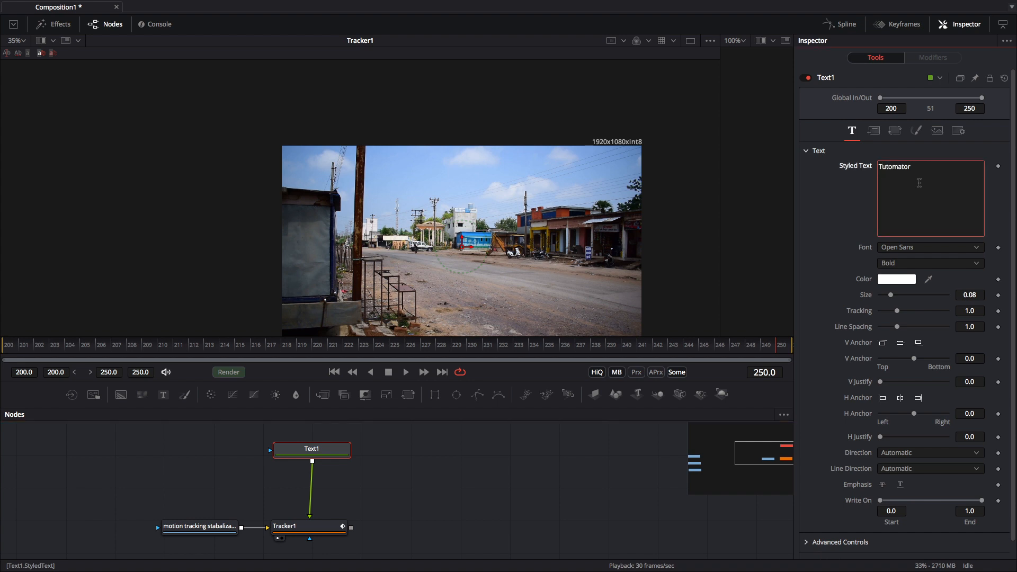
pyautogui.click(490, 464)
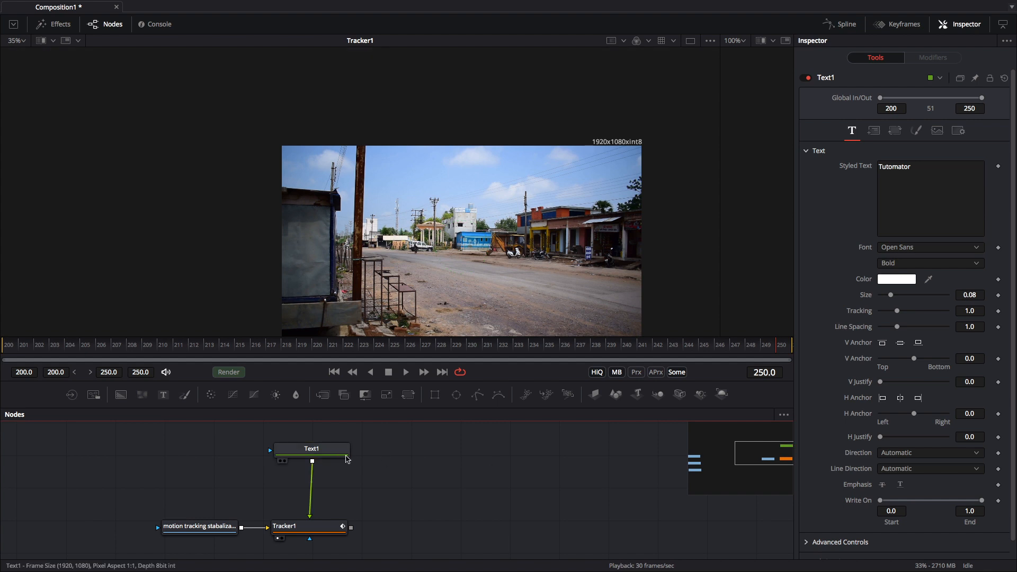
# Display the text node in the first viewer and set its font to Optima with a size of 0.1575
pyautogui.press('1')
pyautogui.moveTo(475, 223); pyautogui.dragTo(422, 190)
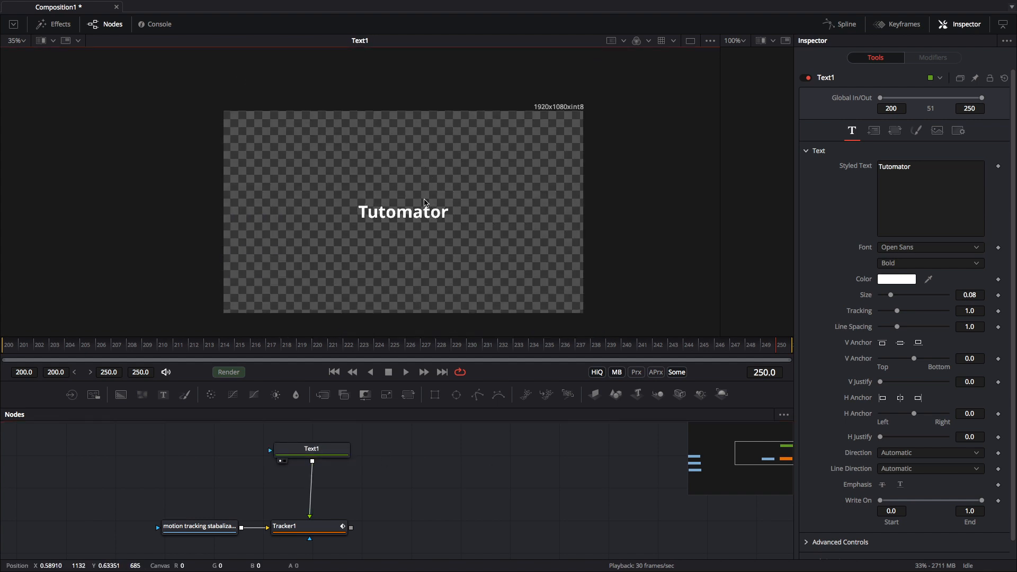
pyautogui.click(924, 247)
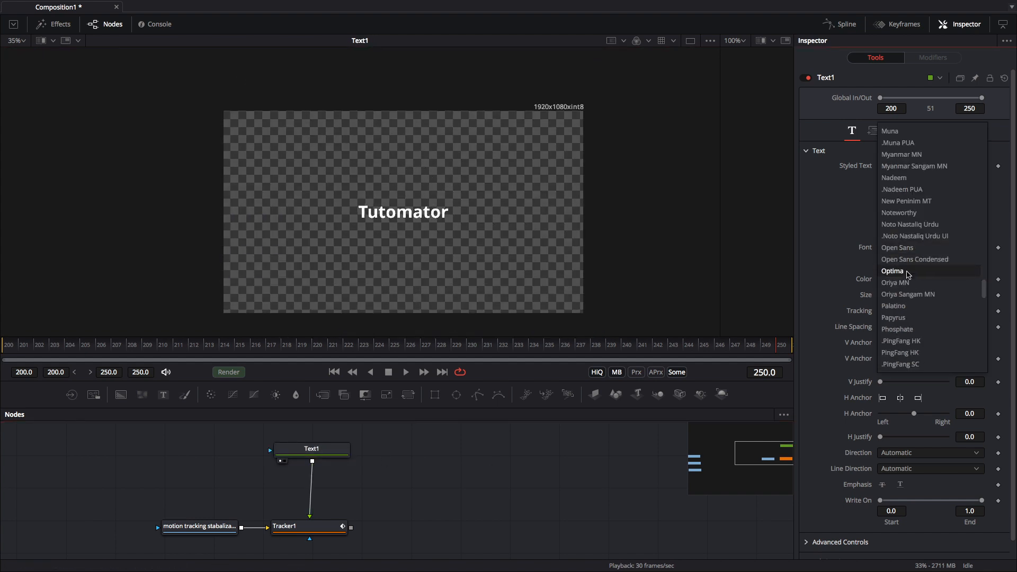
pyautogui.click(911, 272)
pyautogui.moveTo(890, 294); pyautogui.dragTo(901, 294)
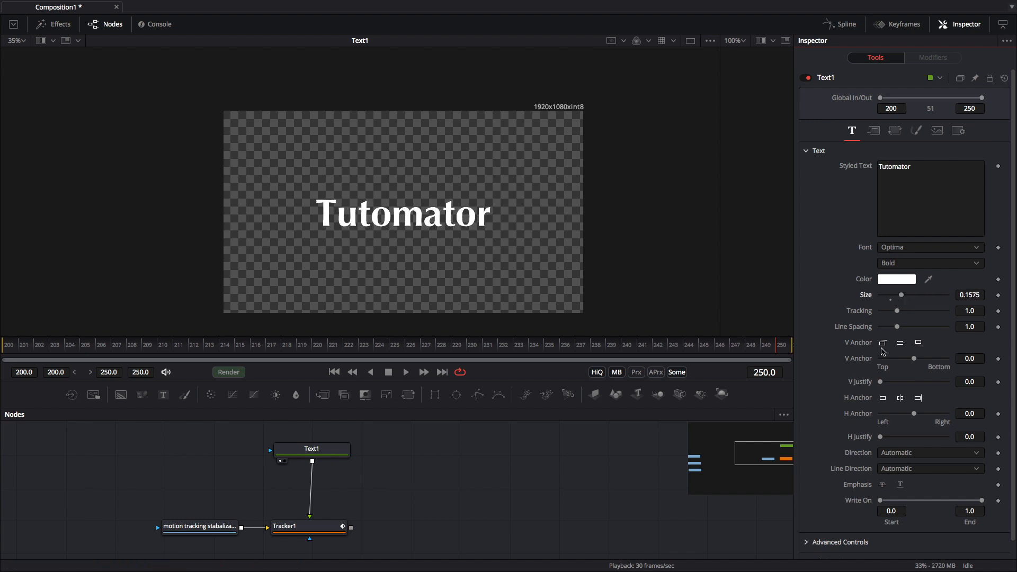
# Look through the text node's Text, Advanced Controls, Layout, Transform and Shading settings
pyautogui.scroll(-1, 815, 297)
pyautogui.scroll(1, 815, 296)
pyautogui.click(805, 153)
pyautogui.click(806, 153)
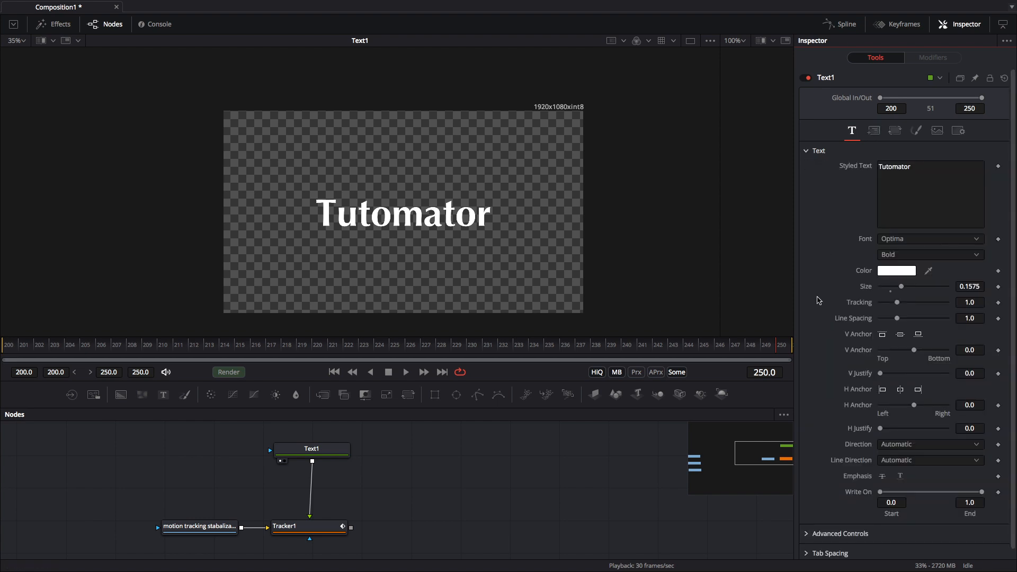
pyautogui.click(806, 533)
pyautogui.scroll(-4, 813, 537)
pyautogui.scroll(4, 842, 402)
pyautogui.click(872, 131)
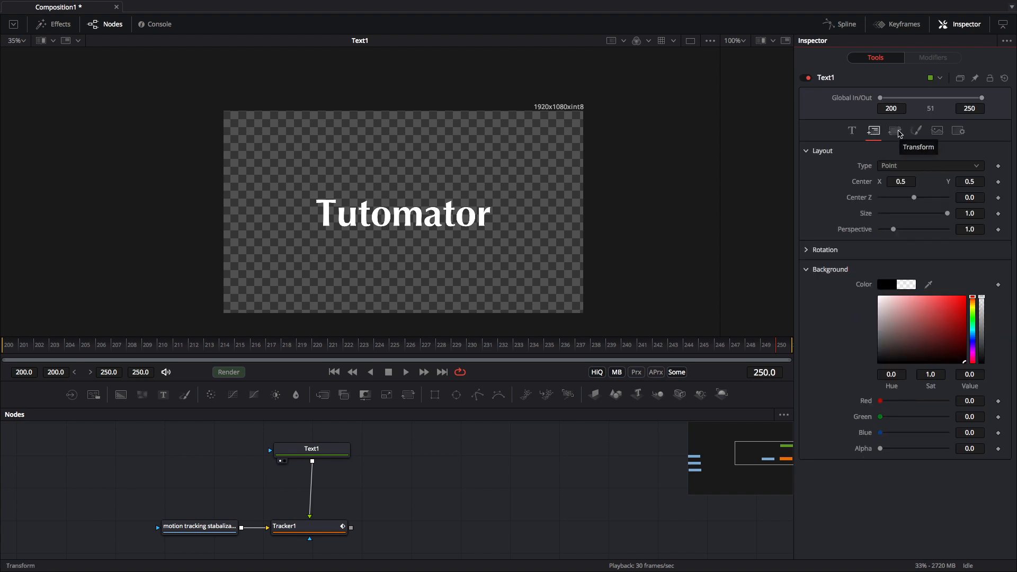
pyautogui.click(895, 132)
pyautogui.click(916, 131)
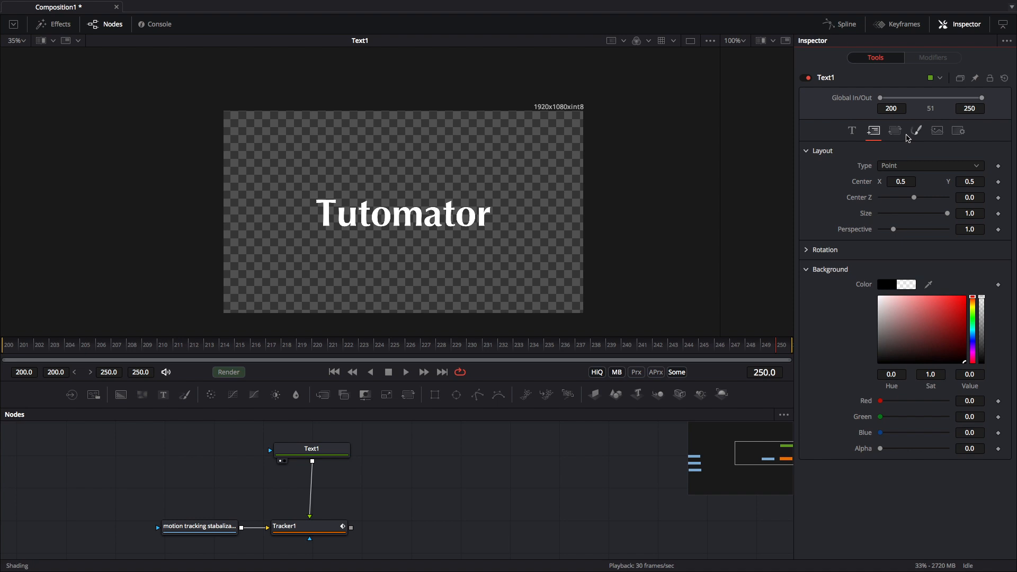
pyautogui.scroll(-1, 814, 397)
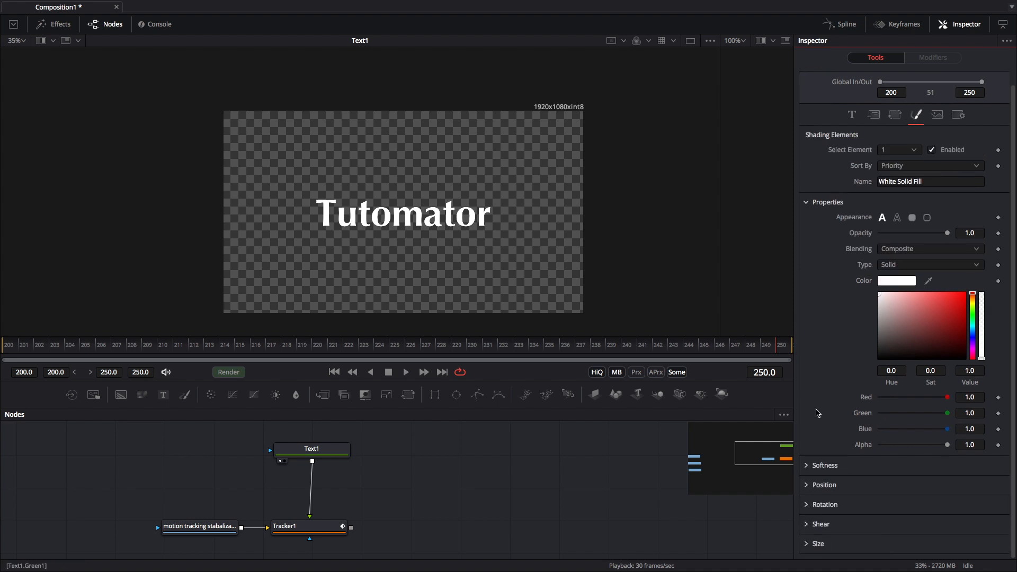
# Try the Text Outline appearance on the lettering up close, and return it to the plain text fill
pyautogui.scroll(5, 529, 222)
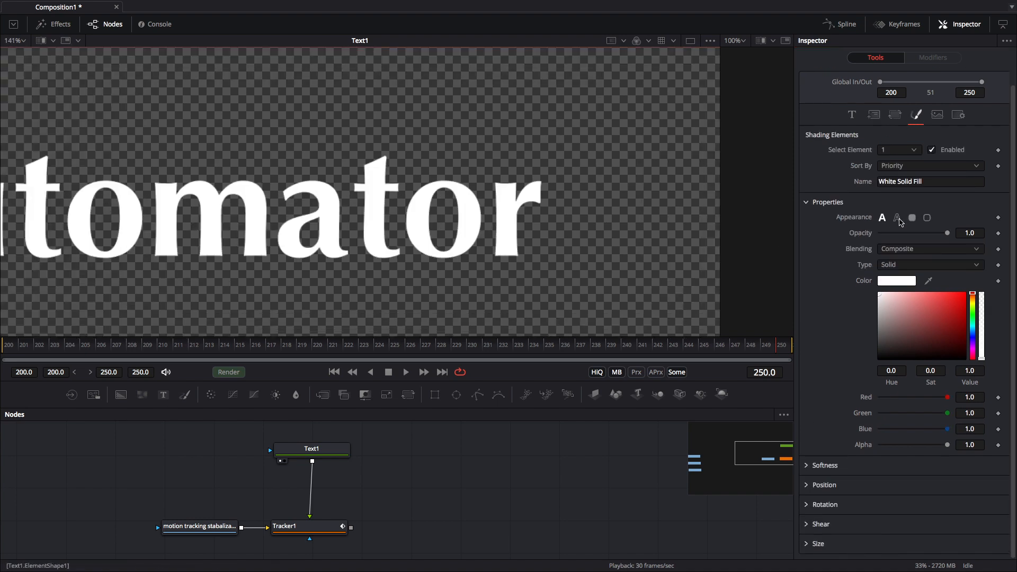
pyautogui.click(897, 218)
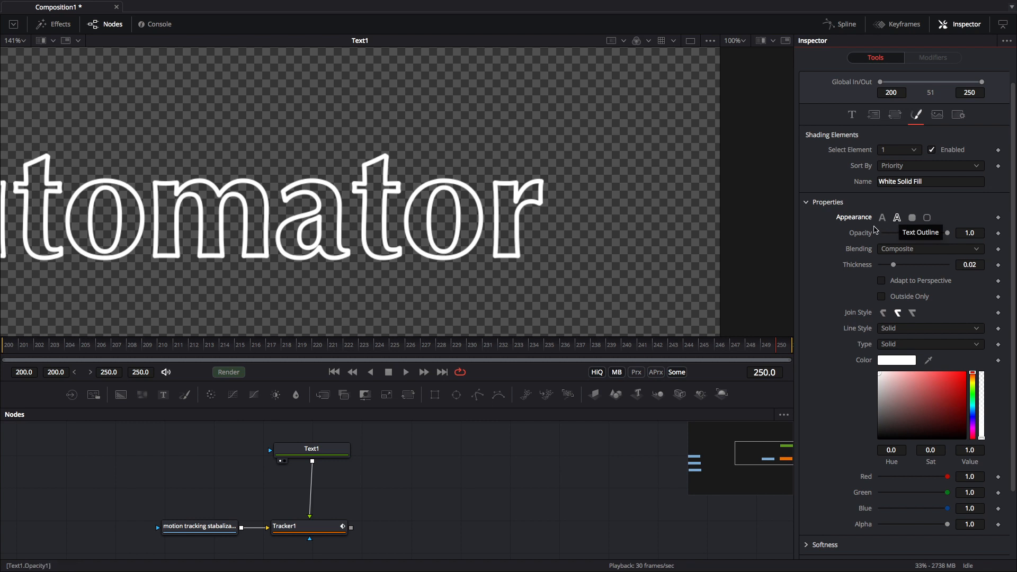
pyautogui.click(882, 218)
pyautogui.click(897, 218)
pyautogui.hscroll(-1, 529, 217)
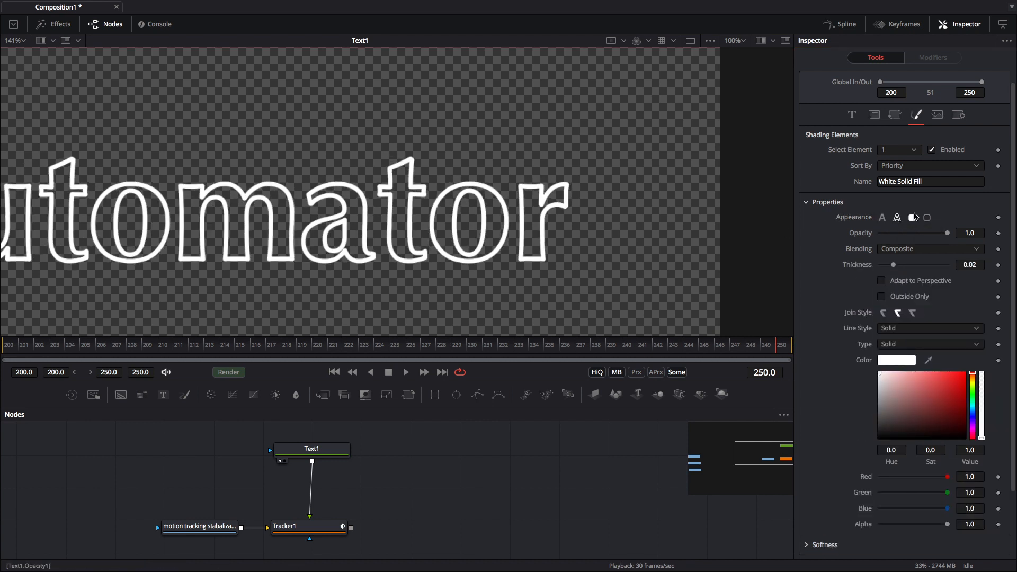
pyautogui.click(882, 218)
pyautogui.hscroll(-3, 569, 225)
# Color the text fill bright red, about 0.99 red with 0.07 green and blue, and align Text1 above the tracker
pyautogui.scroll(-3, 569, 225)
pyautogui.moveTo(951, 320); pyautogui.dragTo(959, 294)
pyautogui.moveTo(338, 454); pyautogui.dragTo(337, 459)
pyautogui.click(387, 475)
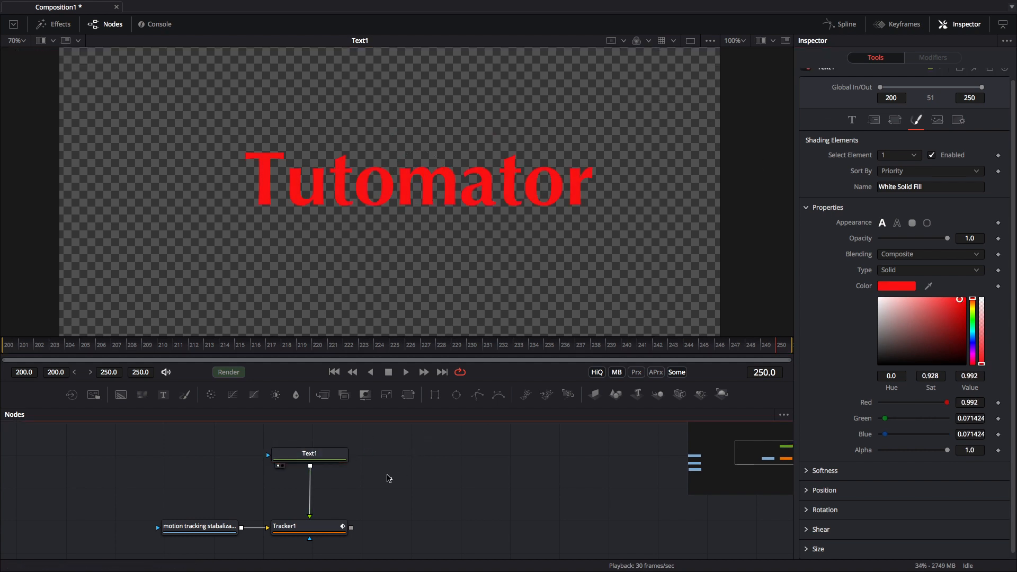
# Display Tracker1 in the first viewer with the whole street frame in view
pyautogui.click(314, 531)
pyautogui.press('1')
pyautogui.scroll(2, 443, 258)
pyautogui.scroll(-2, 417, 183)
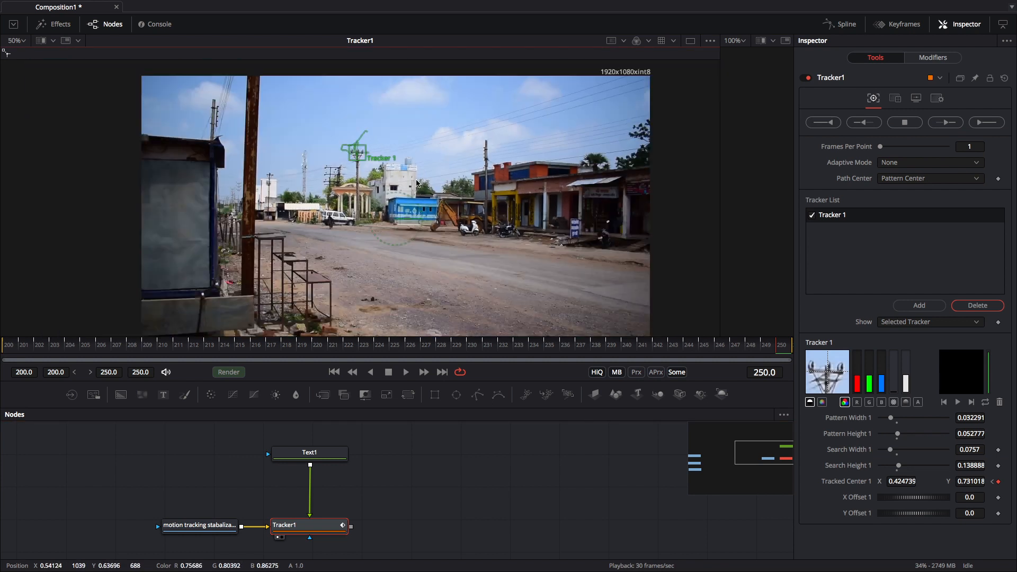
pyautogui.scroll(-1, 417, 183)
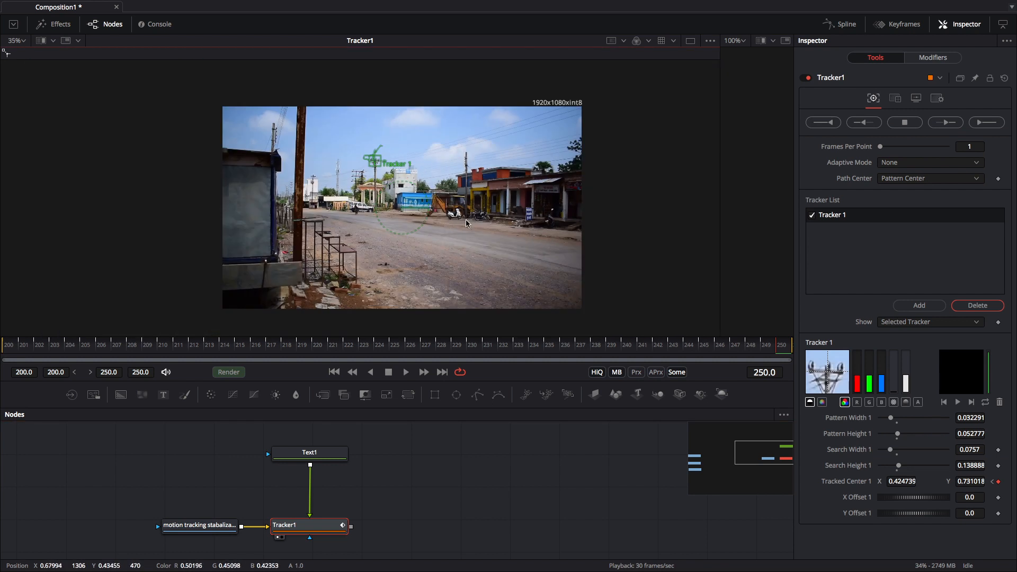
# Set Tracker1's operation to Match Move so the text is composited over the street shot
pyautogui.click(329, 529)
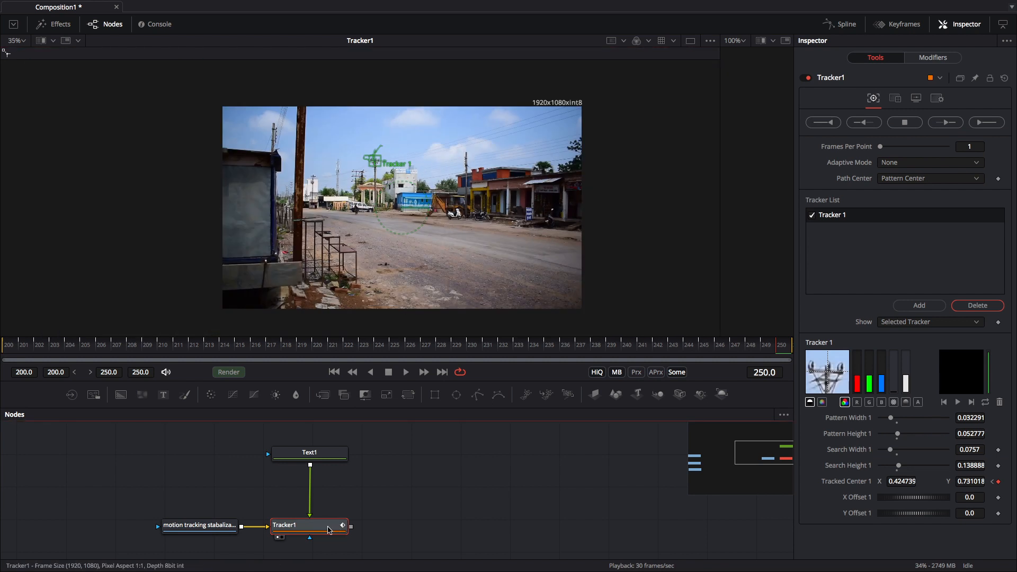
pyautogui.moveTo(326, 455); pyautogui.dragTo(327, 460)
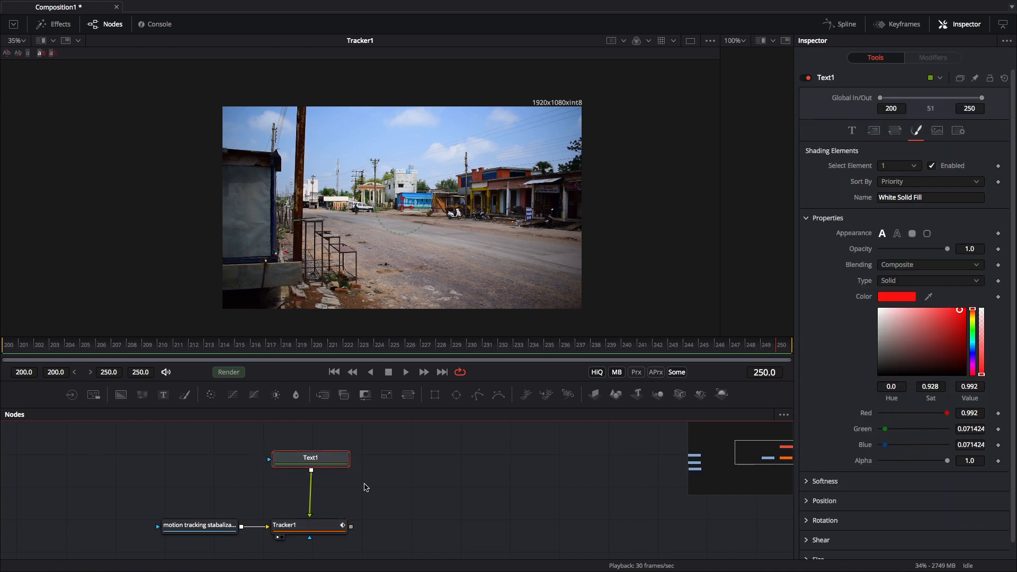
pyautogui.click(320, 527)
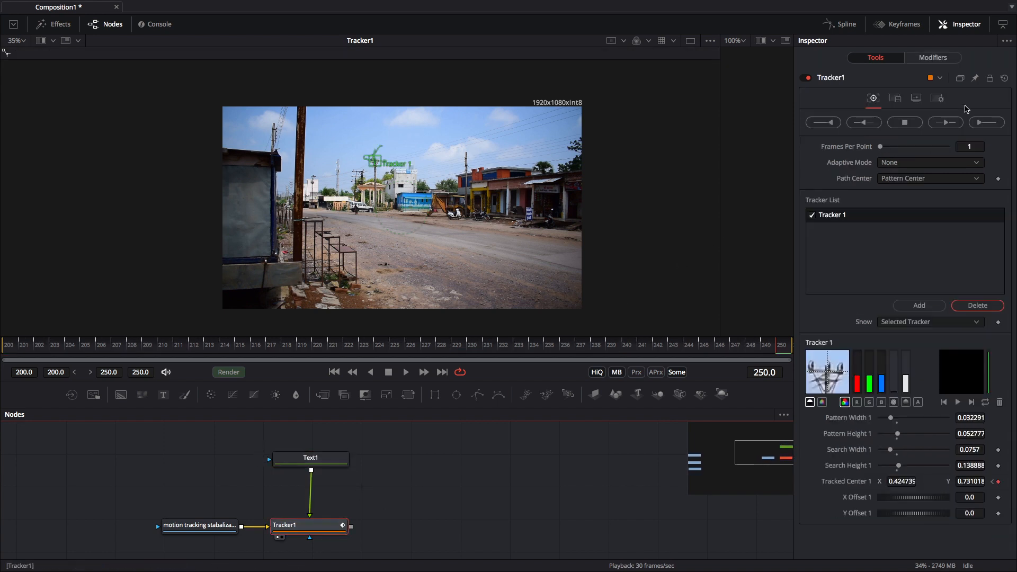
pyautogui.click(894, 99)
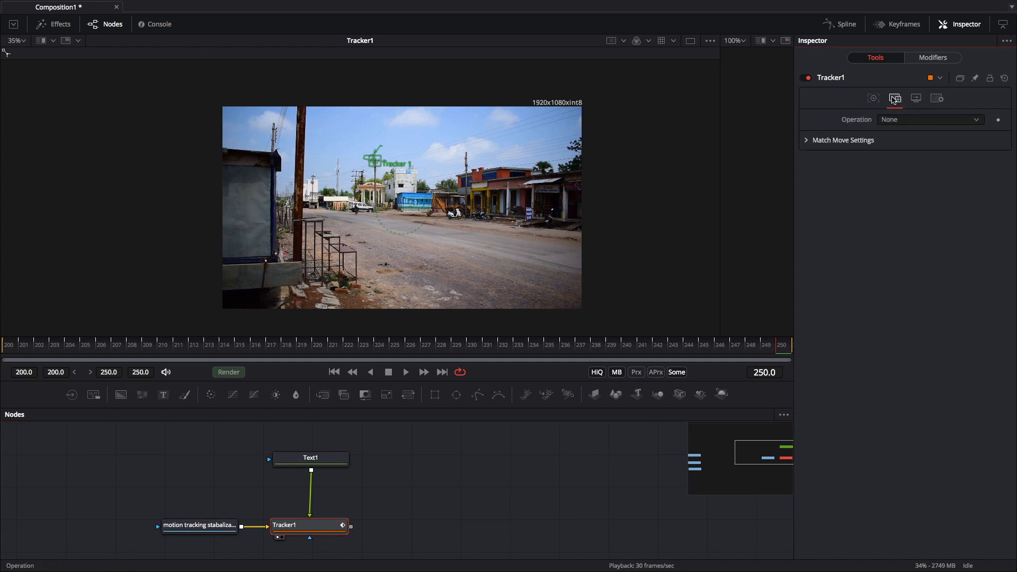
pyautogui.click(922, 125)
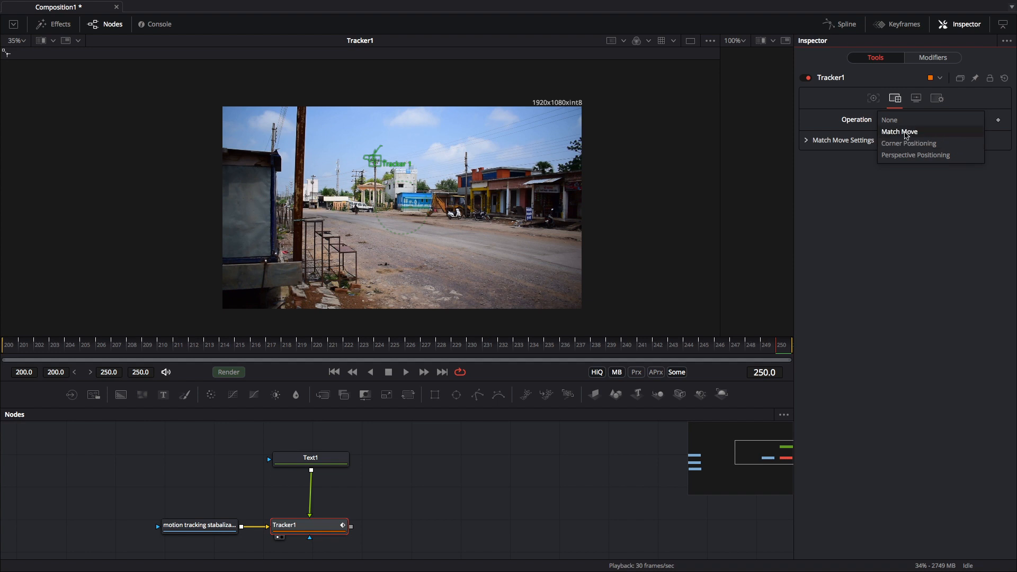
pyautogui.click(904, 132)
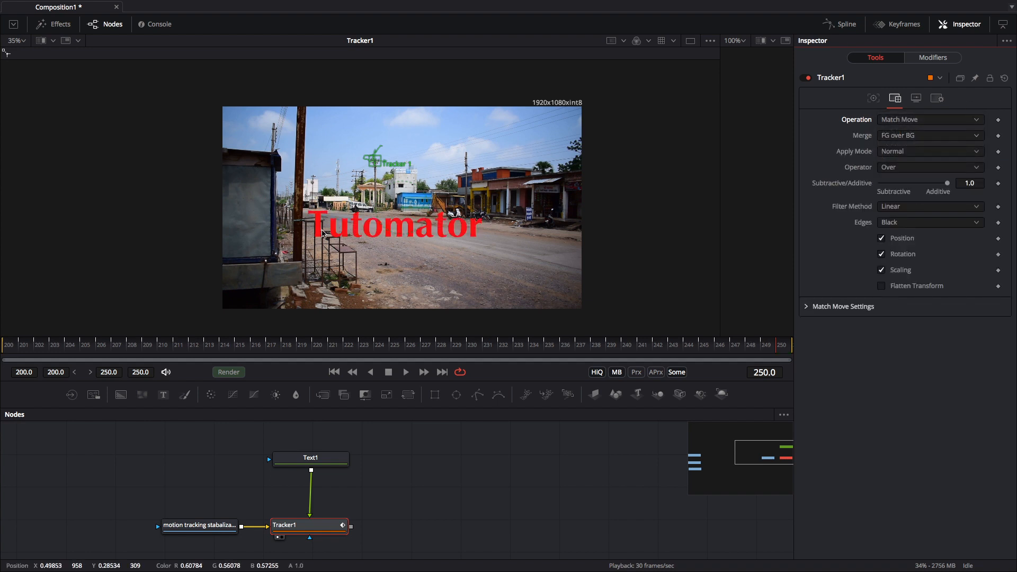
# Play the shot from frame 205 to check how the red text follows the tracked motion
pyautogui.click(92, 345)
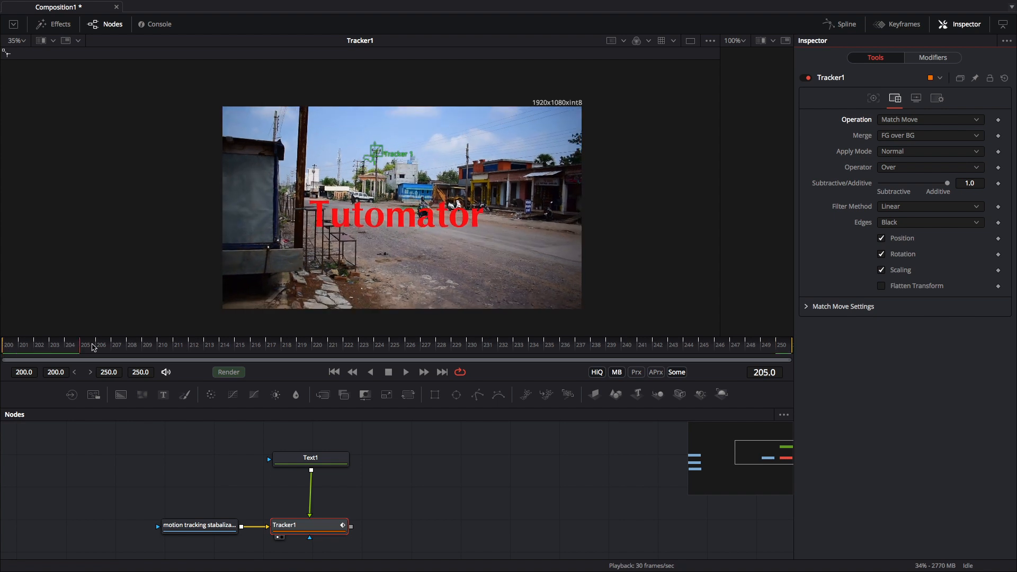
pyautogui.press('space')
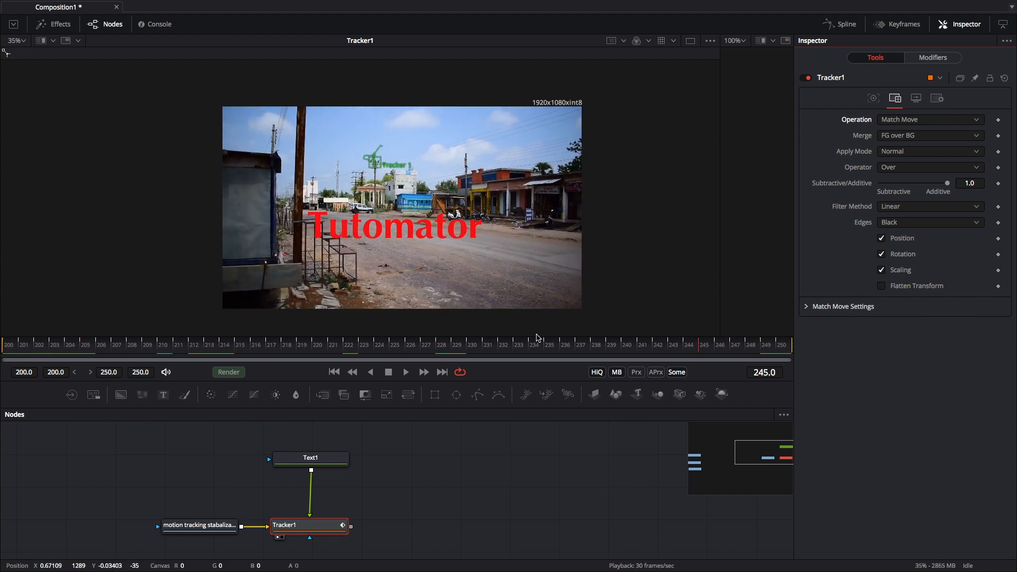
pyautogui.click(408, 372)
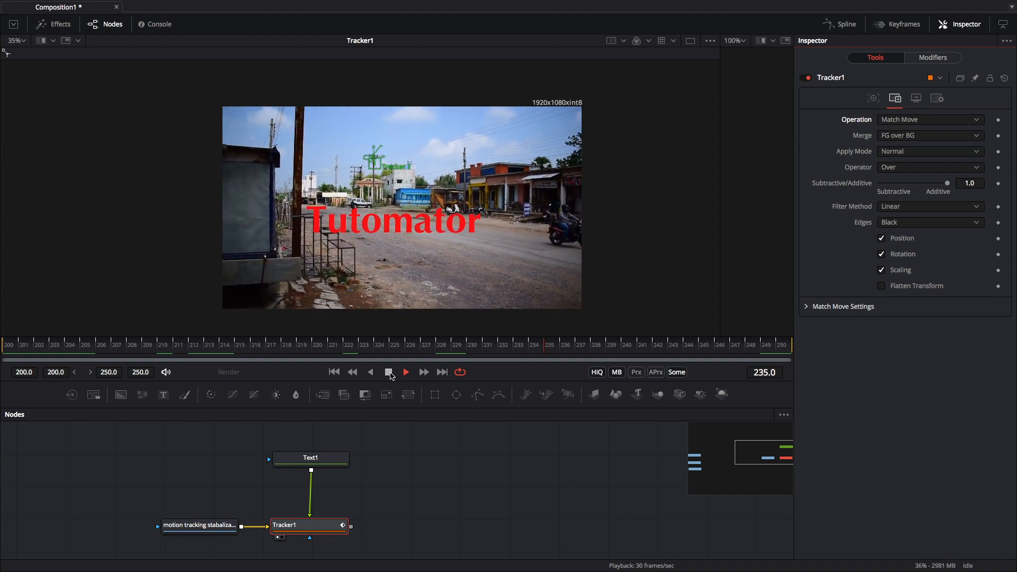
pyautogui.click(390, 375)
pyautogui.moveTo(364, 468); pyautogui.dragTo(364, 475)
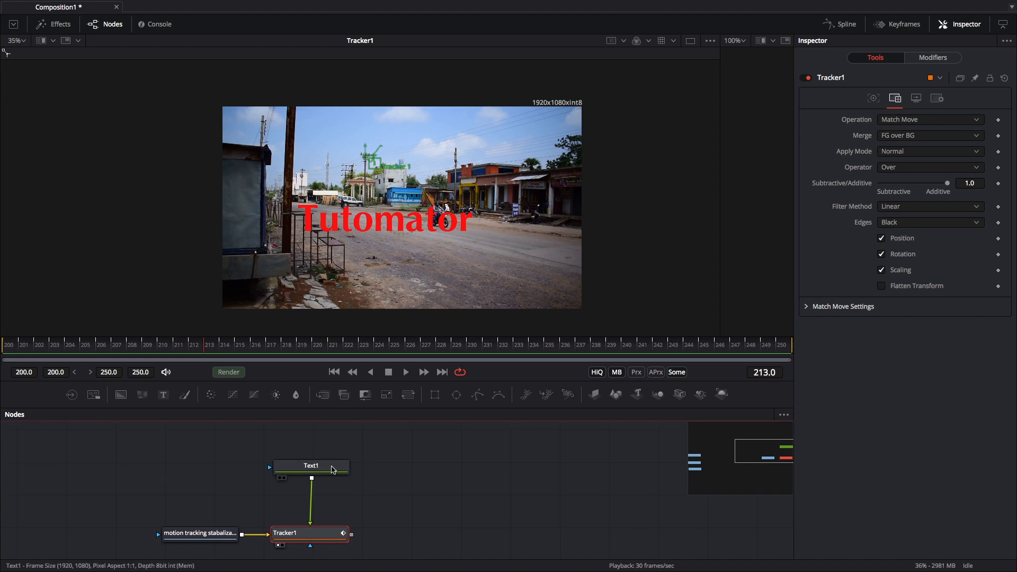
# Try to move the text up into the sky on the Text1 node itself and inspect the composite at frame 200
pyautogui.click(332, 469)
pyautogui.moveTo(381, 218); pyautogui.dragTo(383, 127)
pyautogui.moveTo(81, 335); pyautogui.dragTo(9, 339)
pyautogui.click(304, 535)
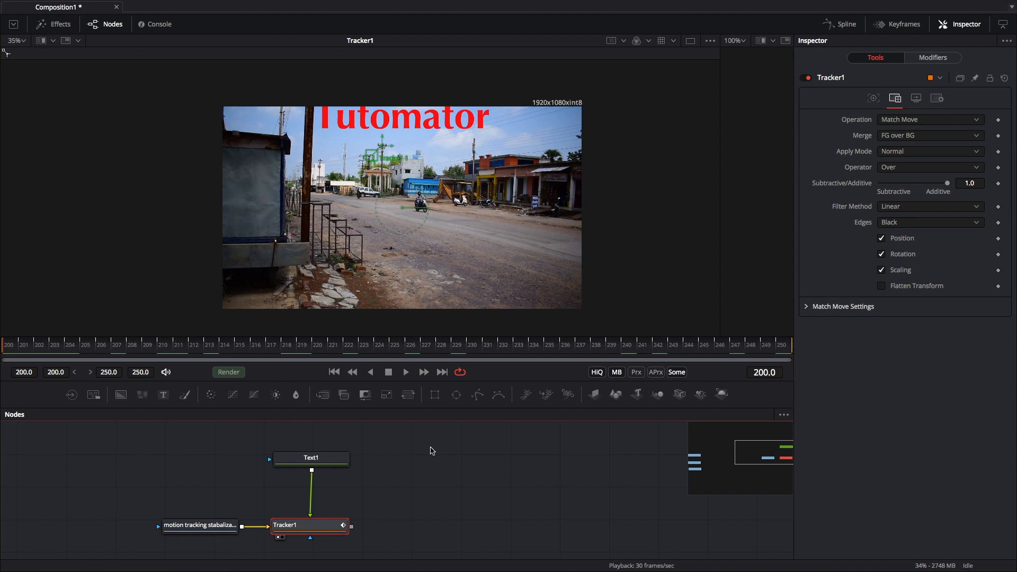
# Raise Text1 in the node graph and insert a Transform node on its connection to Tracker1
pyautogui.click(333, 475)
pyautogui.moveTo(333, 475); pyautogui.dragTo(335, 441)
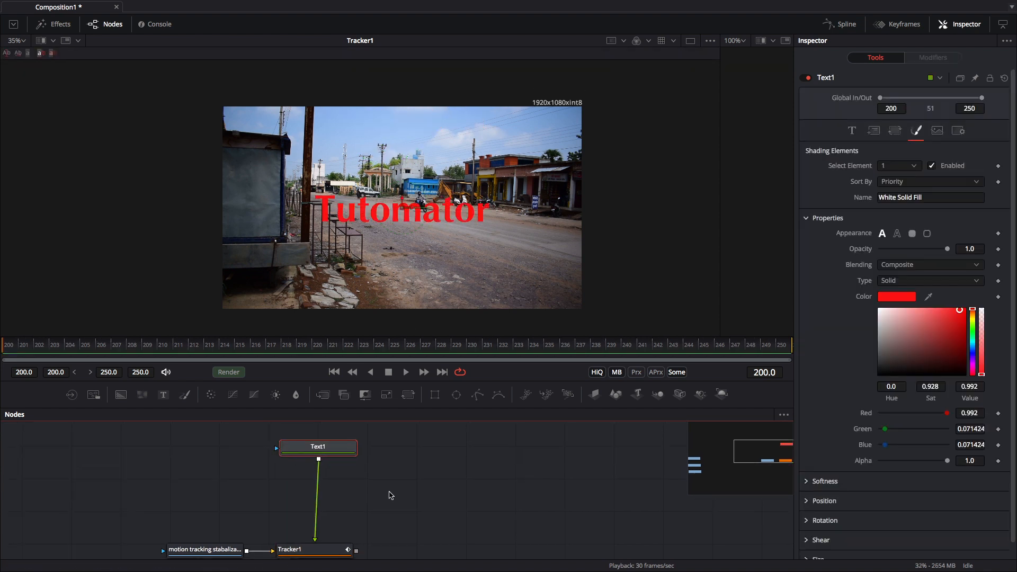
pyautogui.hotkey('shift', 'space')
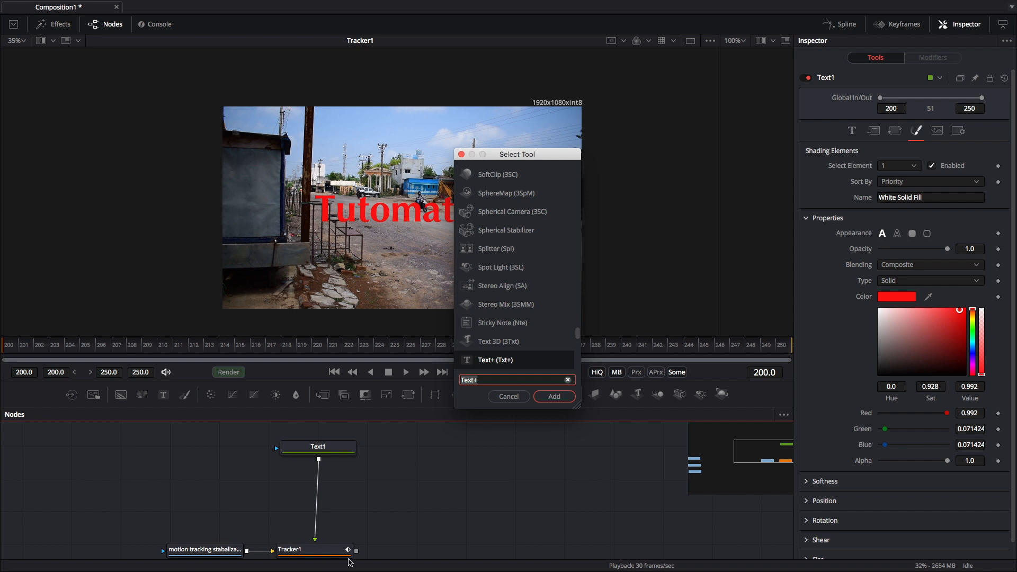
pyautogui.write('xf')
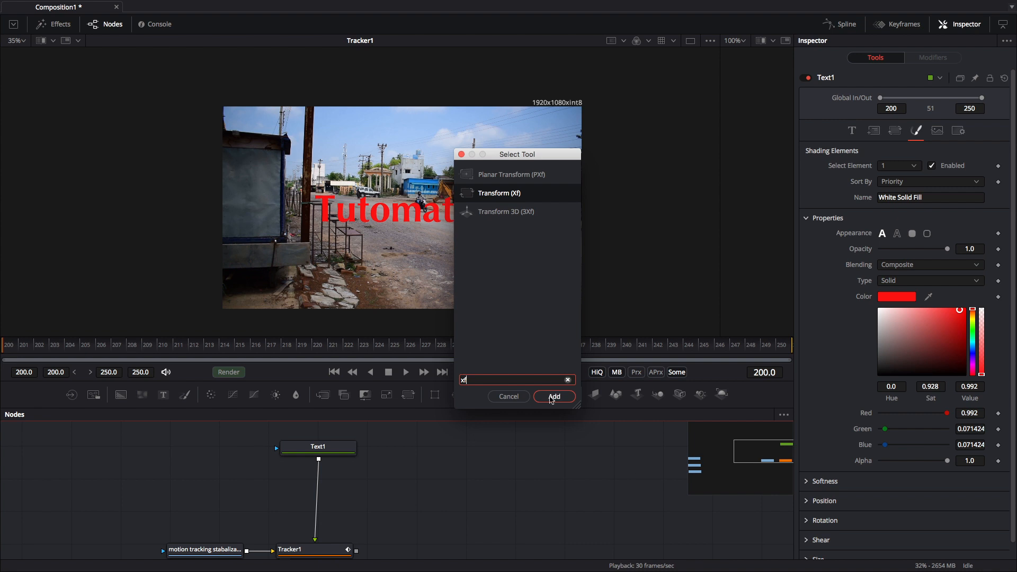
pyautogui.click(553, 397)
pyautogui.moveTo(389, 497); pyautogui.dragTo(316, 498)
# Move the Transform's center to about 0.445, 0.829 so the text sits over the tracked pole's top
pyautogui.moveTo(403, 200); pyautogui.dragTo(403, 119)
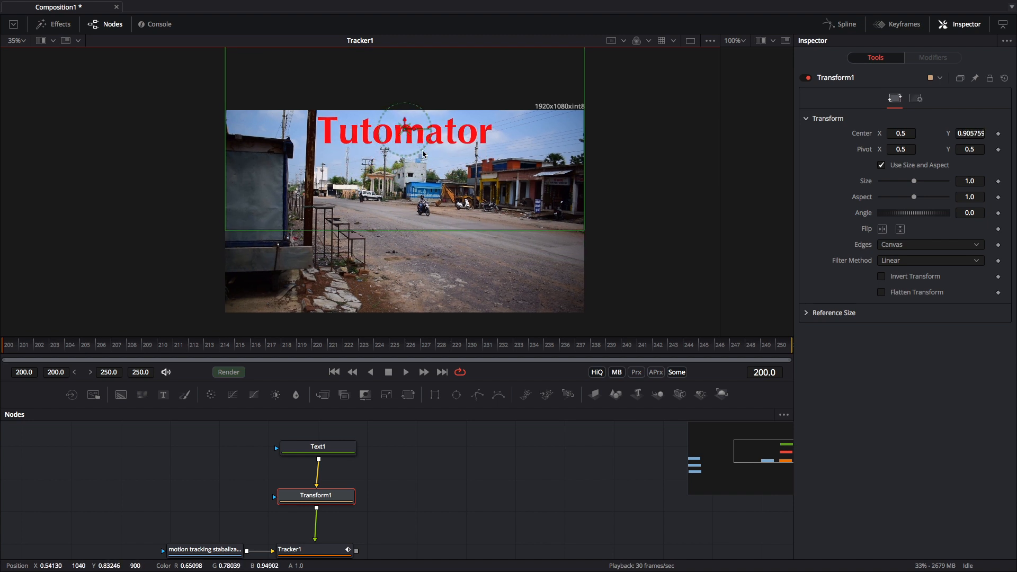
pyautogui.scroll(5, 456, 205)
pyautogui.moveTo(418, 159); pyautogui.dragTo(362, 204)
pyautogui.scroll(-5, 552, 154)
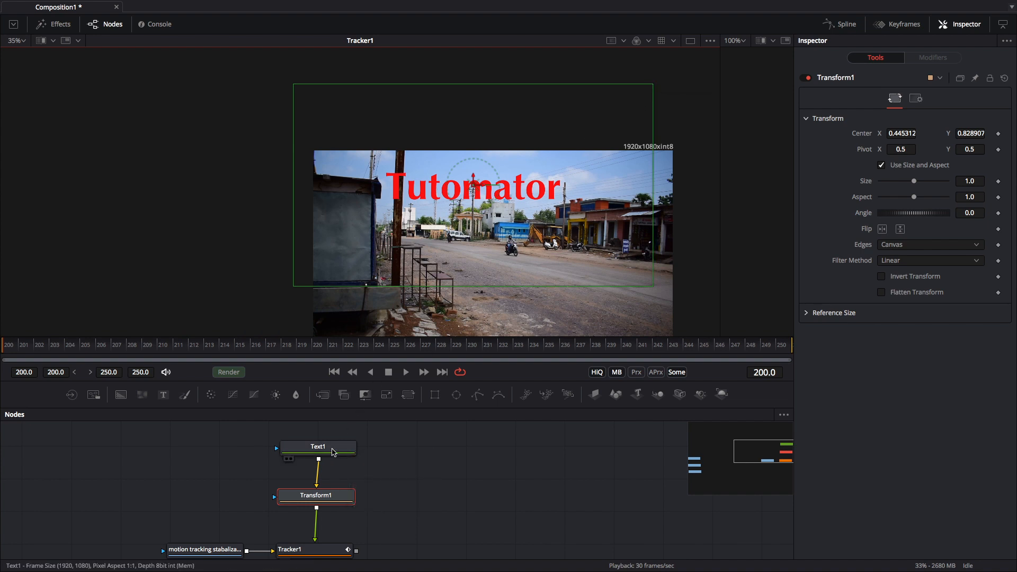
# Reduce the size of the red text on Text1 to about 0.0394
pyautogui.click(317, 448)
pyautogui.moveTo(497, 280); pyautogui.dragTo(478, 296)
pyautogui.scroll(3, 467, 202)
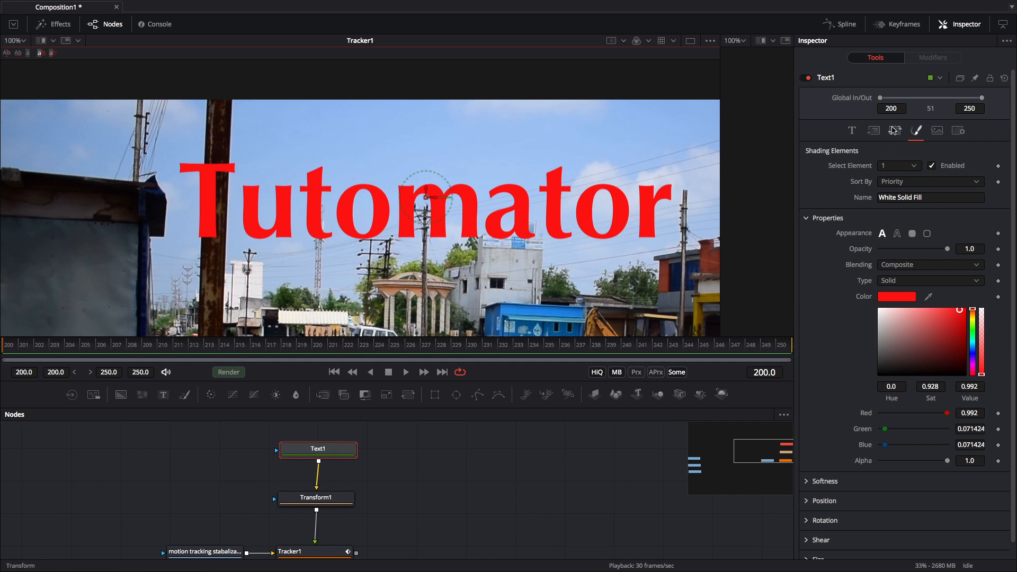
pyautogui.click(851, 130)
pyautogui.moveTo(902, 298); pyautogui.dragTo(885, 297)
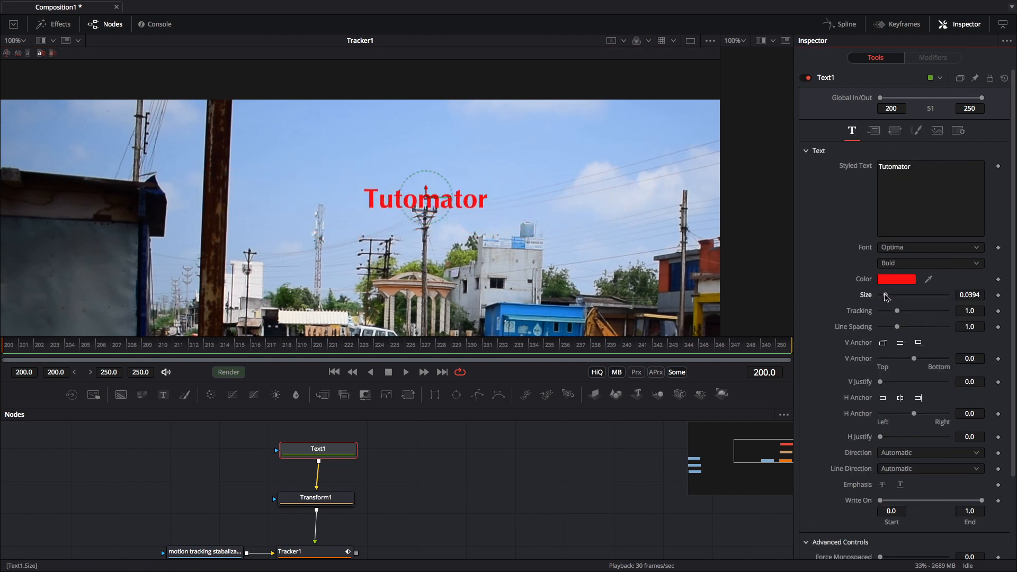
pyautogui.click(339, 498)
pyautogui.scroll(-4, 554, 244)
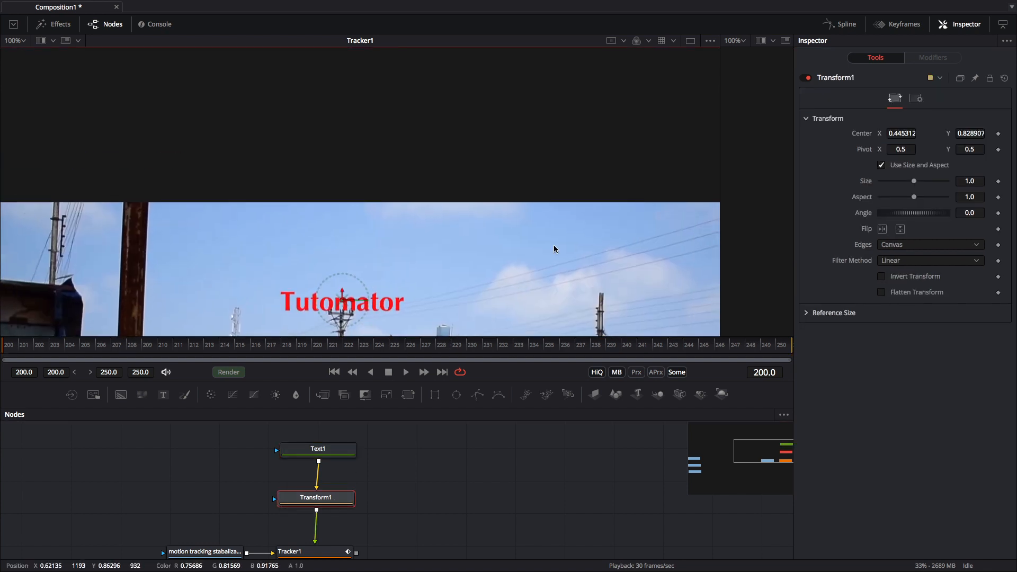
pyautogui.moveTo(644, 163); pyautogui.dragTo(604, 203)
pyautogui.hotkey('ctrl', 'z')
pyautogui.scroll(5, 519, 228)
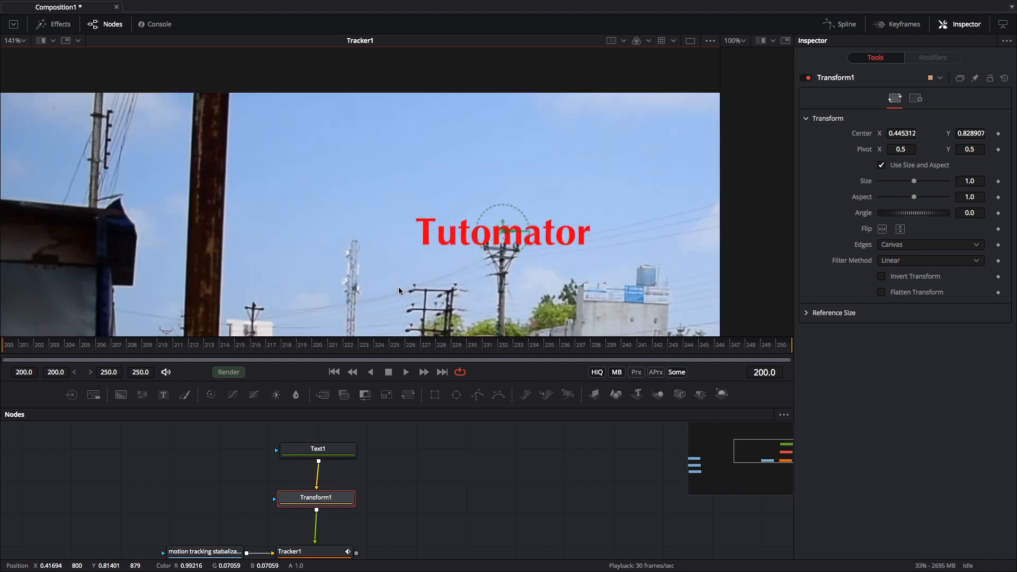
# Enlarge the text on Text1 slightly to a size of about 0.0433
pyautogui.click(326, 456)
pyautogui.scroll(2, 488, 233)
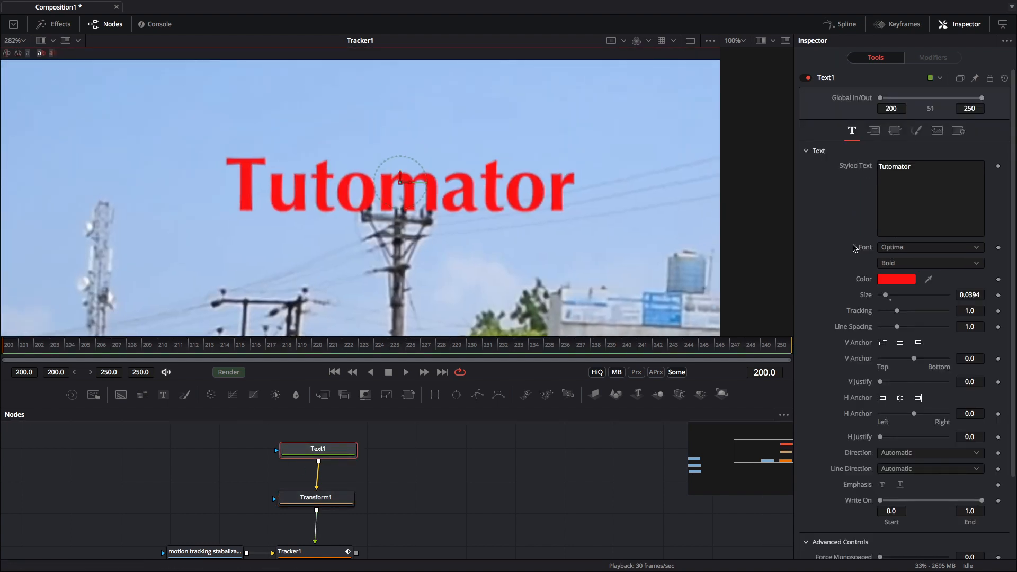
pyautogui.moveTo(891, 300); pyautogui.dragTo(892, 300)
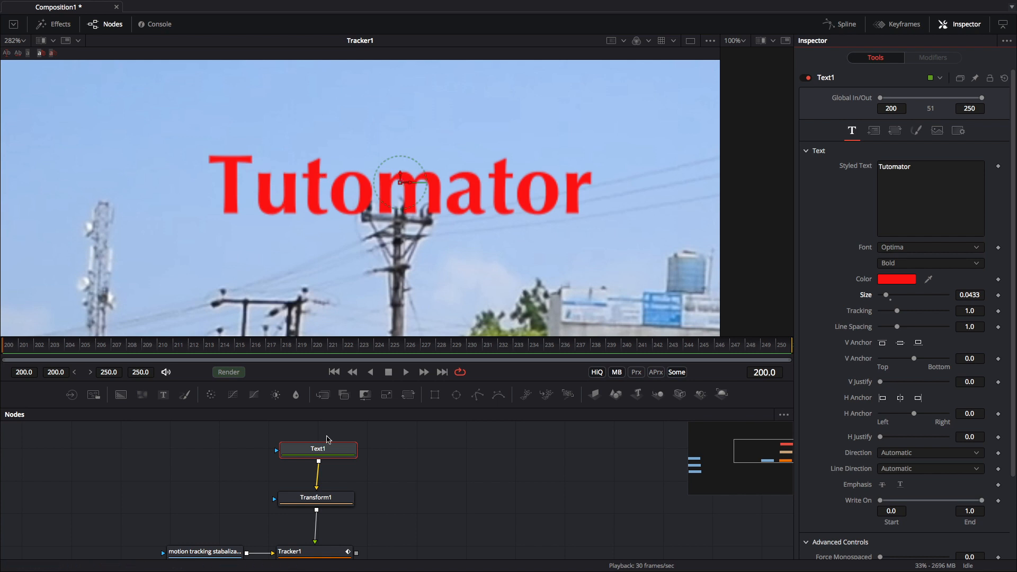
# Raise Transform1's center to about 0.445, 0.842 so the text sits just above the pole's top
pyautogui.click(316, 497)
pyautogui.moveTo(400, 175); pyautogui.dragTo(401, 154)
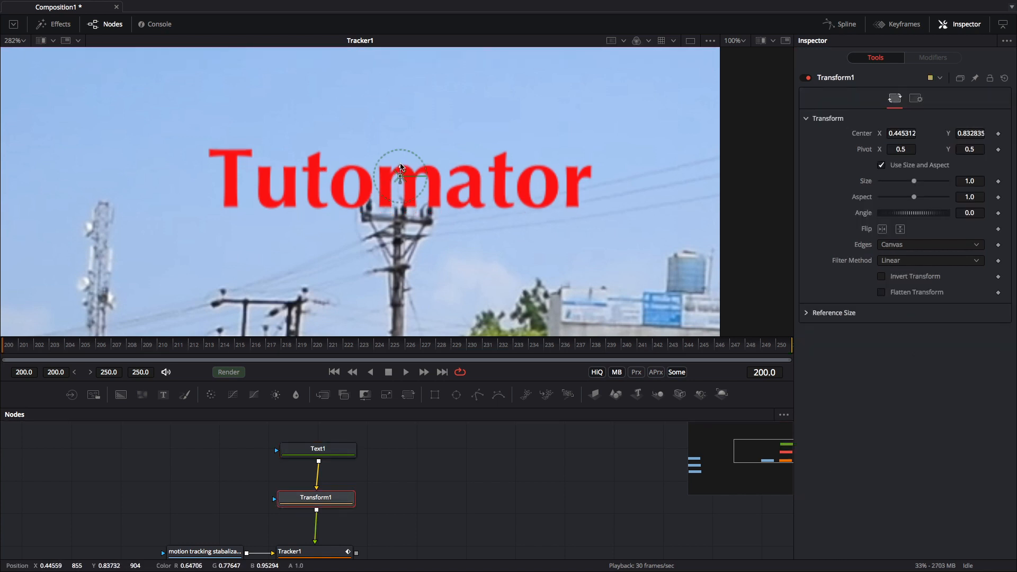
pyautogui.scroll(-5, 447, 212)
pyautogui.click(488, 488)
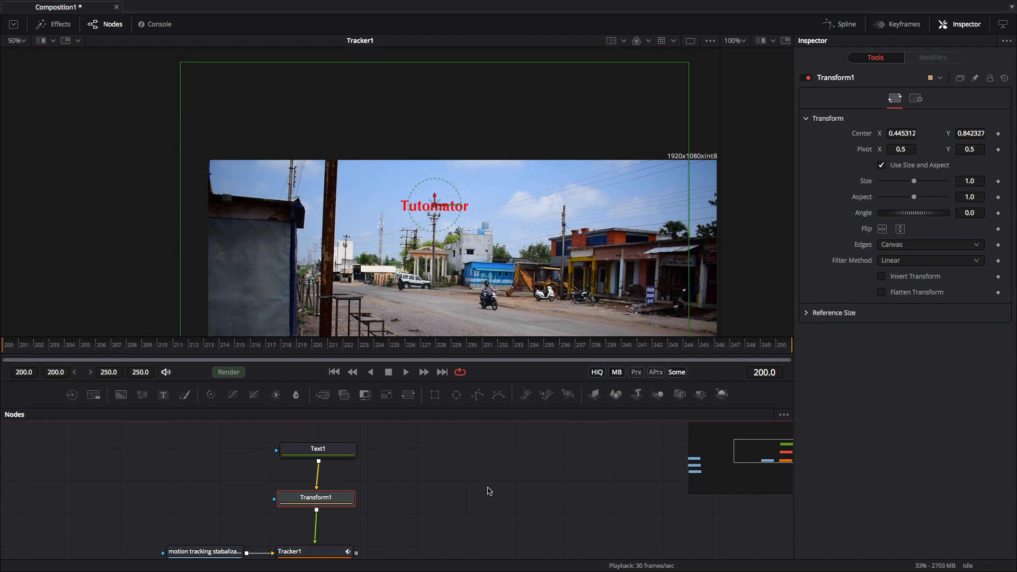
# Play the shot from frame 200, stop at frame 227, and examine how the text sticks to the pole
pyautogui.click(405, 372)
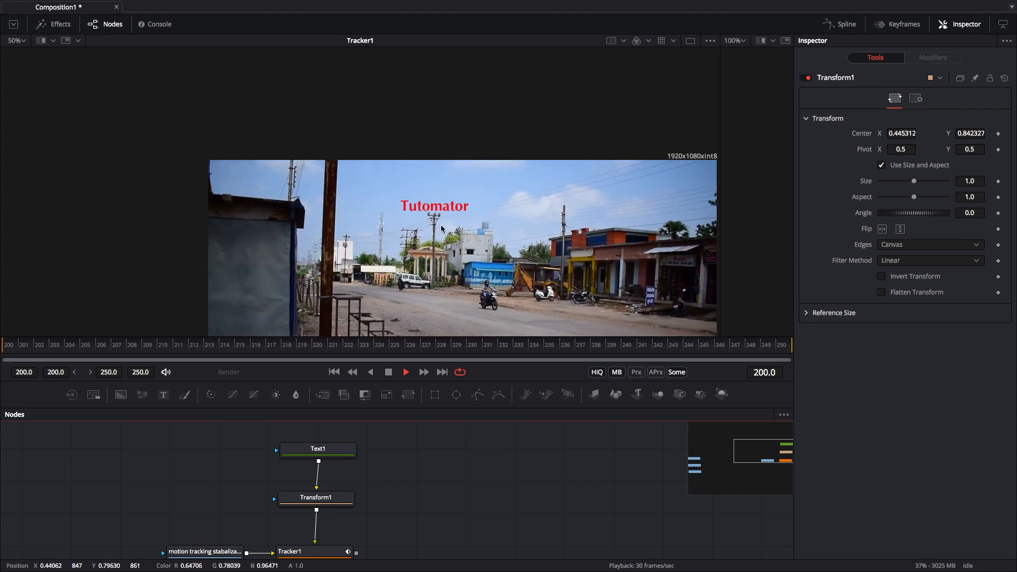
pyautogui.scroll(2, 433, 207)
pyautogui.scroll(1, 433, 206)
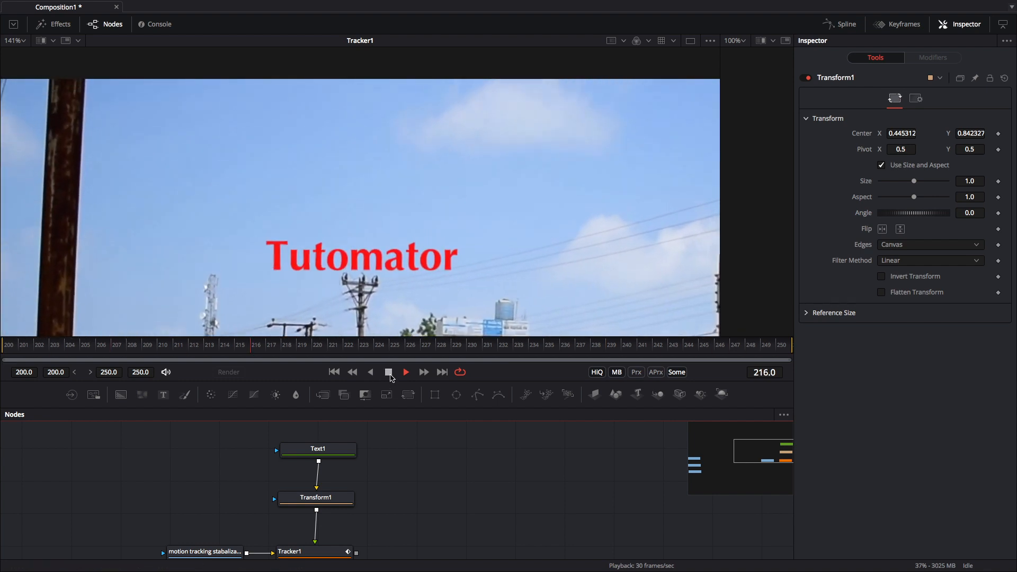
pyautogui.click(388, 372)
pyautogui.scroll(-2, 418, 254)
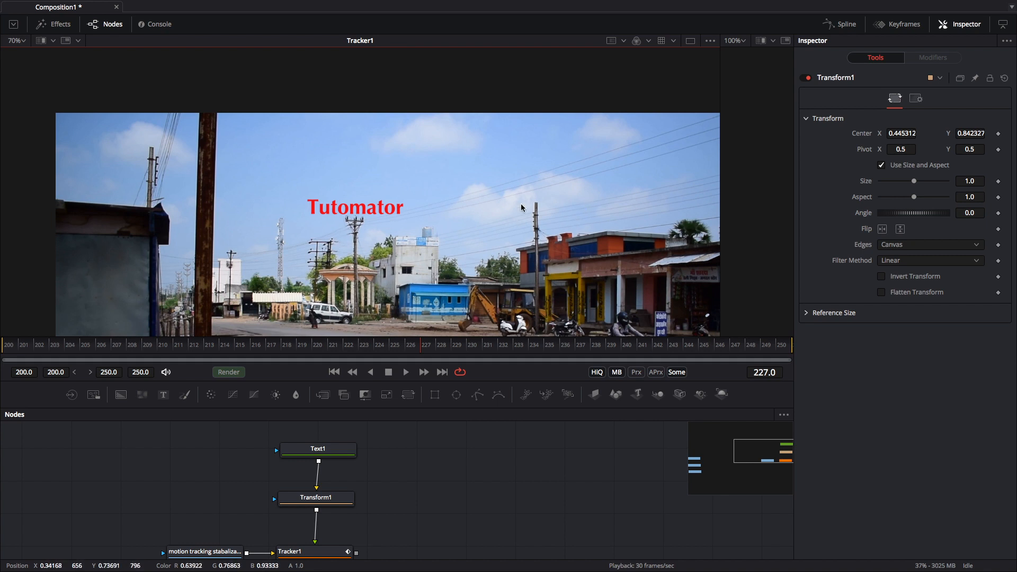
pyautogui.scroll(-2, 424, 230)
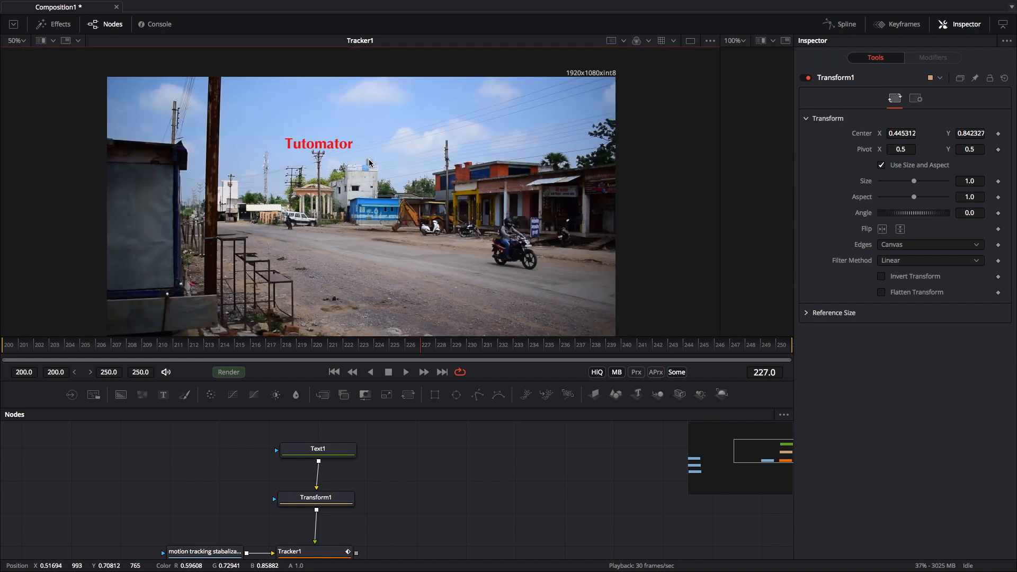
pyautogui.scroll(3, 369, 163)
pyautogui.moveTo(364, 162); pyautogui.dragTo(409, 181)
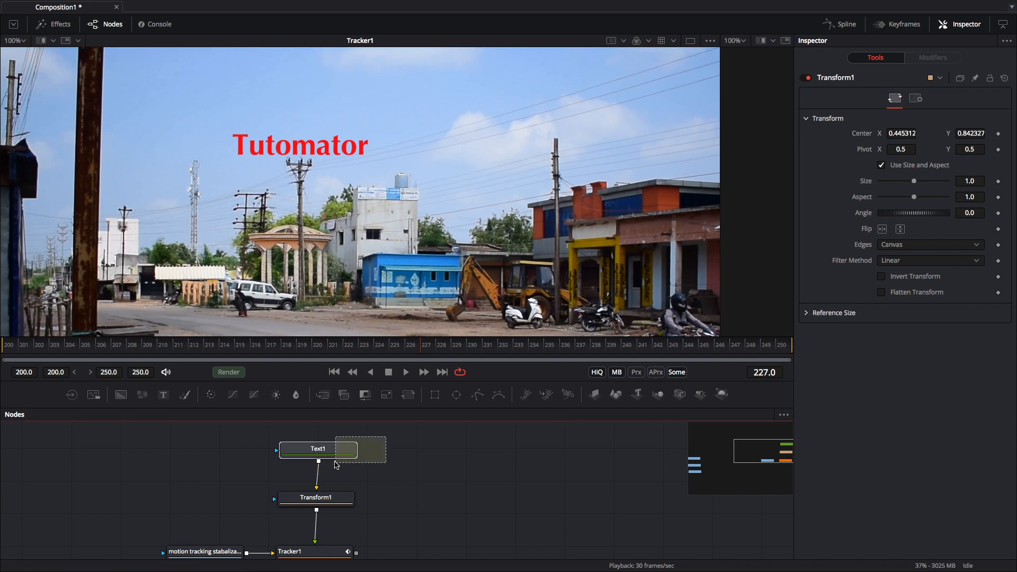
# Group Text1 and Transform1 closer above Tracker1, and move the three nodes up away from the clip node
pyautogui.moveTo(341, 454); pyautogui.dragTo(337, 464)
pyautogui.keyDown('ctrl'); pyautogui.click(318, 501); pyautogui.keyUp('ctrl')
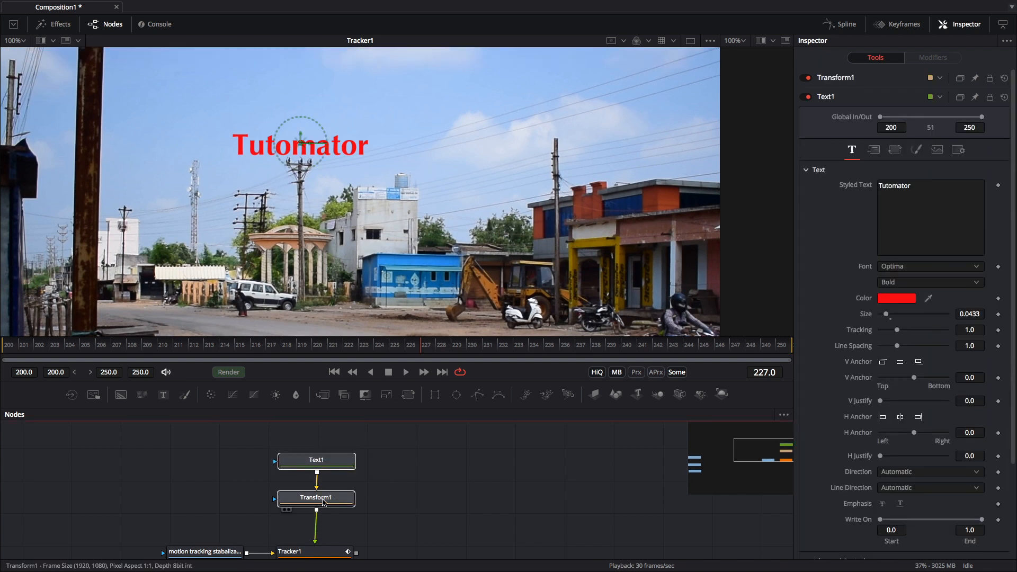
pyautogui.moveTo(332, 505); pyautogui.dragTo(331, 510)
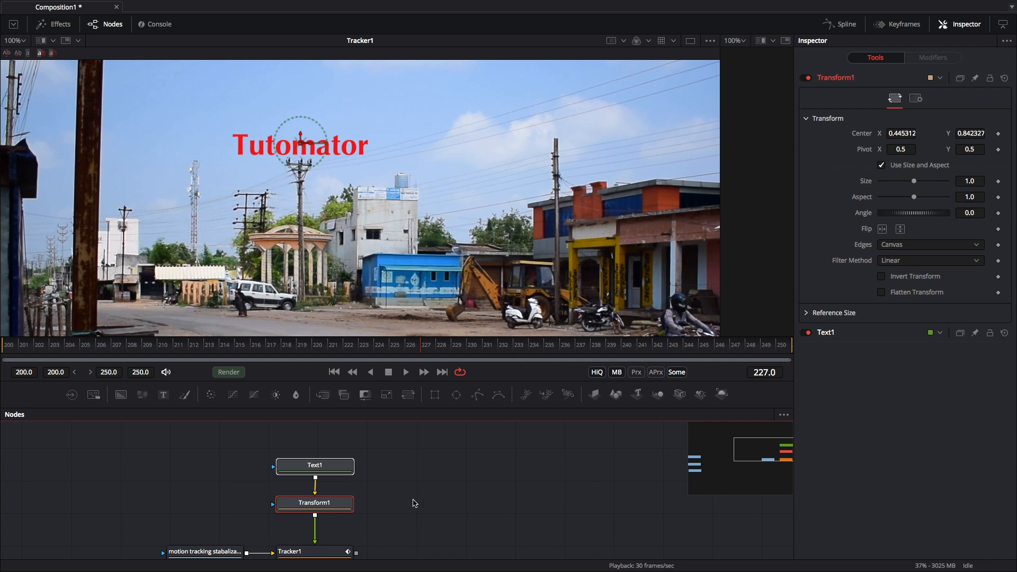
pyautogui.moveTo(414, 503); pyautogui.dragTo(420, 482)
pyautogui.scroll(1, 420, 458)
pyautogui.moveTo(425, 434); pyautogui.dragTo(356, 541)
pyautogui.moveTo(359, 528); pyautogui.dragTo(372, 481)
pyautogui.click(449, 485)
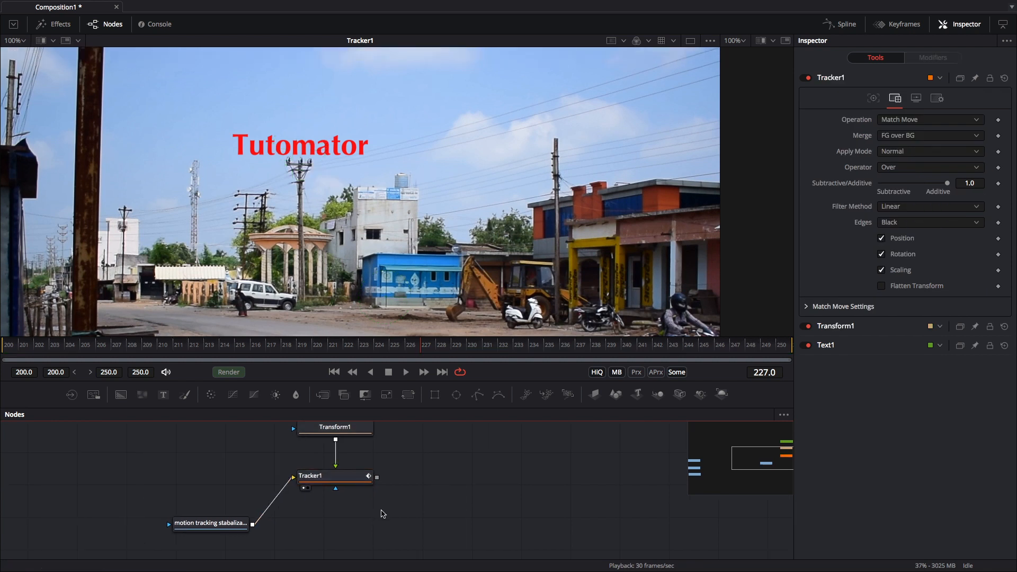
# Add a second Tracker node below Tracker1, connect the street clip to its input and show it in the viewer
pyautogui.hotkey('shift', 'space')
pyautogui.write('track')
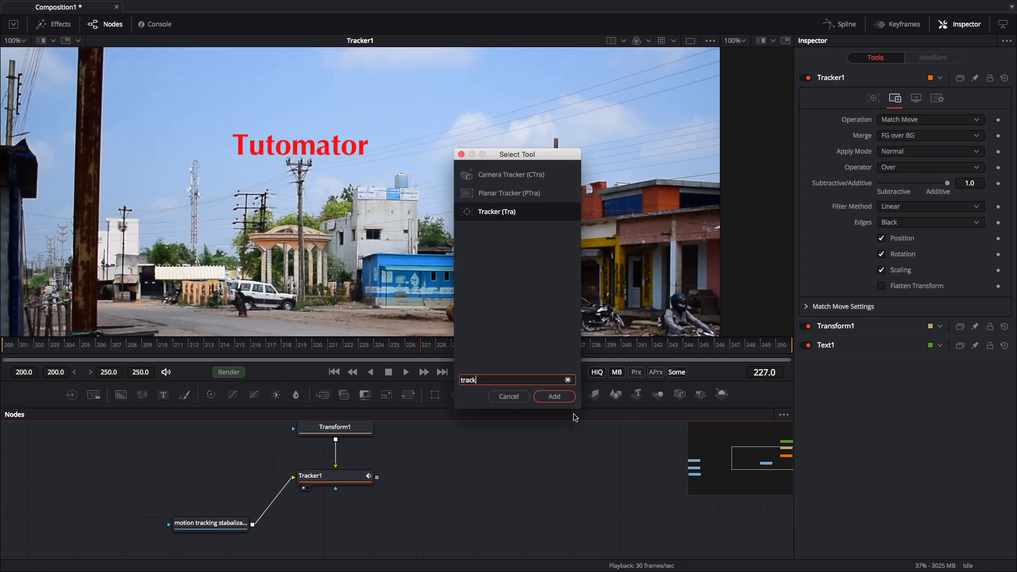
pyautogui.click(556, 398)
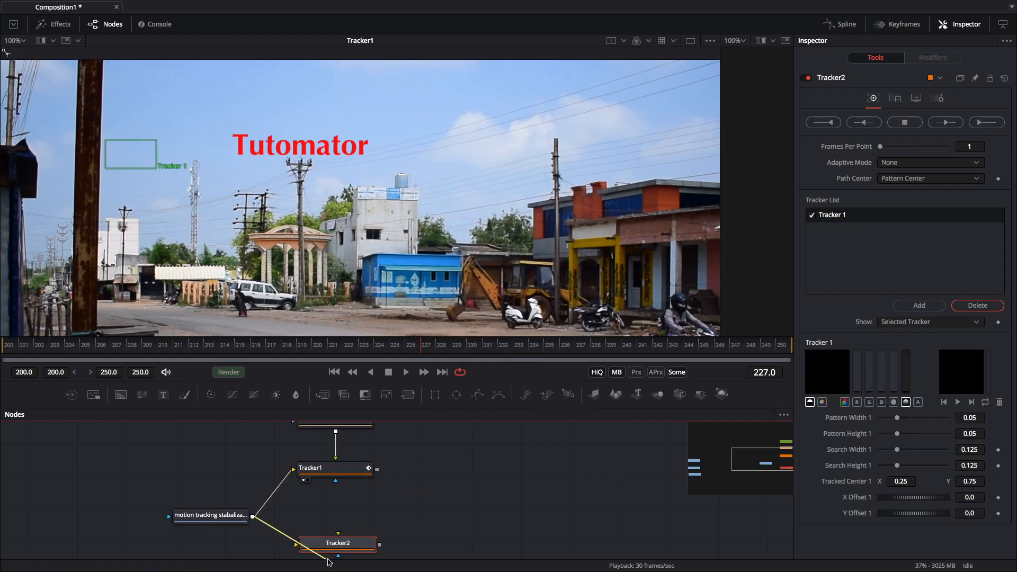
pyautogui.moveTo(253, 513); pyautogui.dragTo(329, 543)
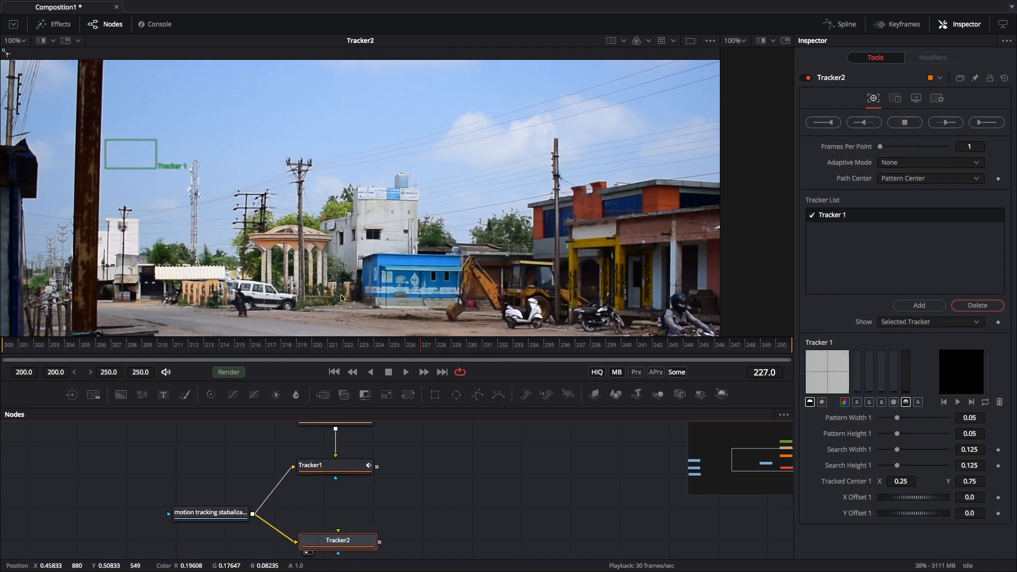
# Narrow Tracker 1's pattern width to about 0.033 and add a second tracking point to the Tracker2 node
pyautogui.scroll(1, 413, 225)
pyautogui.moveTo(191, 185)
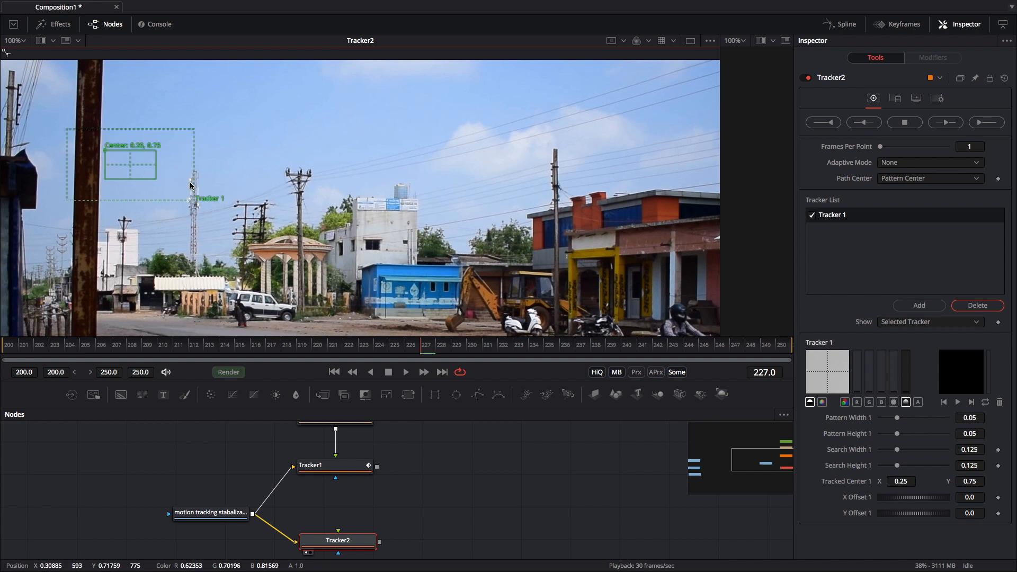
pyautogui.moveTo(292, 161); pyautogui.dragTo(316, 161)
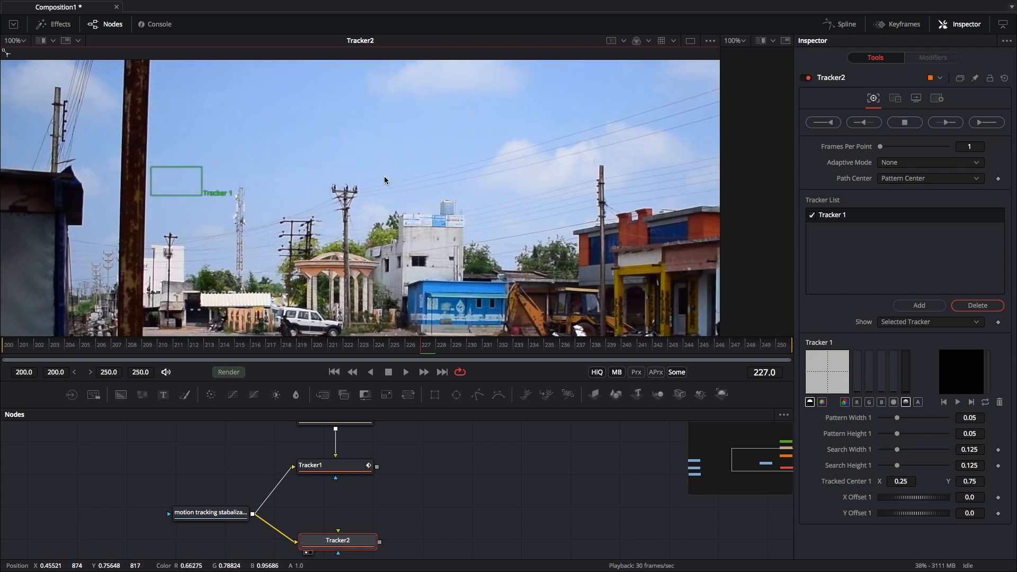
pyautogui.moveTo(191, 181)
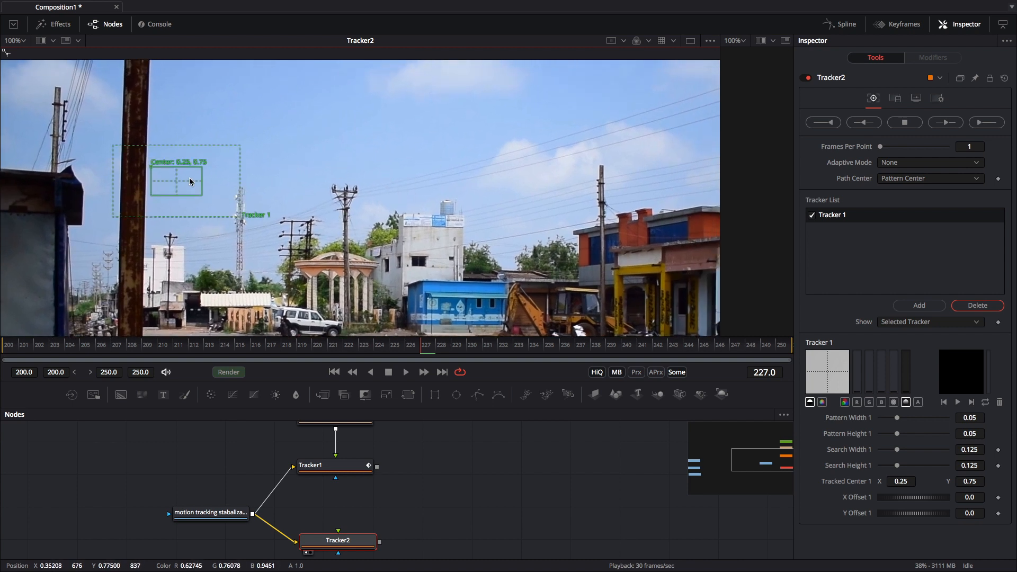
pyautogui.moveTo(151, 171); pyautogui.dragTo(159, 227)
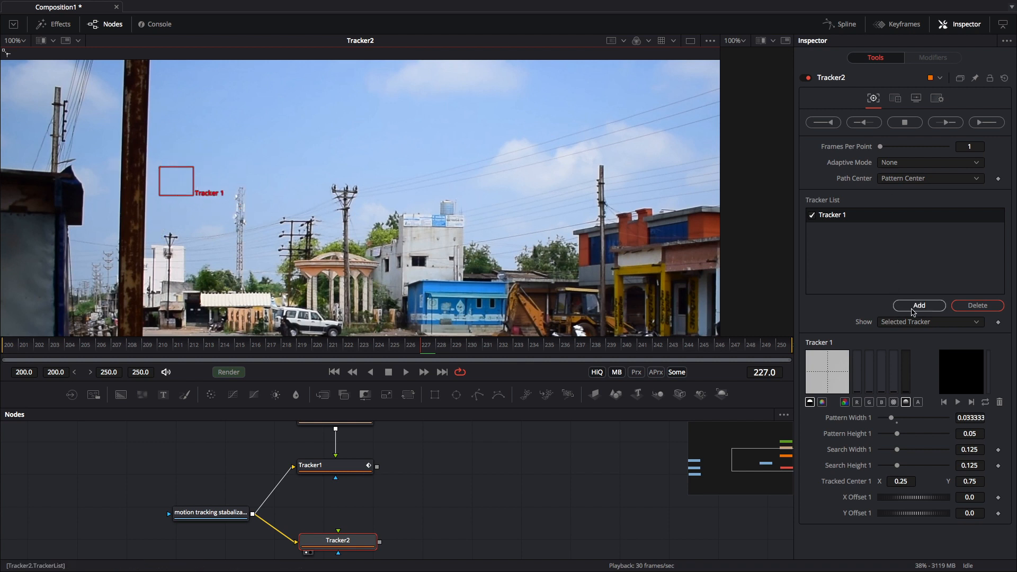
pyautogui.click(912, 306)
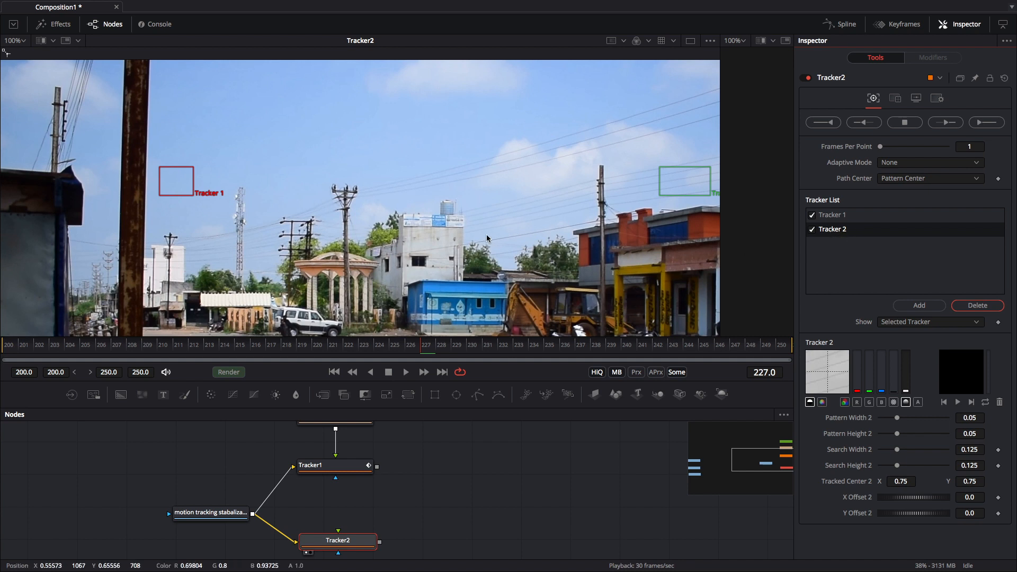
# Place Tracker 1 on the small distant pole with a pattern of about 0.024 by 0.037 and a search area of about 0.061 by 0.107
pyautogui.moveTo(410, 210); pyautogui.dragTo(359, 212)
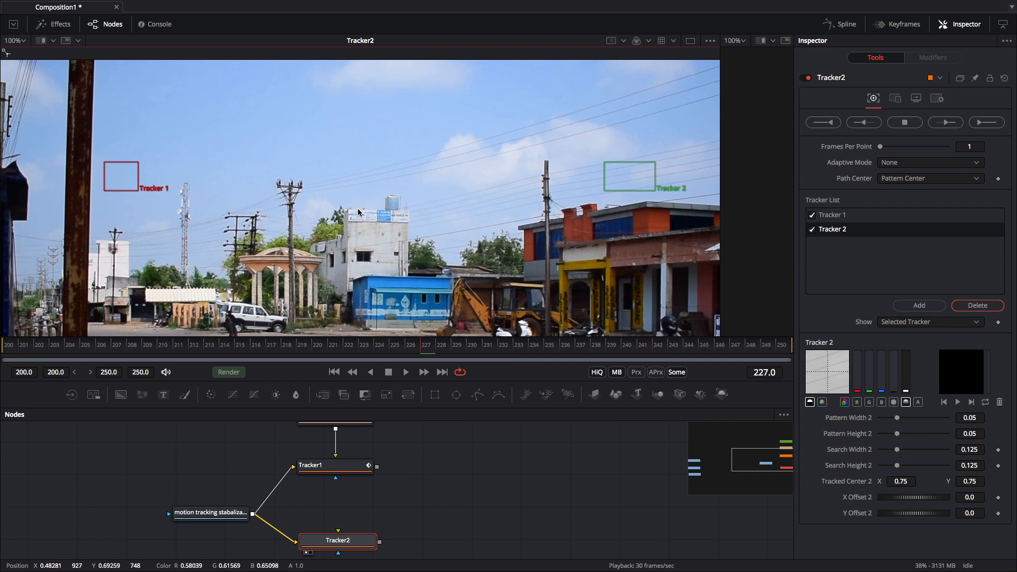
pyautogui.hscroll(-6, 358, 210)
pyautogui.moveTo(269, 156); pyautogui.dragTo(290, 216)
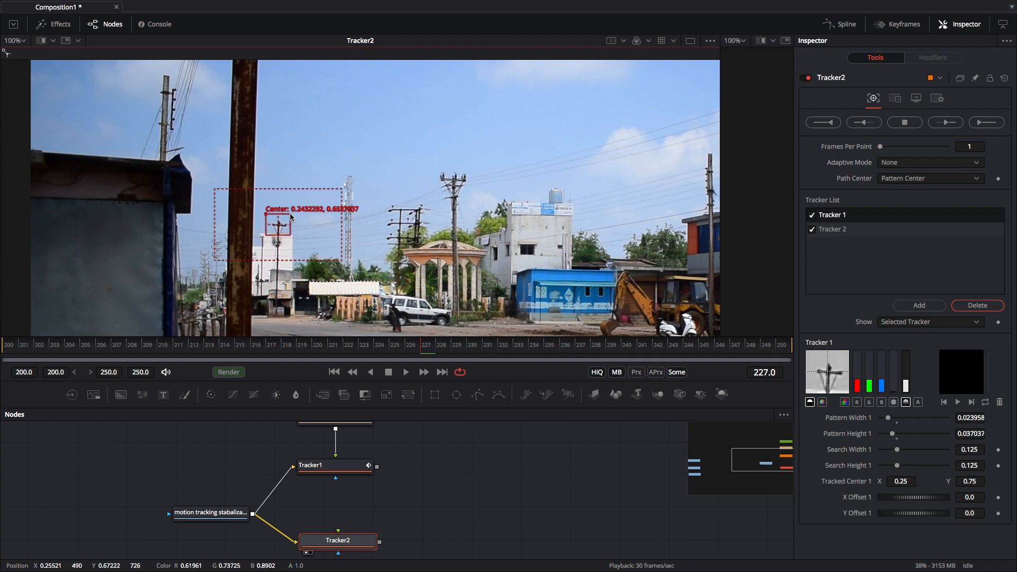
pyautogui.moveTo(340, 190); pyautogui.dragTo(309, 195)
# Place Tracker 2 over the tall pole's top at about 0.416, 0.733 with a pattern of about 0.032 by 0.056
pyautogui.moveTo(585, 191); pyautogui.dragTo(470, 209)
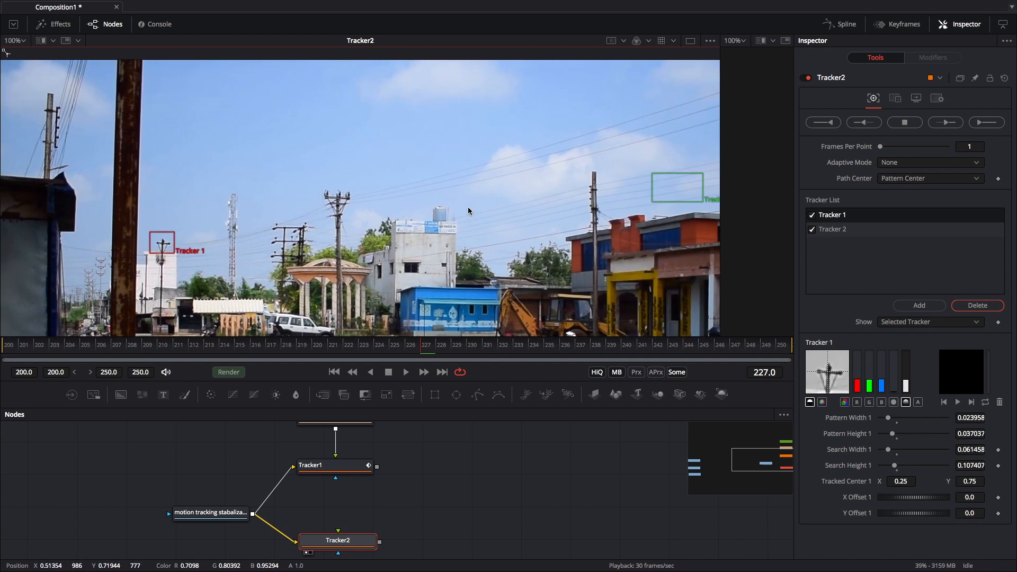
pyautogui.moveTo(651, 174); pyautogui.dragTo(568, 190)
pyautogui.press('super+z')
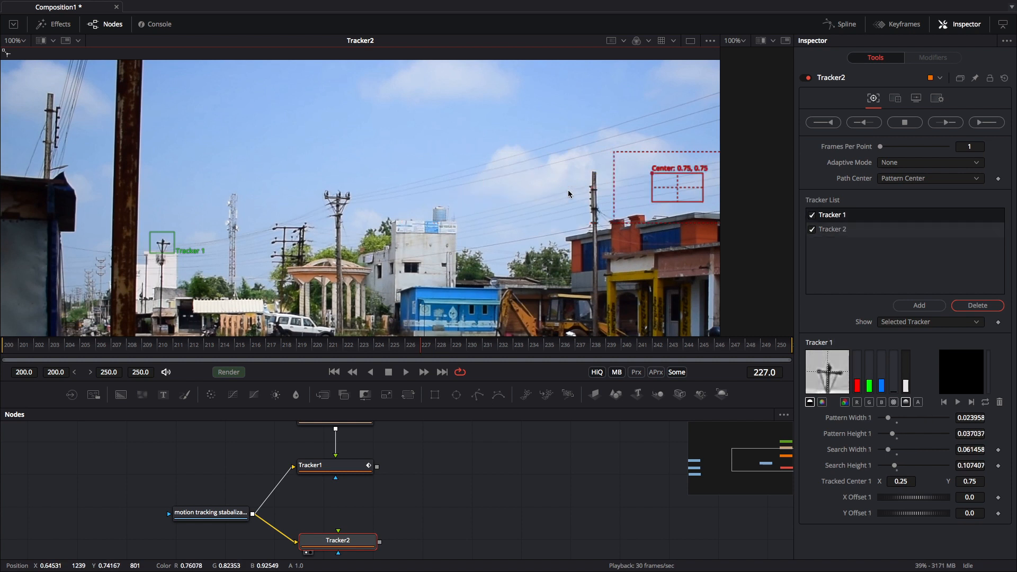
pyautogui.moveTo(682, 177); pyautogui.dragTo(354, 184)
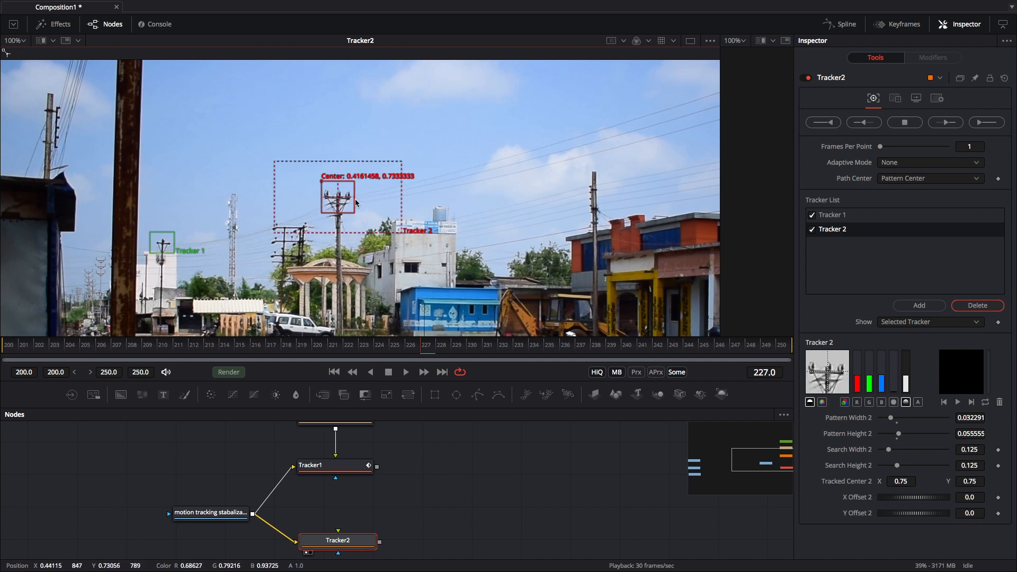
# Move Tracker 1 onto the double pole beside the tall pole, about 0.356, 0.683, and Tracker 2 onto the white building
pyautogui.moveTo(151, 234); pyautogui.dragTo(267, 217)
pyautogui.moveTo(319, 188); pyautogui.dragTo(421, 234)
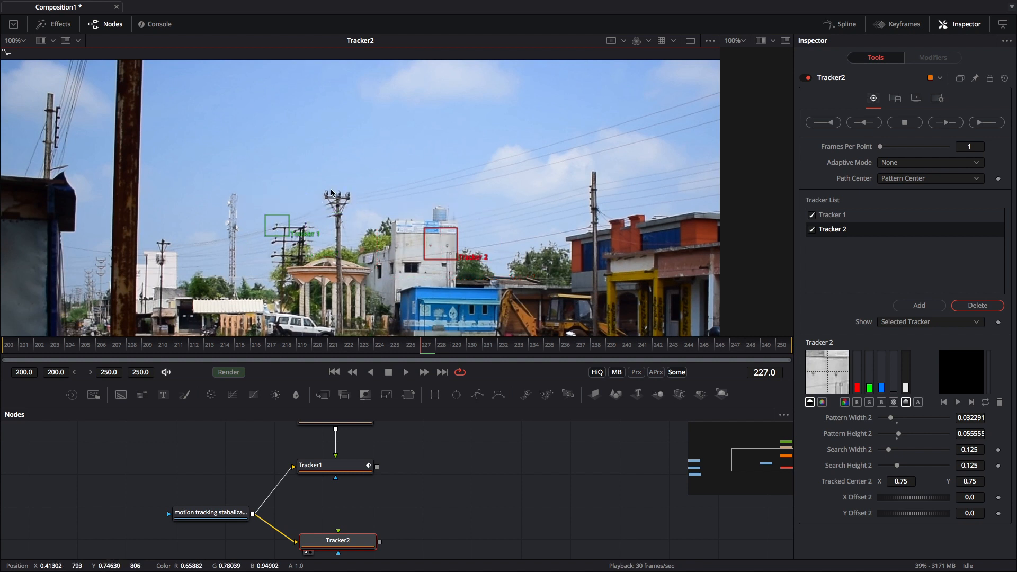
pyautogui.scroll(6, 274, 214)
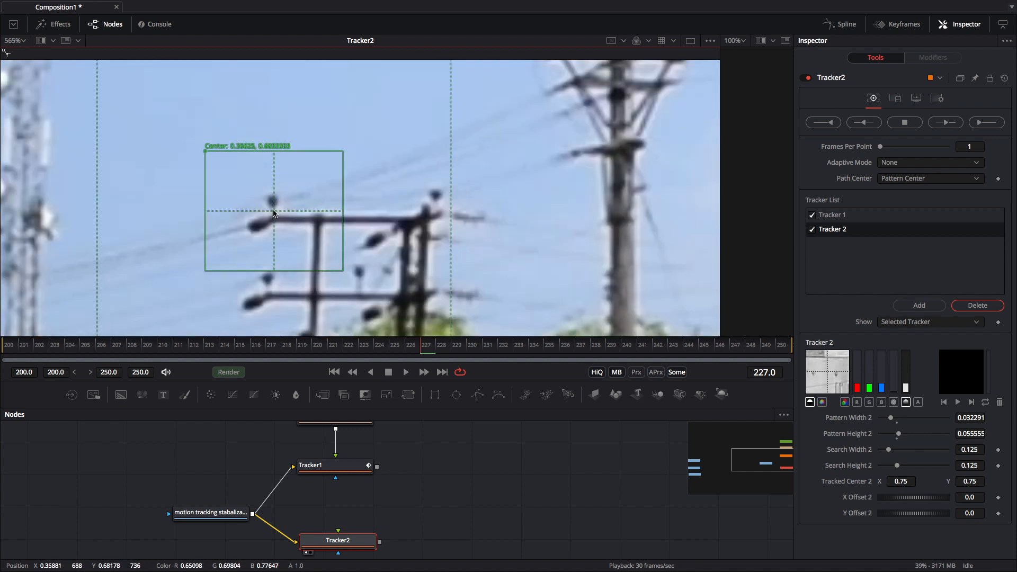
pyautogui.moveTo(206, 152); pyautogui.dragTo(205, 157)
# Fit Tracker 2 to the building's wall marks at about 0.517, 0.652 with pattern 0.030 by 0.032 and search area 0.056 by 0.091
pyautogui.moveTo(552, 166); pyautogui.dragTo(113, 145)
pyautogui.moveTo(699, 207); pyautogui.dragTo(334, 168)
pyautogui.moveTo(516, 168); pyautogui.dragTo(510, 207)
pyautogui.scroll(-5, 481, 199)
pyautogui.moveTo(565, 162); pyautogui.dragTo(495, 176)
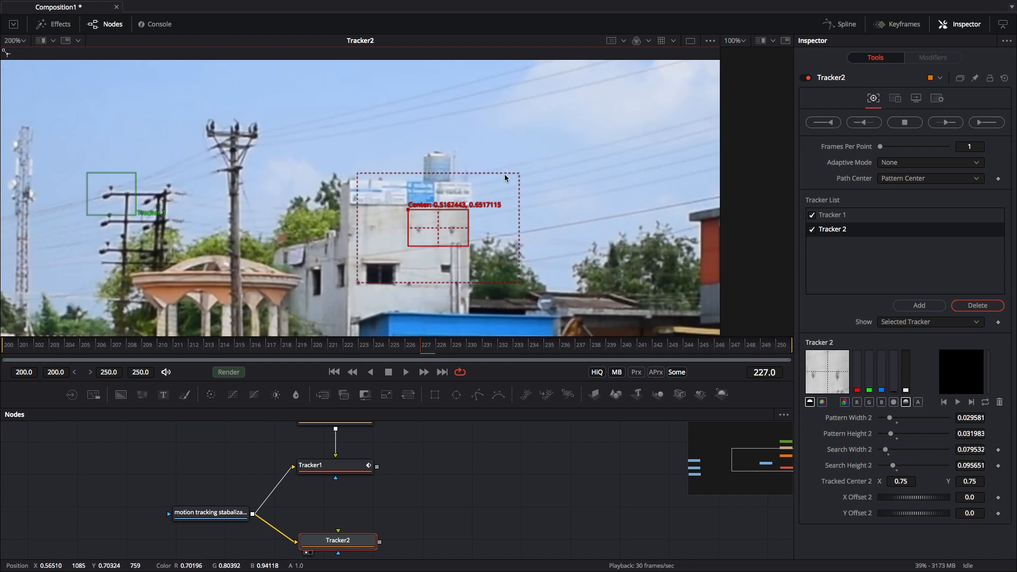
pyautogui.moveTo(256, 179); pyautogui.dragTo(403, 194)
pyautogui.scroll(-2, 403, 193)
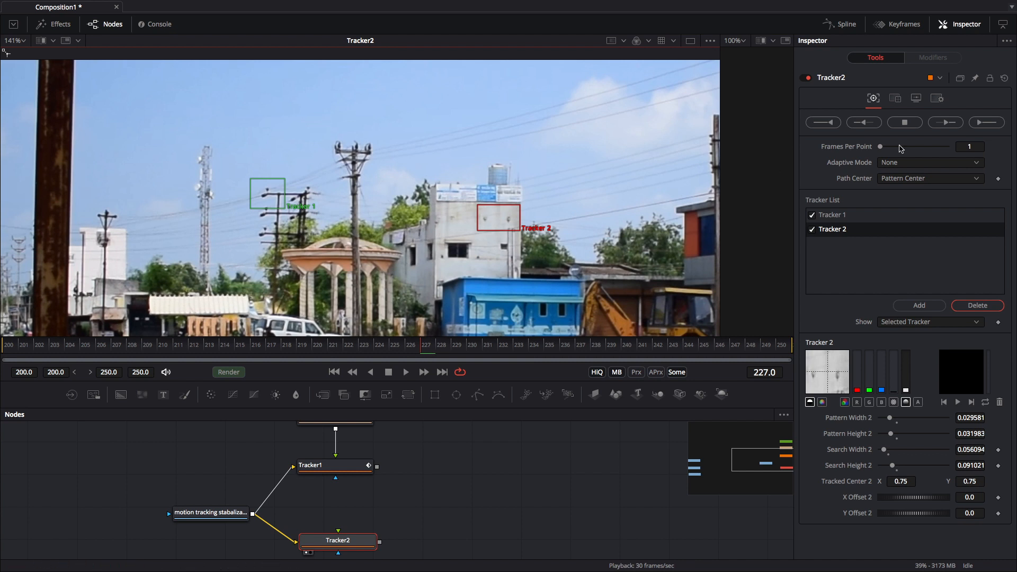
# Track both points forward from frame 227 to the end of the shot, and return to frame 227
pyautogui.click(948, 122)
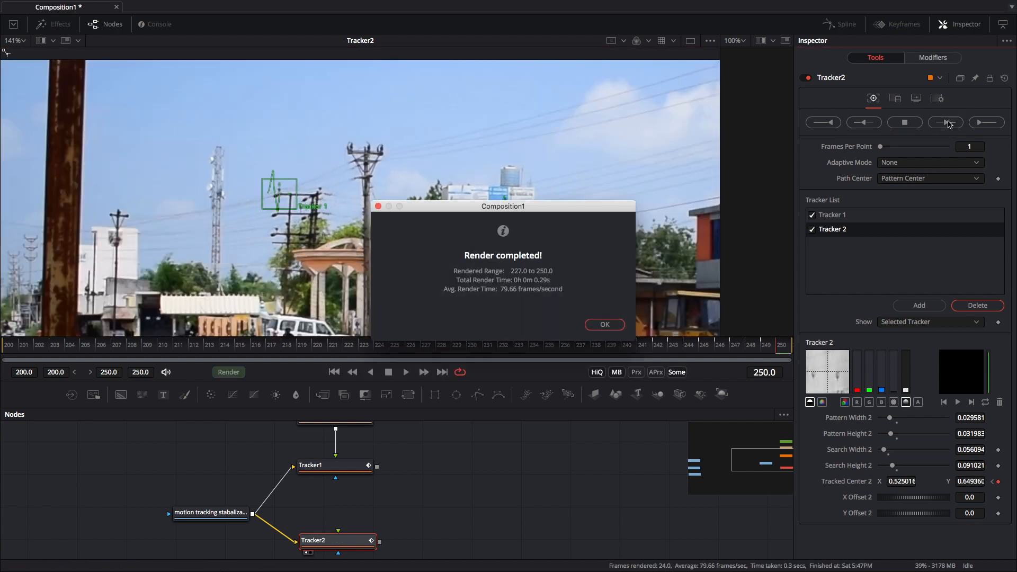
pyautogui.click(604, 324)
pyautogui.click(427, 345)
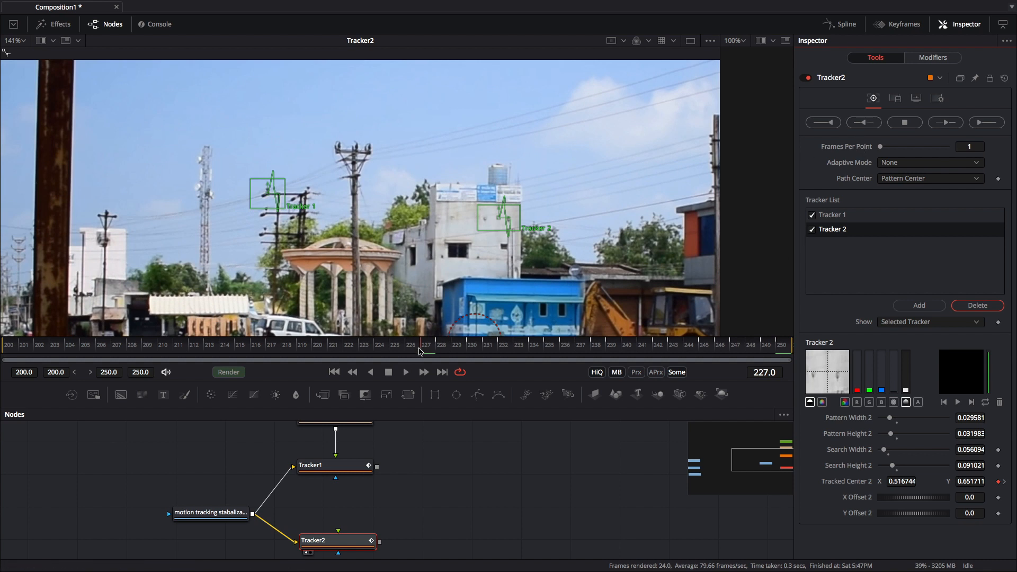
# Track both points in reverse from frame 227 to the start of the shot, scrub through the paths, and return to frame 200
pyautogui.click(863, 123)
pyautogui.click(616, 326)
pyautogui.moveTo(135, 348); pyautogui.dragTo(8, 347)
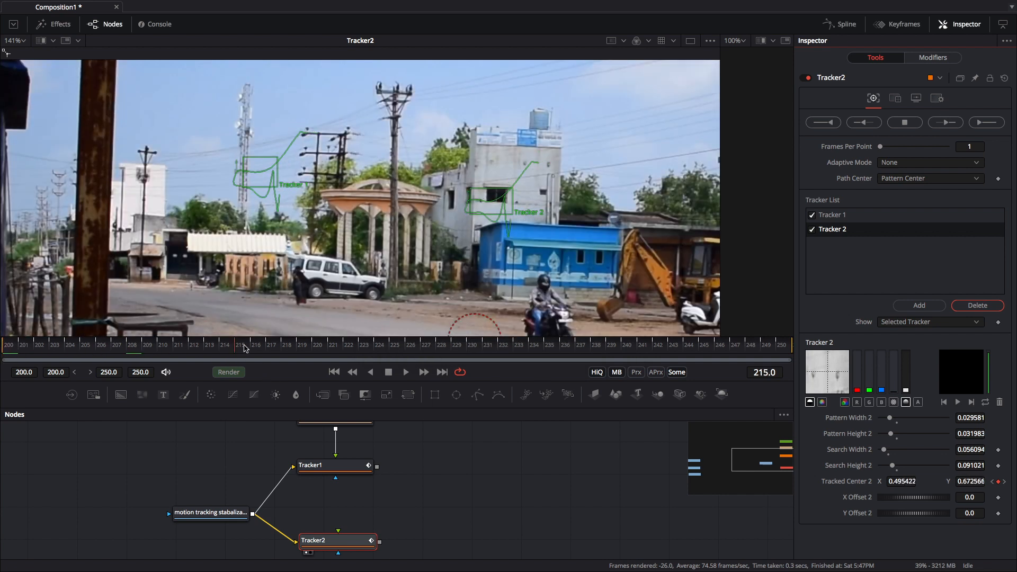
pyautogui.moveTo(244, 348); pyautogui.dragTo(451, 343)
pyautogui.moveTo(687, 340); pyautogui.dragTo(1, 353)
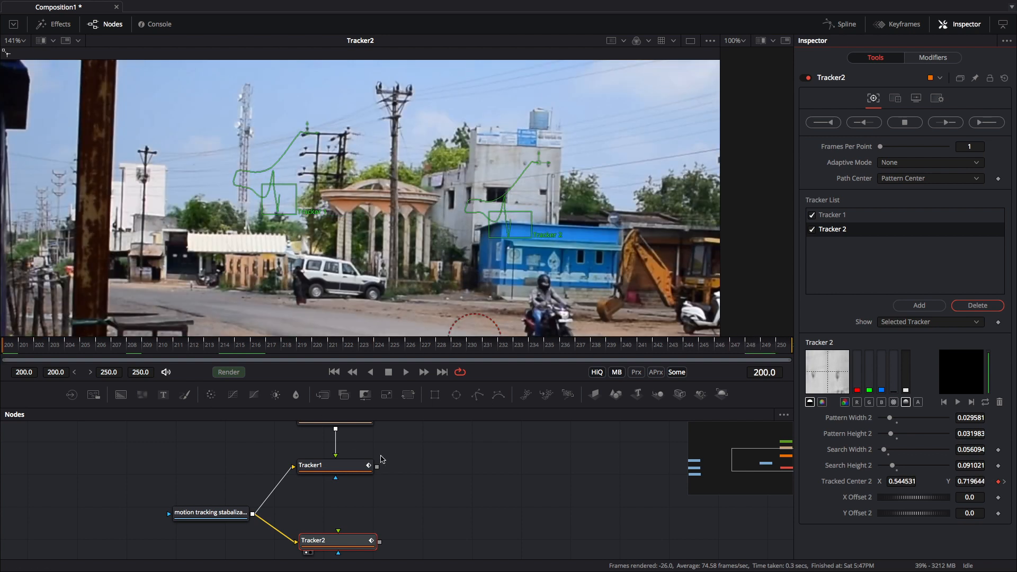
# Arrange Text1 and Transform1 beside the trackers, and connect Transform1's output to Tracker2's foreground as well
pyautogui.hscroll(3, 381, 459)
pyautogui.scroll(3, 351, 453)
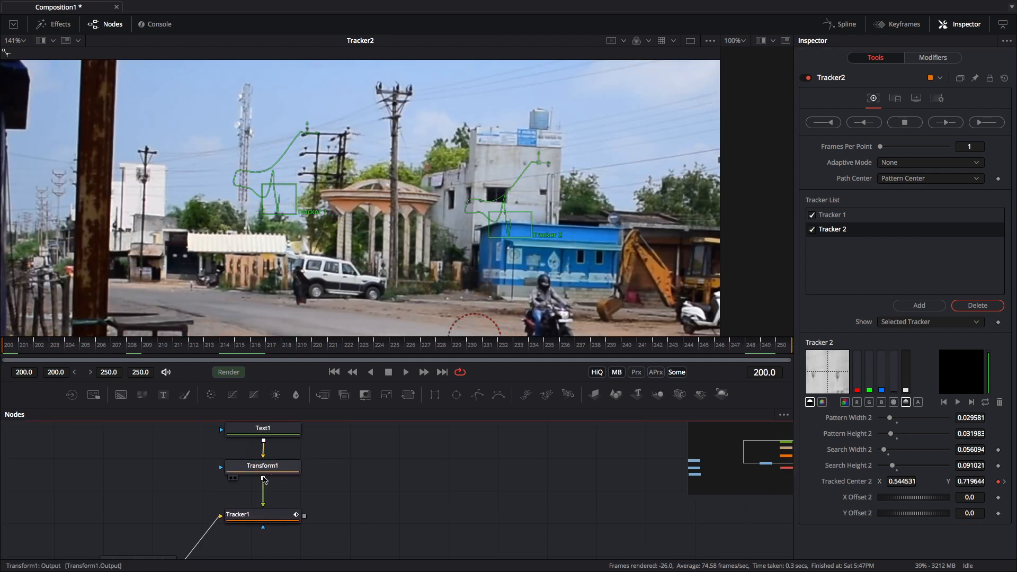
pyautogui.scroll(2, 336, 466)
pyautogui.moveTo(345, 437); pyautogui.dragTo(275, 489)
pyautogui.moveTo(289, 485); pyautogui.dragTo(462, 503)
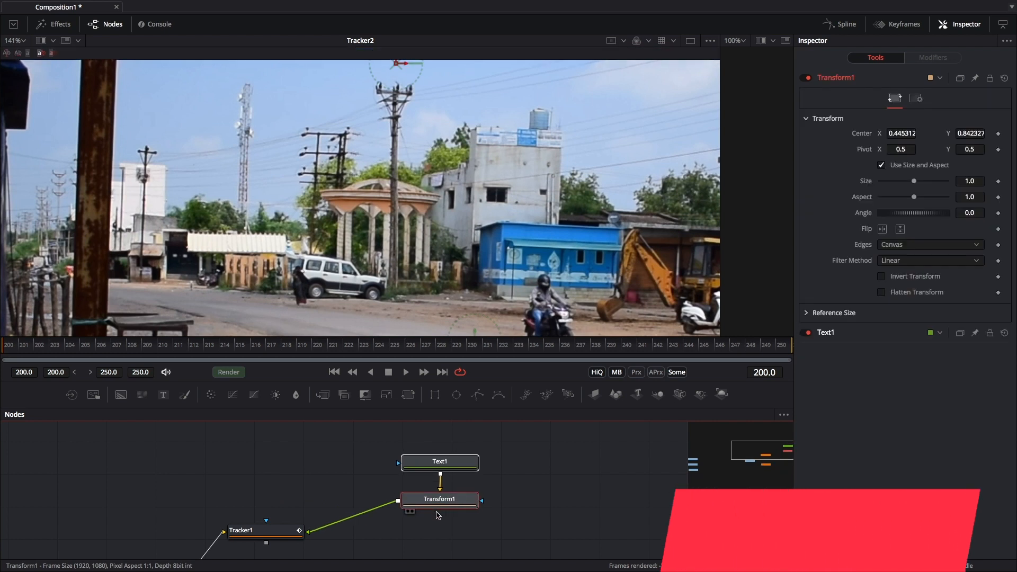
pyautogui.scroll(-3, 438, 511)
pyautogui.moveTo(408, 448); pyautogui.dragTo(272, 552)
pyautogui.scroll(-2, 370, 522)
pyautogui.hscroll(-2, 370, 522)
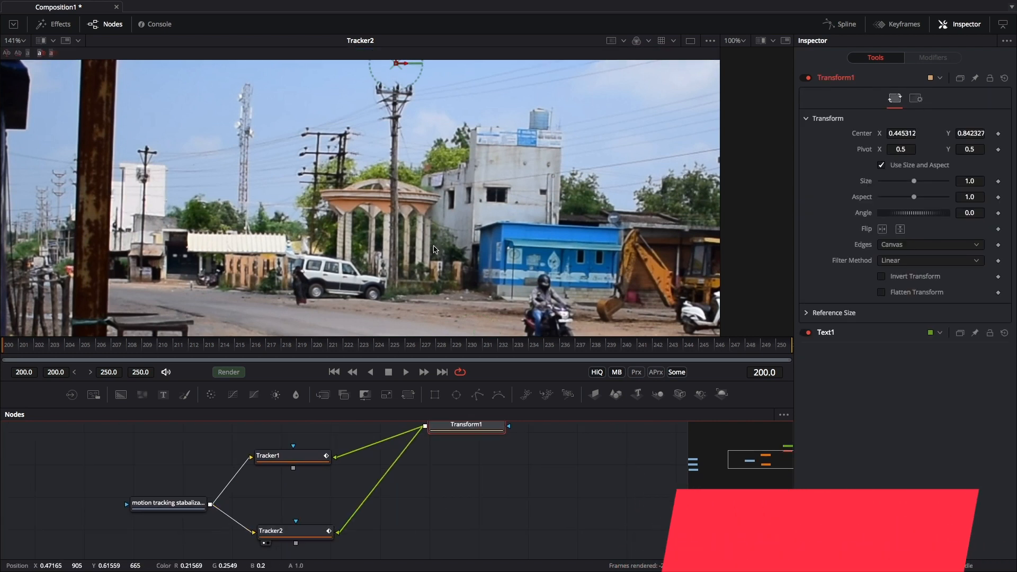
# Set Tracker2's operation to Match Move
pyautogui.scroll(-5, 450, 230)
pyautogui.click(312, 532)
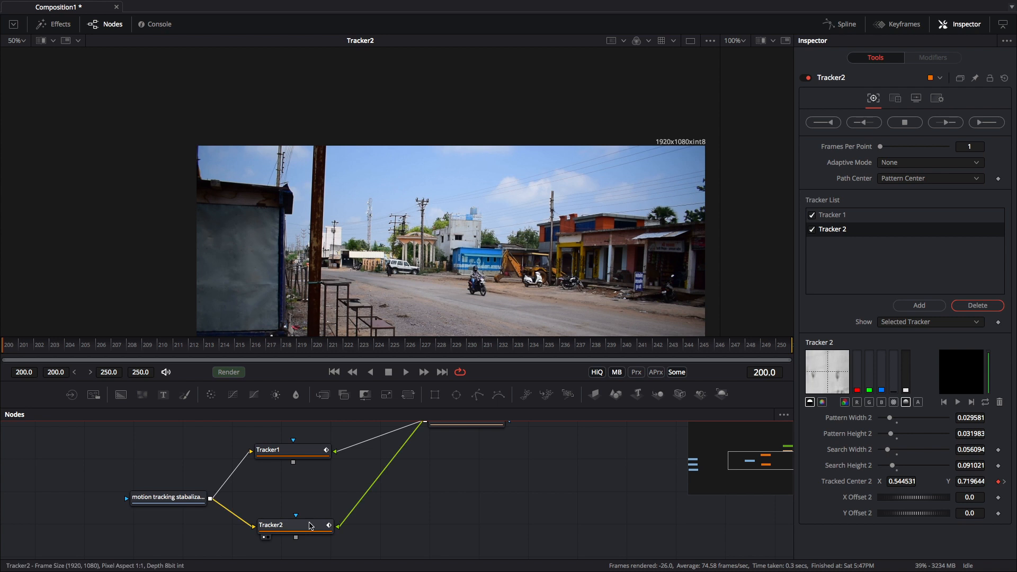
pyautogui.click(895, 101)
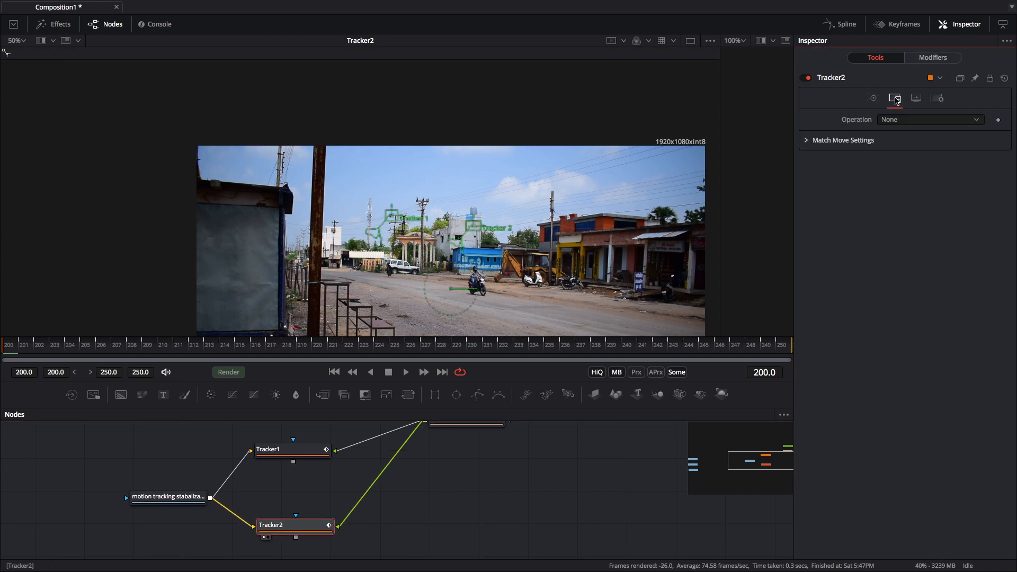
pyautogui.click(898, 121)
pyautogui.click(903, 130)
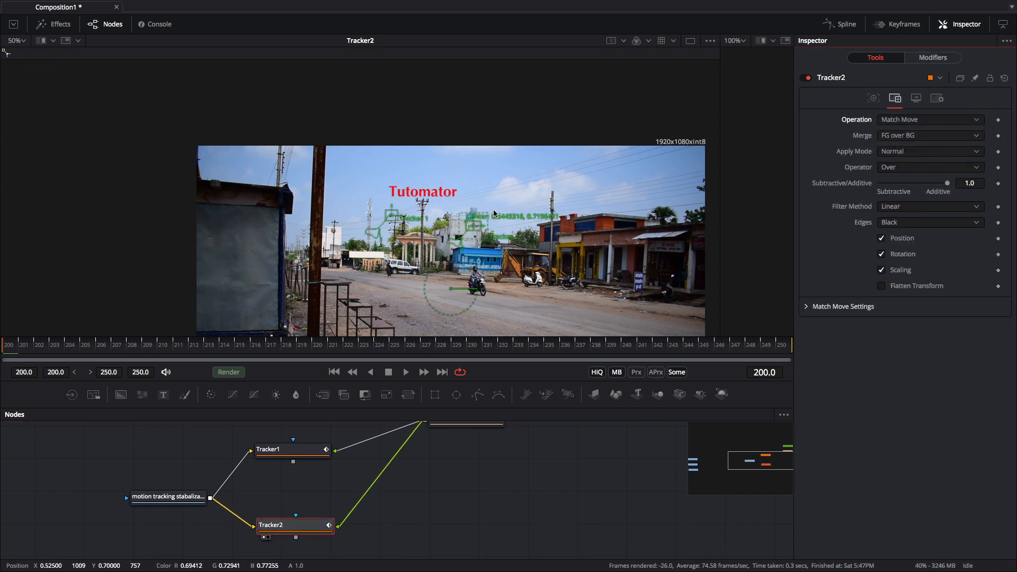
# Play the shot with Tracker2's output and examine how the title follows the tall pole
pyautogui.scroll(2, 475, 220)
pyautogui.scroll(4, 426, 216)
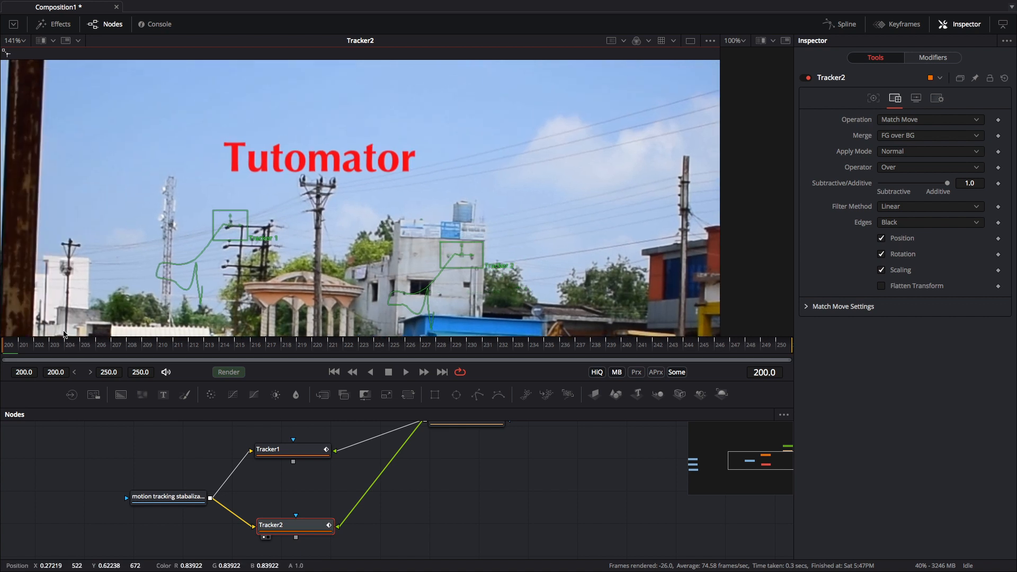
pyautogui.press('space')
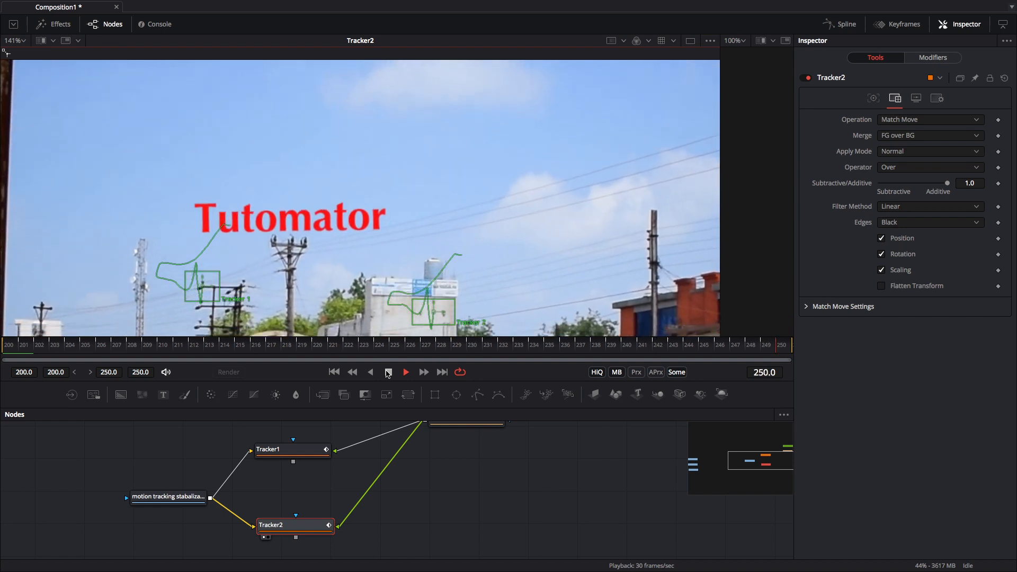
pyautogui.scroll(-8, 393, 203)
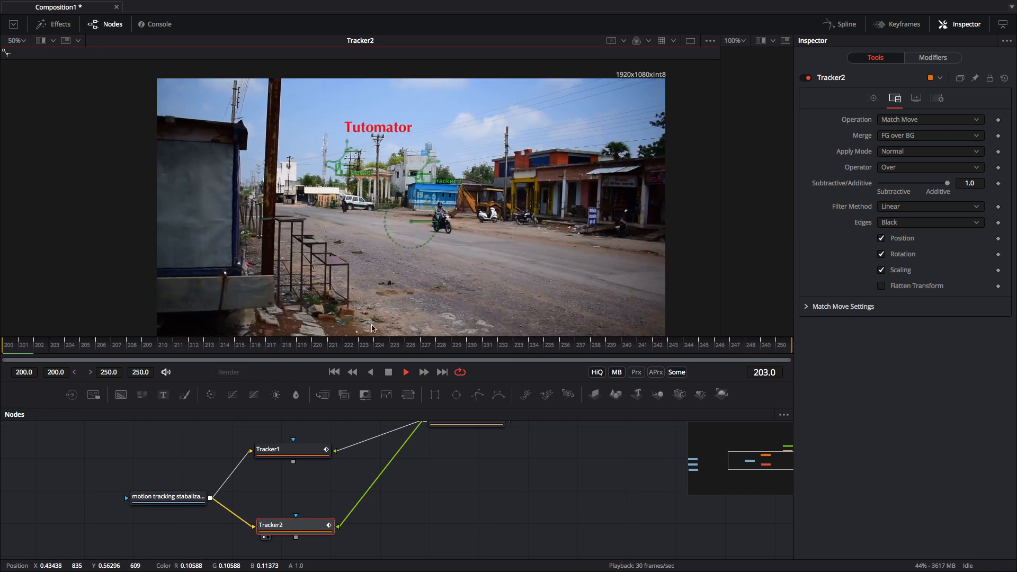
# Reposition Text1 and Transform1 nearer the two trackers, and show the original street clip in the viewer
pyautogui.scroll(3, 536, 438)
pyautogui.moveTo(536, 436); pyautogui.dragTo(437, 534)
pyautogui.scroll(-3, 437, 532)
pyautogui.hscroll(-3, 437, 532)
pyautogui.moveTo(556, 446); pyautogui.dragTo(475, 472)
pyautogui.moveTo(545, 441); pyautogui.dragTo(476, 486)
pyautogui.moveTo(468, 480); pyautogui.dragTo(475, 463)
pyautogui.moveTo(197, 503); pyautogui.dragTo(276, 216)
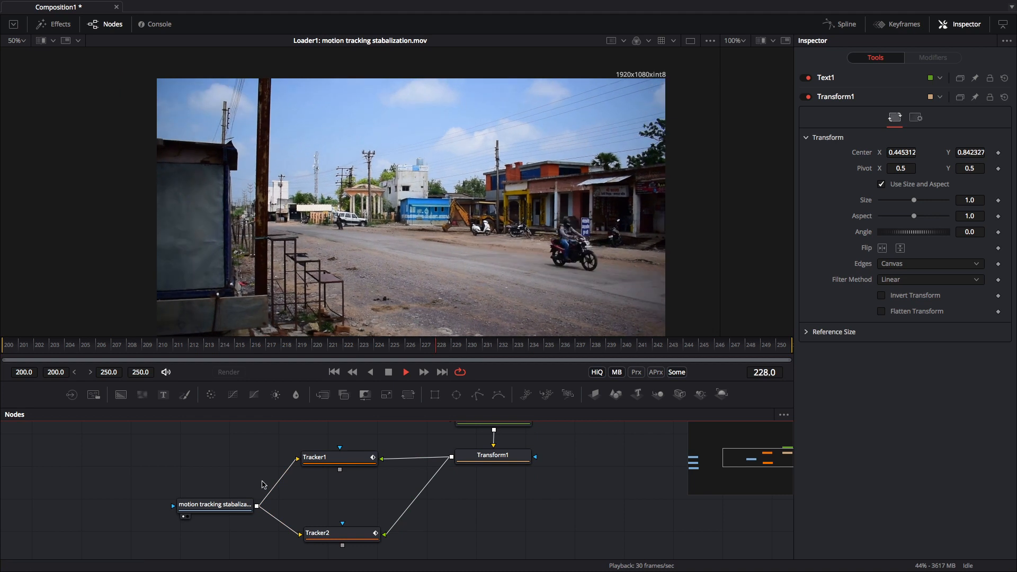
# Show Tracker1's output in the viewer, examine the title's motion during playback, and stop at frame 244
pyautogui.click(365, 458)
pyautogui.press('1')
pyautogui.scroll(2, 365, 460)
pyautogui.hscroll(2, 364, 459)
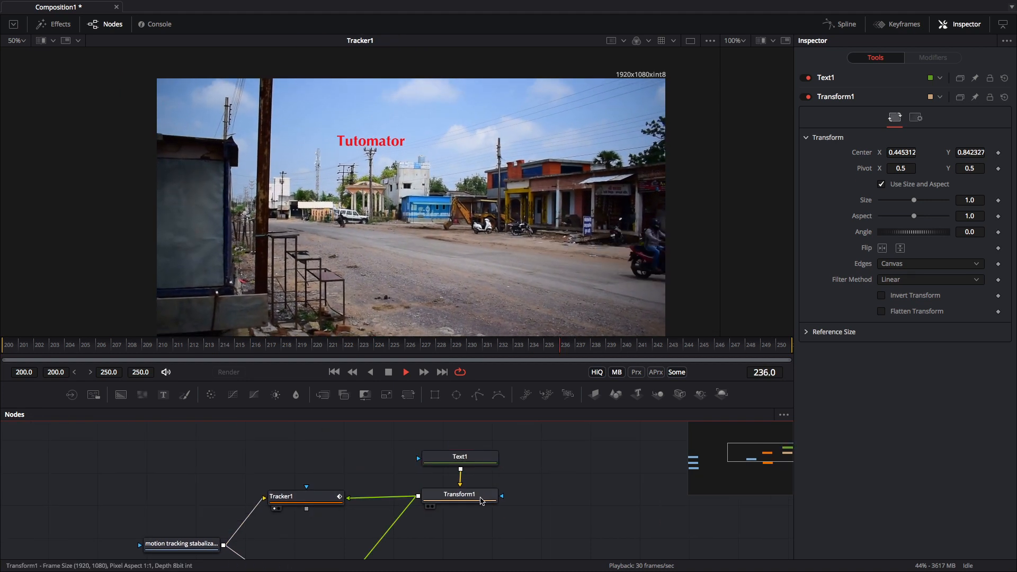
pyautogui.moveTo(481, 500); pyautogui.dragTo(516, 200)
pyautogui.moveTo(475, 466); pyautogui.dragTo(450, 311)
pyautogui.moveTo(324, 496); pyautogui.dragTo(375, 307)
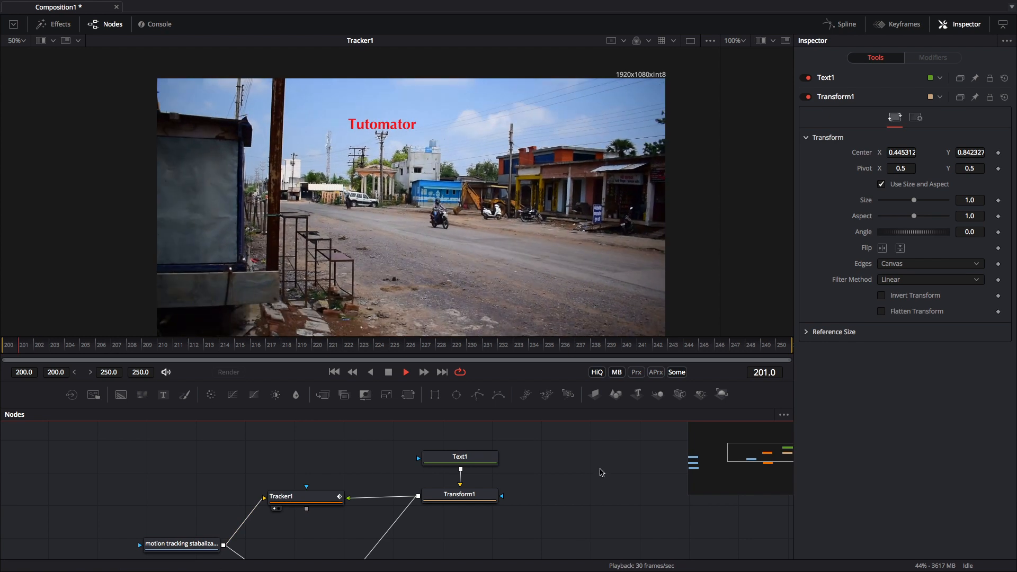
pyautogui.click(389, 372)
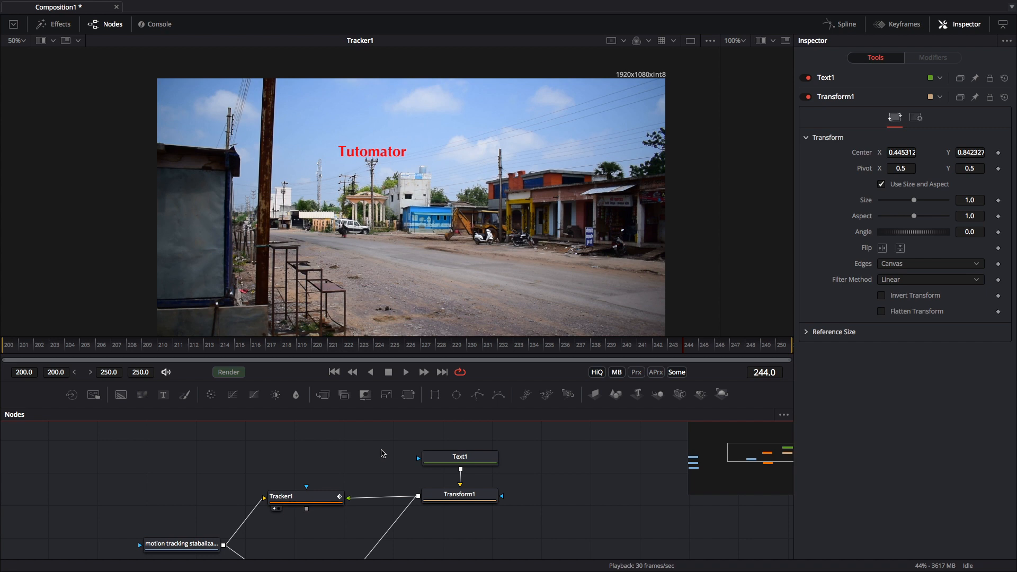
# Bring the Nuke.png loader into place above Tracker1 and show the image in the viewer
pyautogui.hscroll(-8, 266, 445)
pyautogui.moveTo(150, 506); pyautogui.dragTo(631, 456)
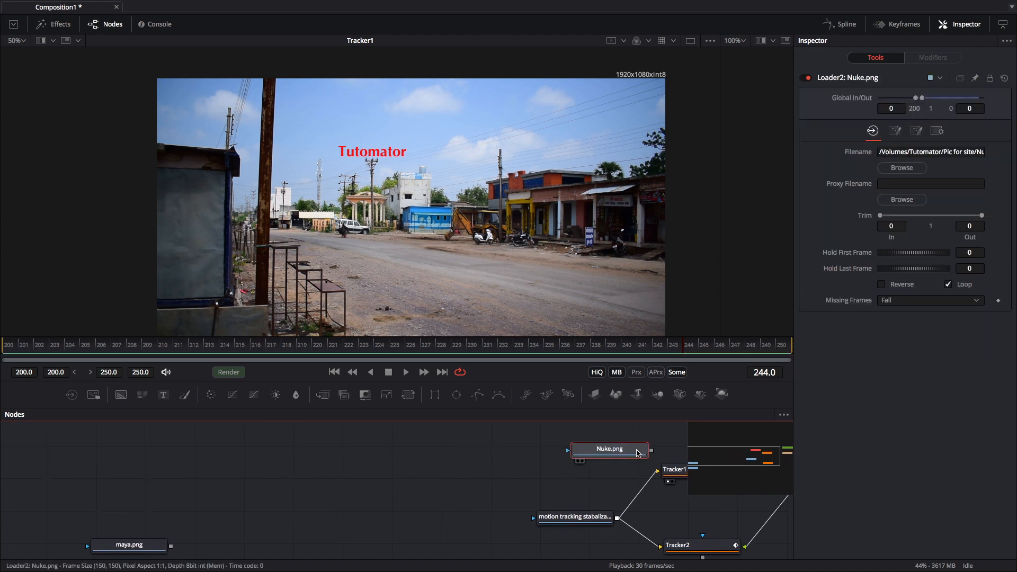
pyautogui.hscroll(6, 630, 457)
pyautogui.press('1')
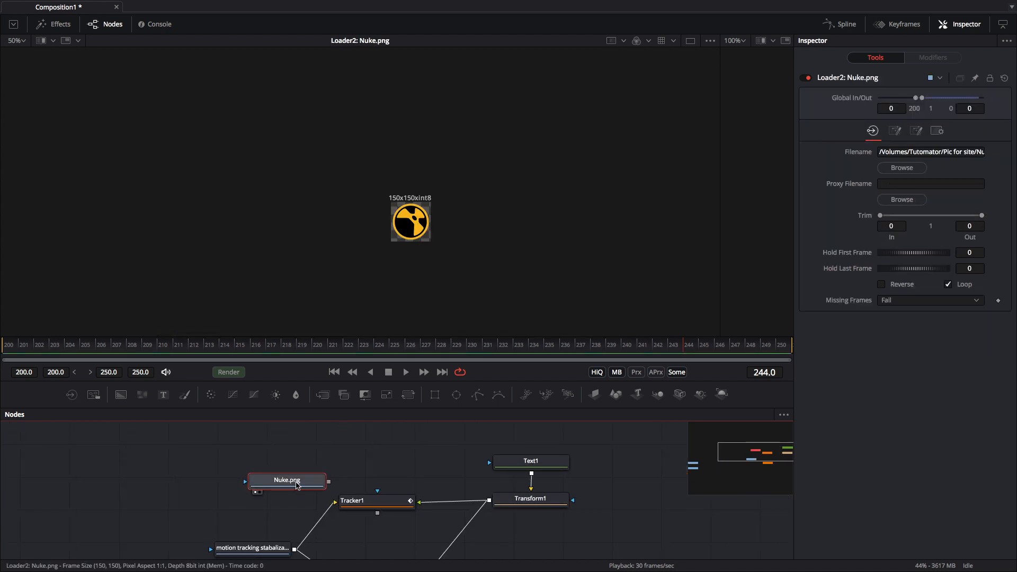
pyautogui.moveTo(286, 480); pyautogui.dragTo(382, 445)
# Replace Transform1 with Nuke.png as Tracker1's foreground input, and show Tracker1's output at frame 211
pyautogui.moveTo(442, 506); pyautogui.dragTo(506, 441)
pyautogui.moveTo(424, 502); pyautogui.dragTo(403, 447)
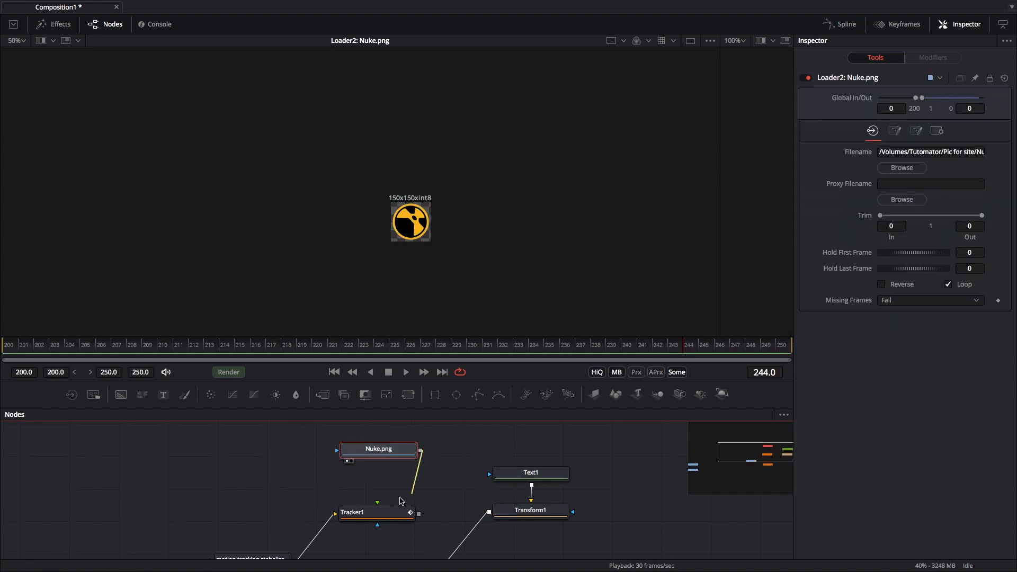
pyautogui.click(391, 514)
pyautogui.moveTo(389, 519); pyautogui.dragTo(403, 473)
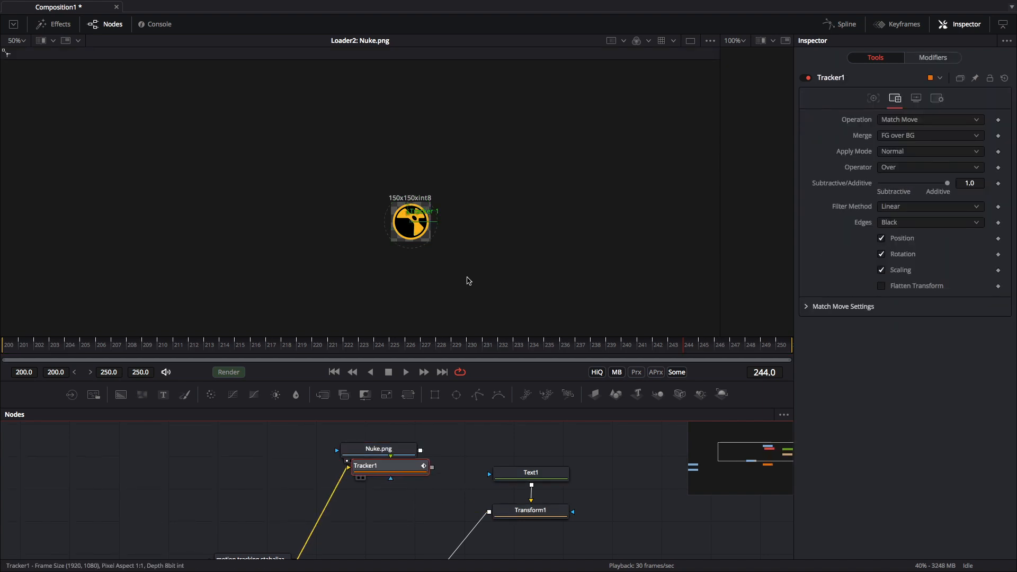
pyautogui.moveTo(469, 281); pyautogui.dragTo(468, 281)
pyautogui.moveTo(303, 347); pyautogui.dragTo(182, 338)
# Add a Transform node and insert it between Nuke.png and Tracker1
pyautogui.moveTo(393, 453)
pyautogui.mouseDown()
pyautogui.moveTo(394, 429)
pyautogui.moveTo(399, 447)
pyautogui.mouseUp()
pyautogui.hotkey('shift', 'space')
pyautogui.write('track')
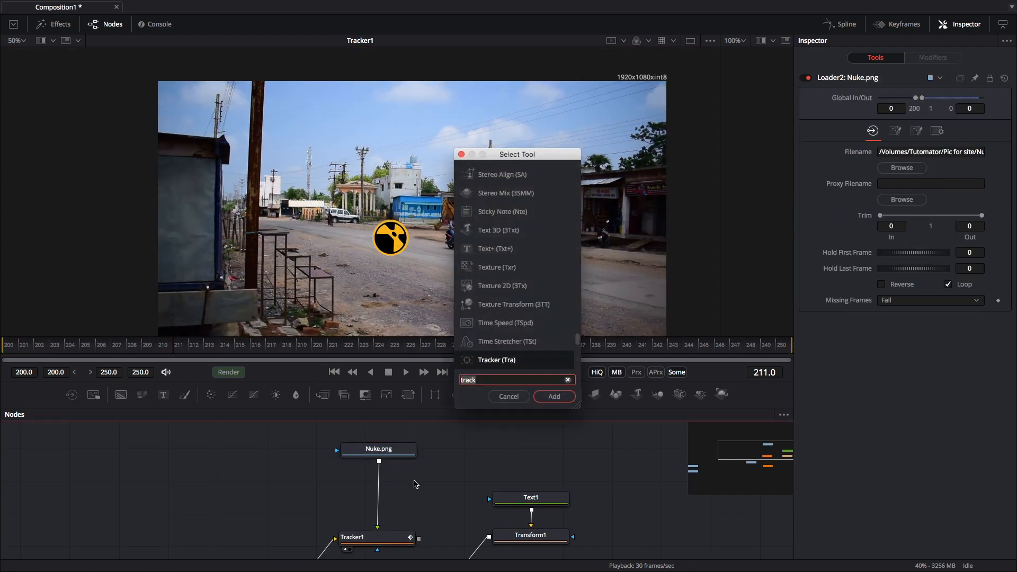
pyautogui.press('BackSpace')
pyautogui.press('BackSpace')
pyautogui.write('n')
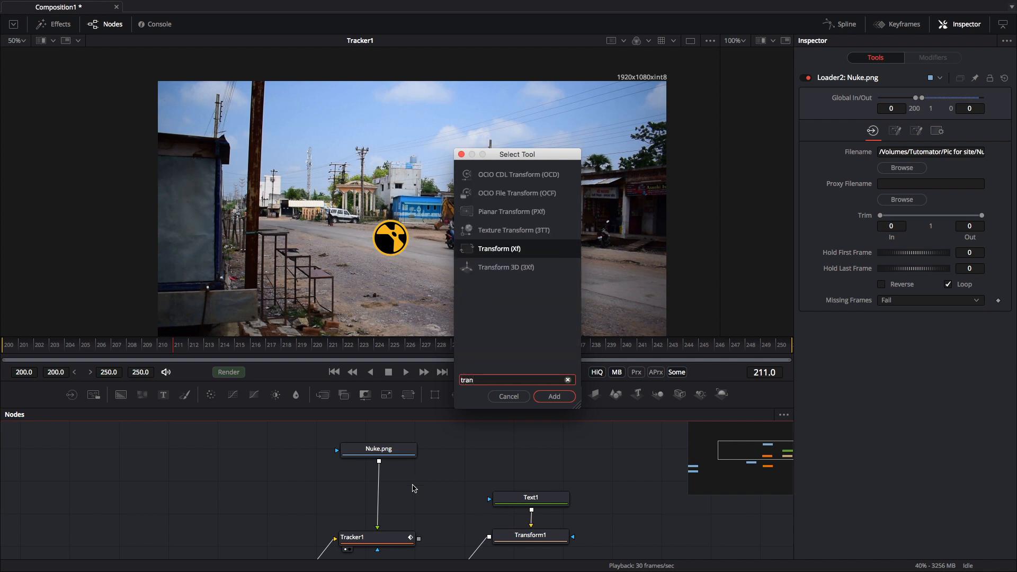
pyautogui.click(554, 397)
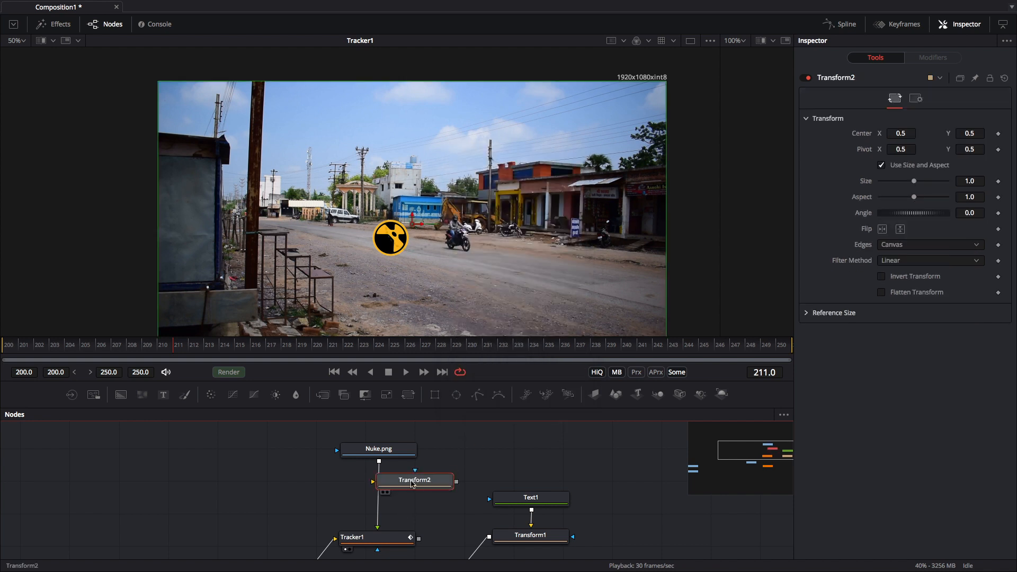
pyautogui.moveTo(373, 496); pyautogui.dragTo(375, 493)
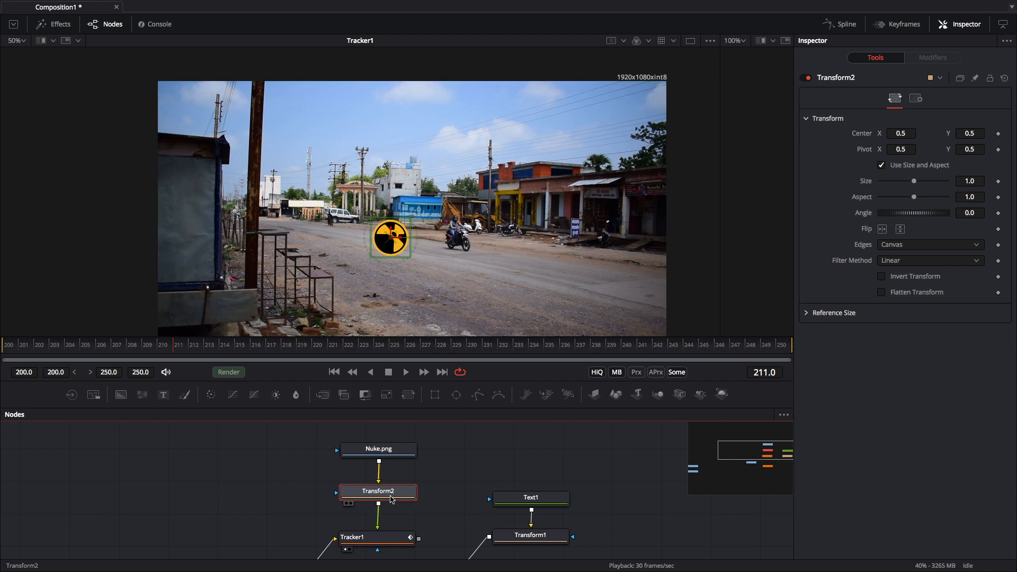
# Place the Nuke logo on top of the tall pole, Transform2 center about -0.193, 3.233, and play the shot from frame 200
pyautogui.moveTo(399, 252); pyautogui.dragTo(371, 150)
pyautogui.click(255, 487)
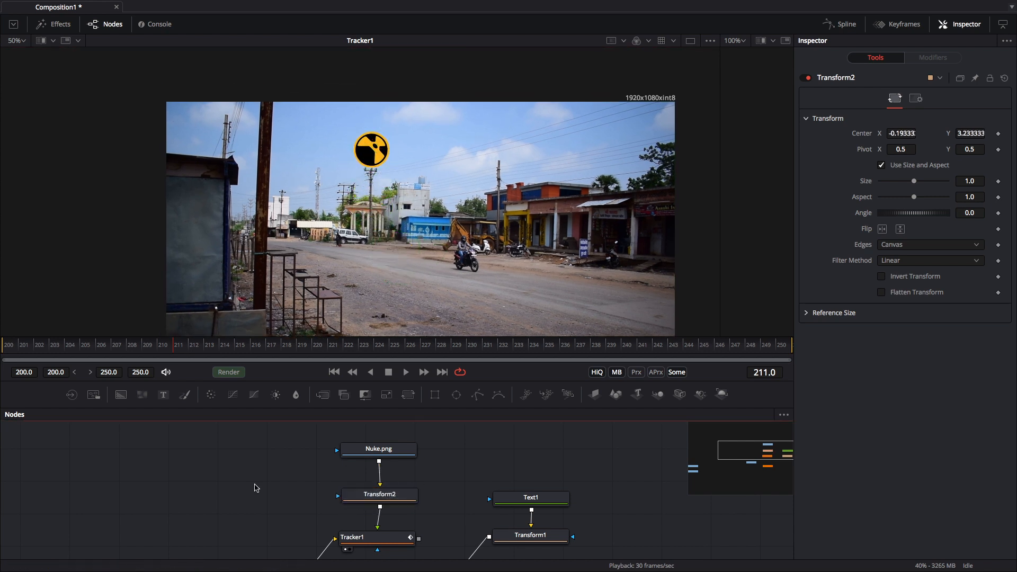
pyautogui.click(11, 345)
pyautogui.click(403, 371)
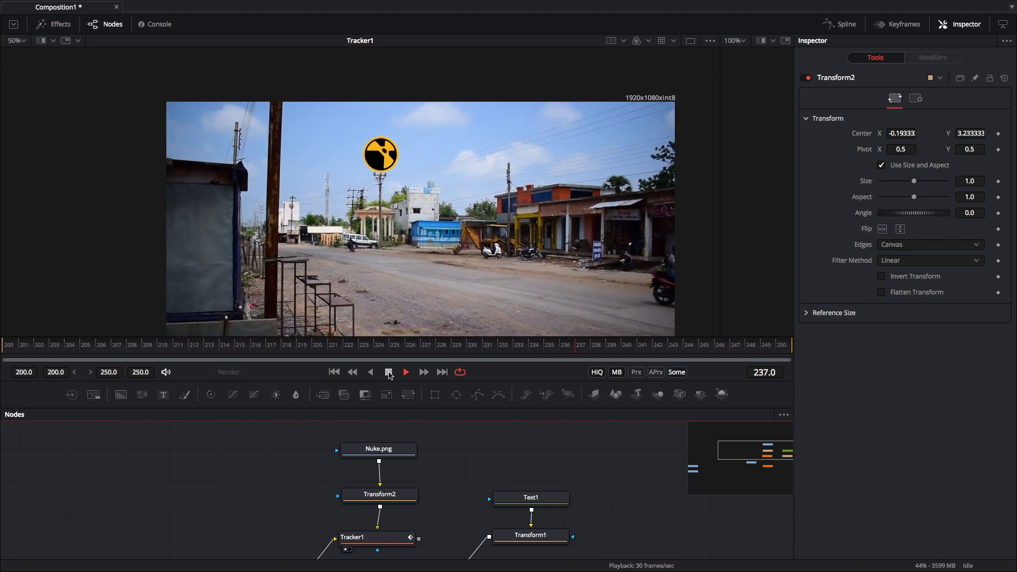
pyautogui.click(389, 372)
# Rearrange the node graph so Text1 and Transform1 stand clear of the Nuke.png branch and Tracker2 sits below Tracker1
pyautogui.moveTo(493, 469); pyautogui.dragTo(407, 432)
pyautogui.moveTo(389, 471); pyautogui.dragTo(406, 450)
pyautogui.moveTo(389, 435); pyautogui.dragTo(494, 500)
pyautogui.click(406, 528)
pyautogui.moveTo(412, 530); pyautogui.dragTo(395, 480)
pyautogui.moveTo(565, 425); pyautogui.dragTo(452, 479)
pyautogui.moveTo(453, 477); pyautogui.dragTo(593, 472)
pyautogui.moveTo(389, 482); pyautogui.dragTo(293, 543)
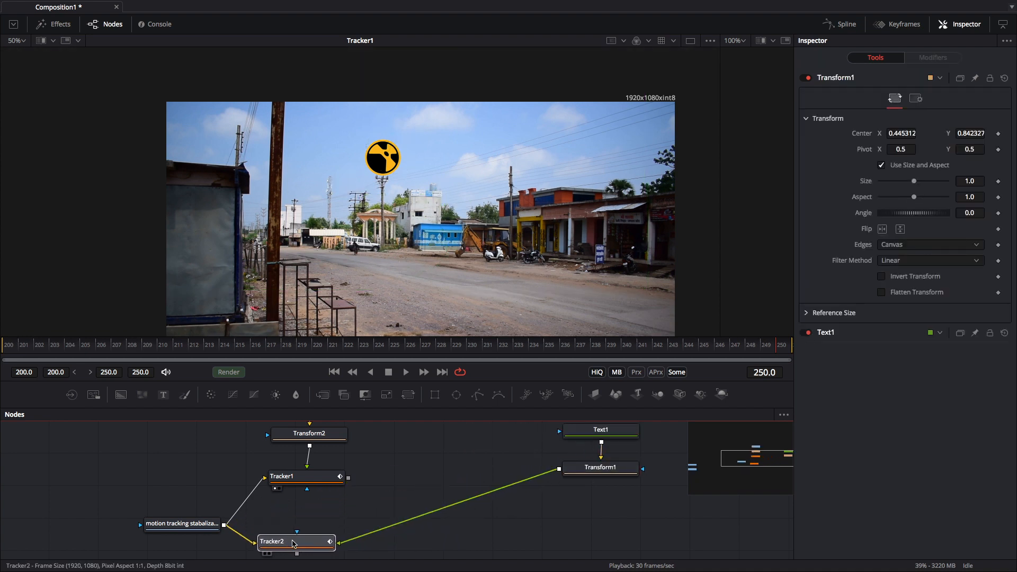
# Move Text1 and Transform1 below Tracker2, side by side
pyautogui.scroll(-4, 293, 544)
pyautogui.click(527, 480)
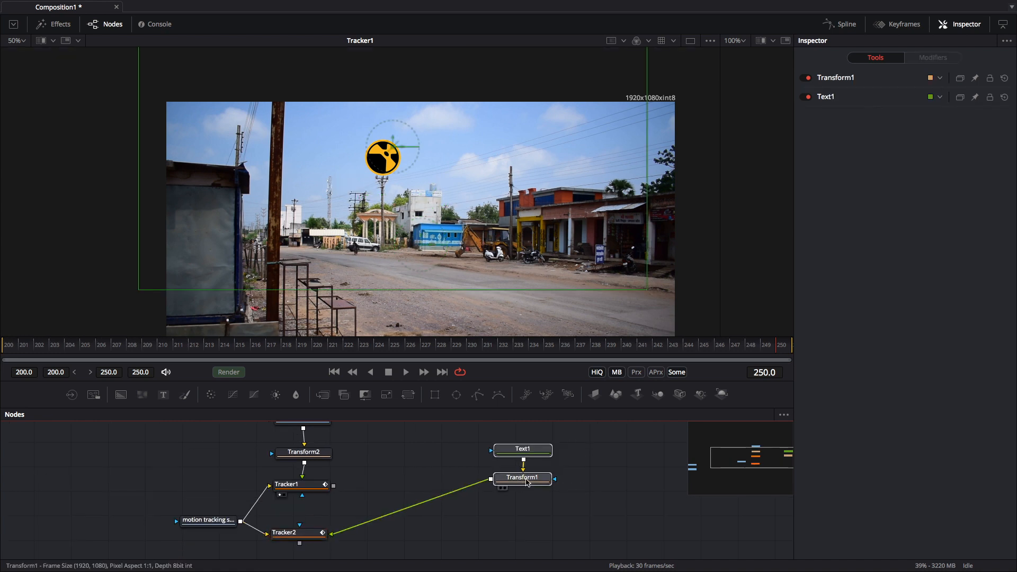
pyautogui.moveTo(527, 482); pyautogui.dragTo(411, 547)
pyautogui.scroll(-3, 438, 516)
pyautogui.moveTo(450, 482); pyautogui.dragTo(250, 527)
pyautogui.click(334, 510)
pyautogui.scroll(3, 351, 524)
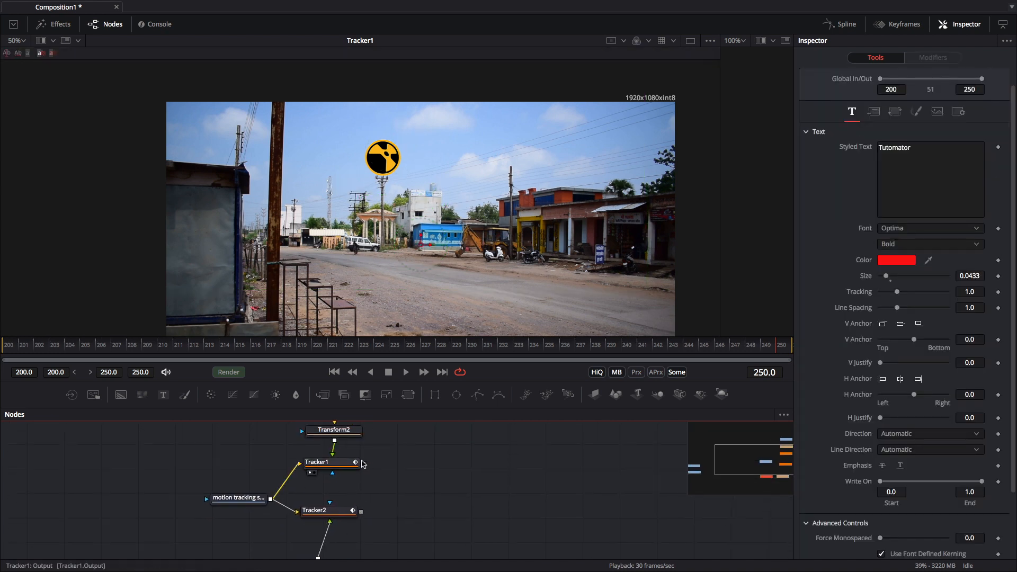
# Show Tracker2's output and move the title onto the white building, Transform1 center about 0.500, 0.701
pyautogui.moveTo(337, 514); pyautogui.dragTo(390, 188)
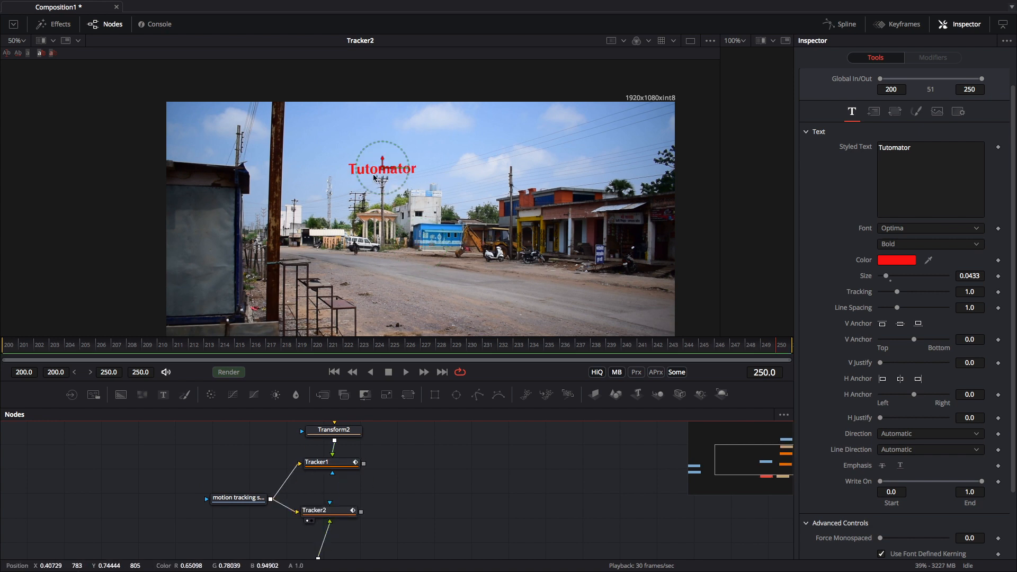
pyautogui.scroll(-3, 412, 497)
pyautogui.click(324, 527)
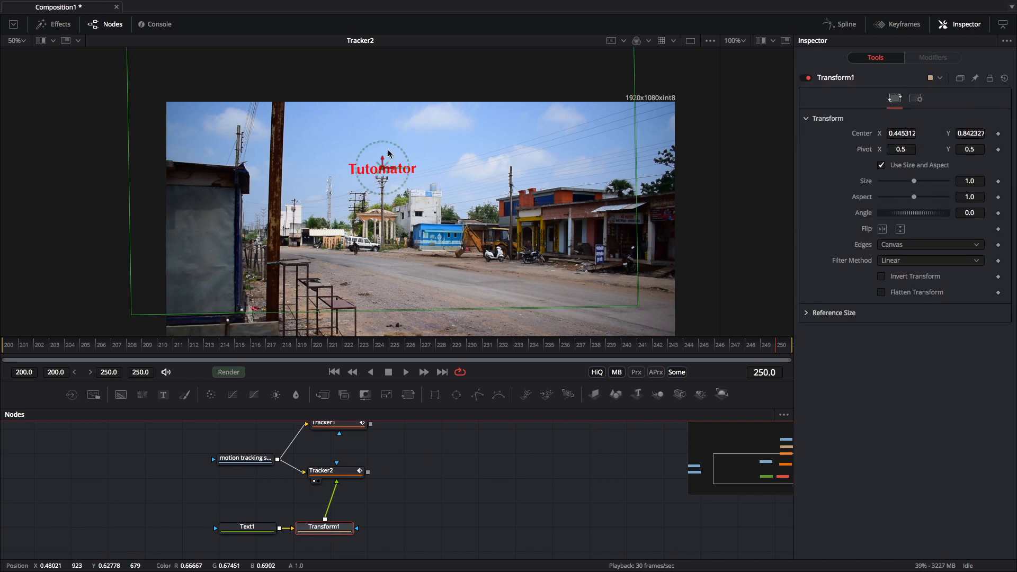
pyautogui.moveTo(381, 172); pyautogui.dragTo(409, 212)
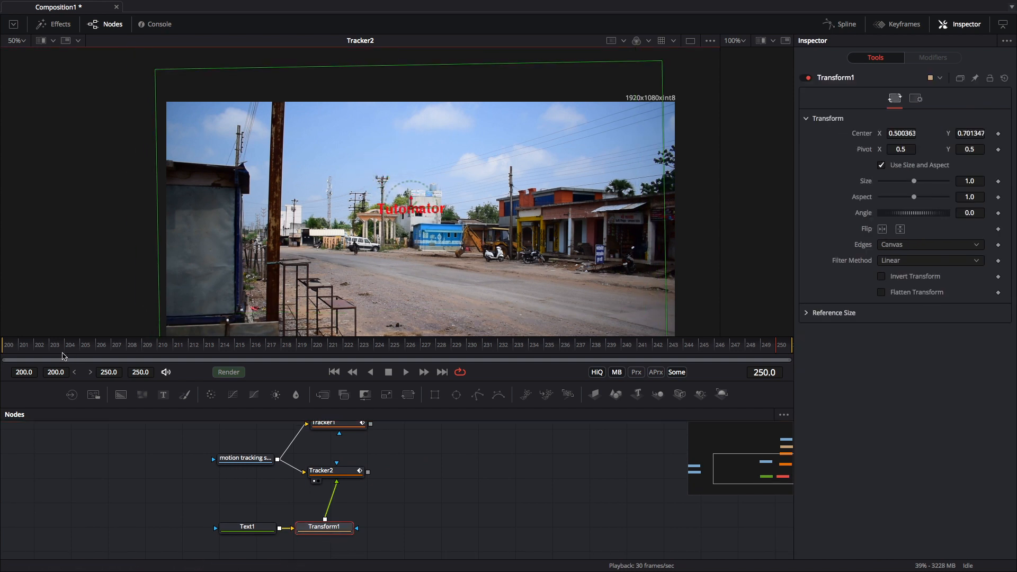
# Play Tracker2's result from frame 200, switch the viewer to Tracker1's output, and scrub to frame 217
pyautogui.click(7, 346)
pyautogui.click(405, 371)
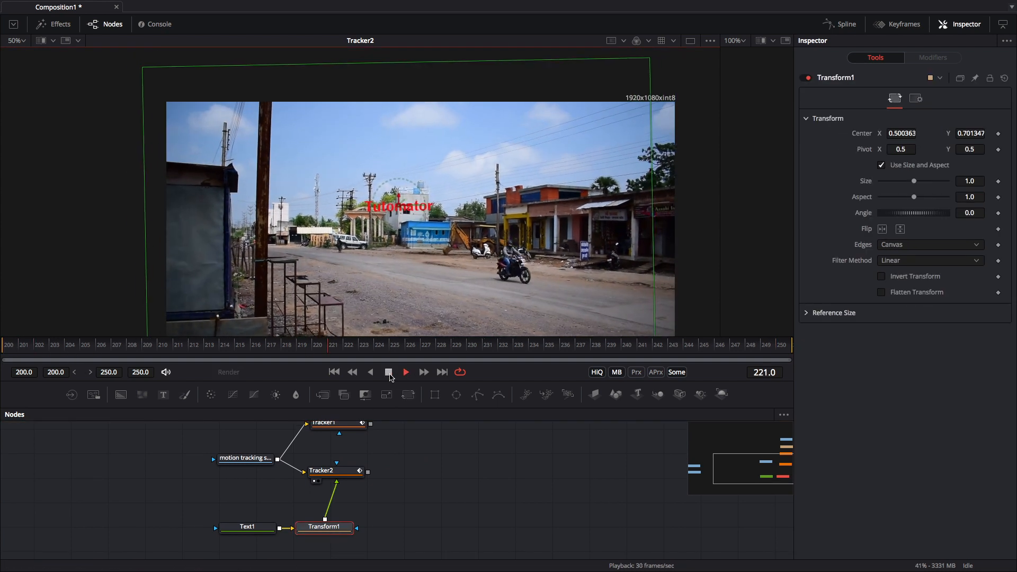
pyautogui.scroll(1, 351, 456)
pyautogui.click(310, 451)
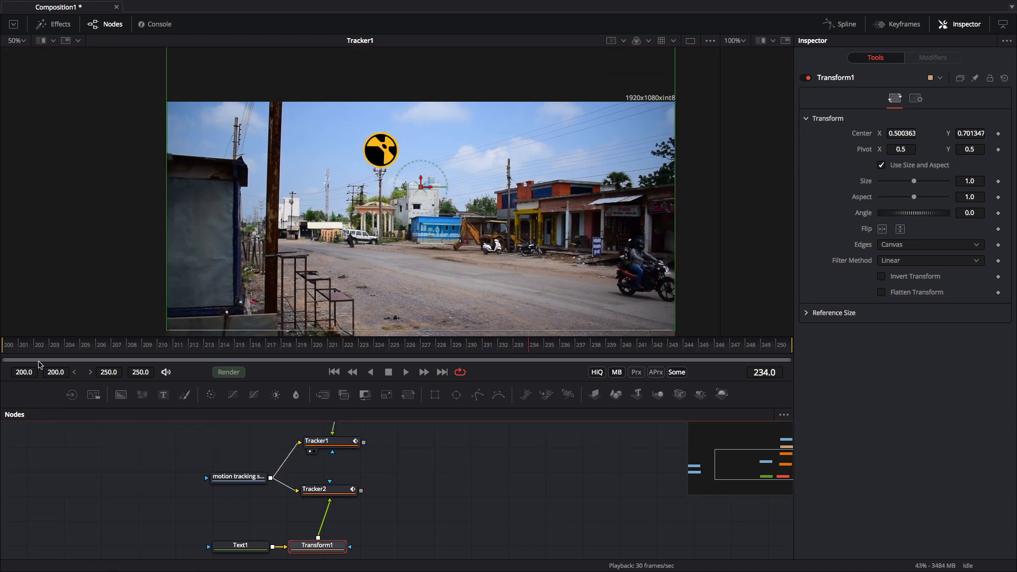
pyautogui.moveTo(133, 348); pyautogui.dragTo(267, 348)
# Add a Merge node after the trackers, with Tracker1 as its background and Tracker2 as its foreground
pyautogui.moveTo(417, 485); pyautogui.dragTo(354, 472)
pyautogui.moveTo(351, 515); pyautogui.dragTo(200, 548)
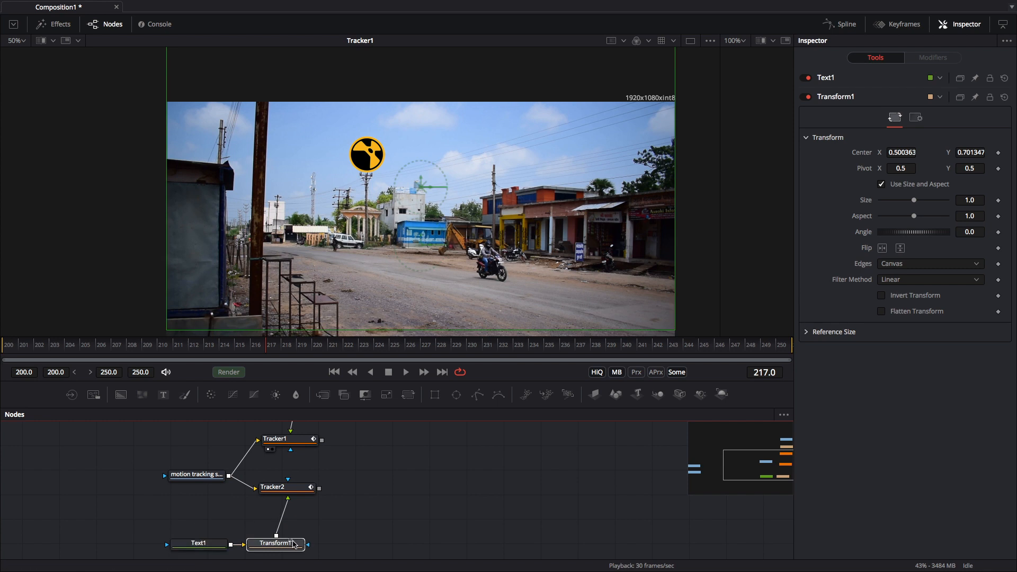
pyautogui.moveTo(312, 535)
pyautogui.mouseDown()
pyautogui.moveTo(198, 549)
pyautogui.moveTo(298, 535)
pyautogui.mouseUp()
pyautogui.moveTo(352, 515); pyautogui.dragTo(295, 551)
pyautogui.hotkey('shift', 'space')
pyautogui.write('tran')
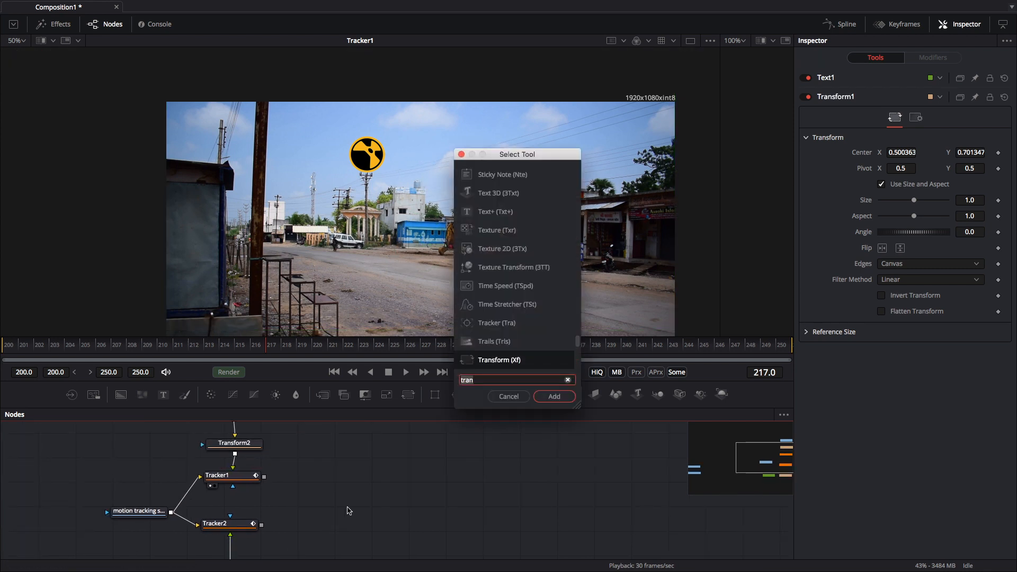
pyautogui.press('BackSpace')
pyautogui.press('BackSpace')
pyautogui.press('BackSpace')
pyautogui.press('BackSpace')
pyautogui.write('merg')
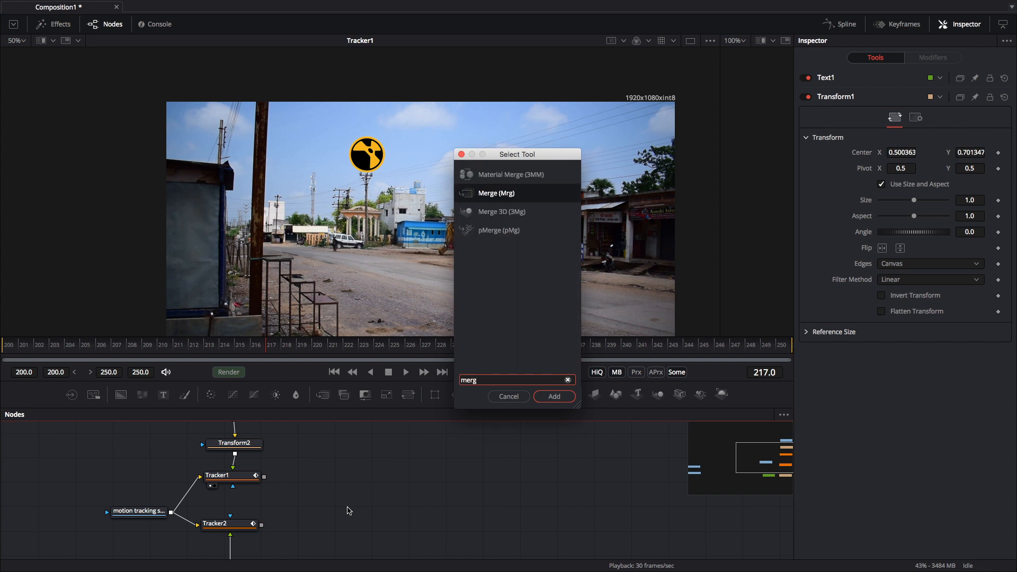
pyautogui.click(554, 396)
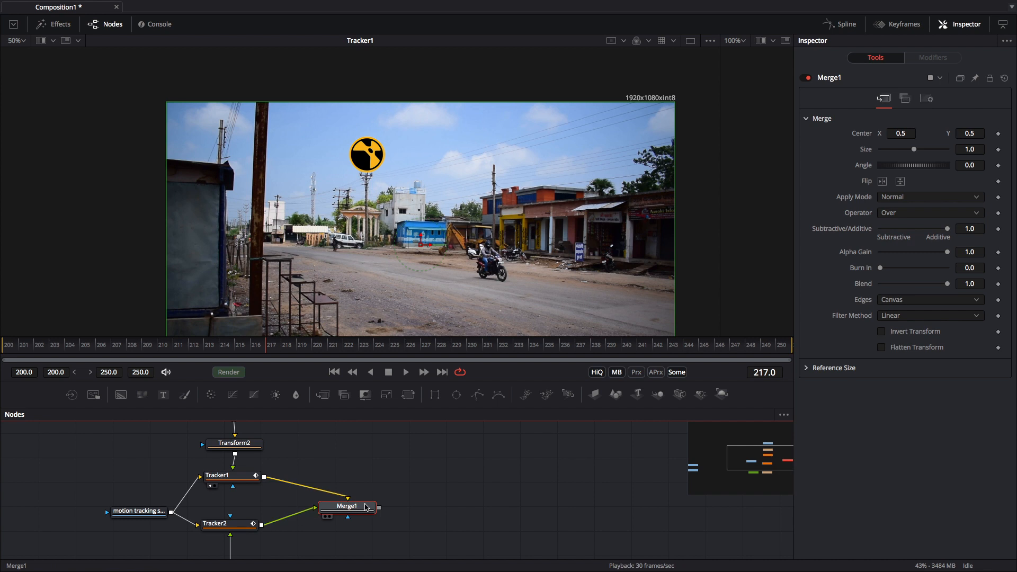
# Compare the outputs of Merge1, Tracker2 and Tracker1 in the viewer at frame 217
pyautogui.press('1')
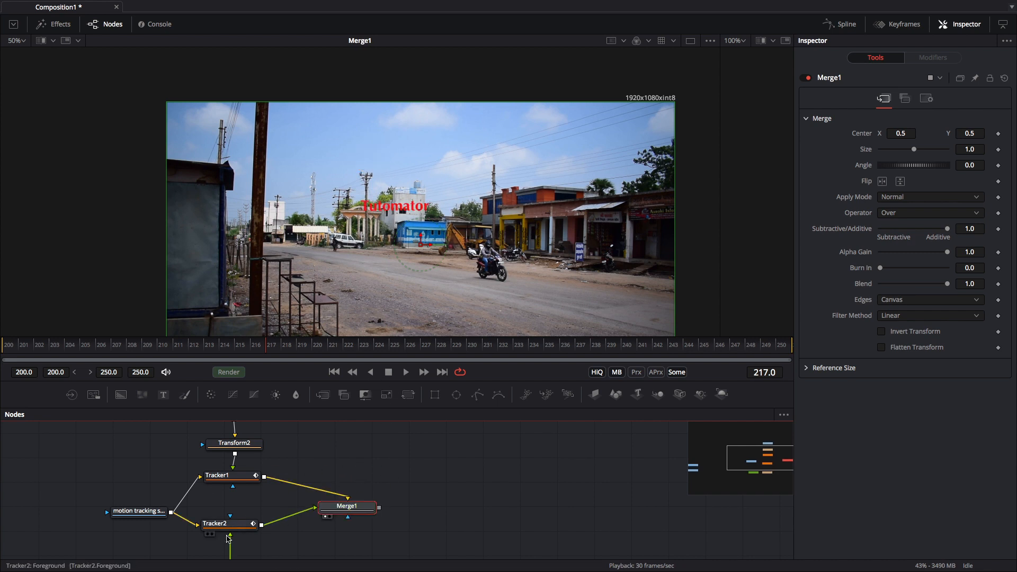
pyautogui.press('1')
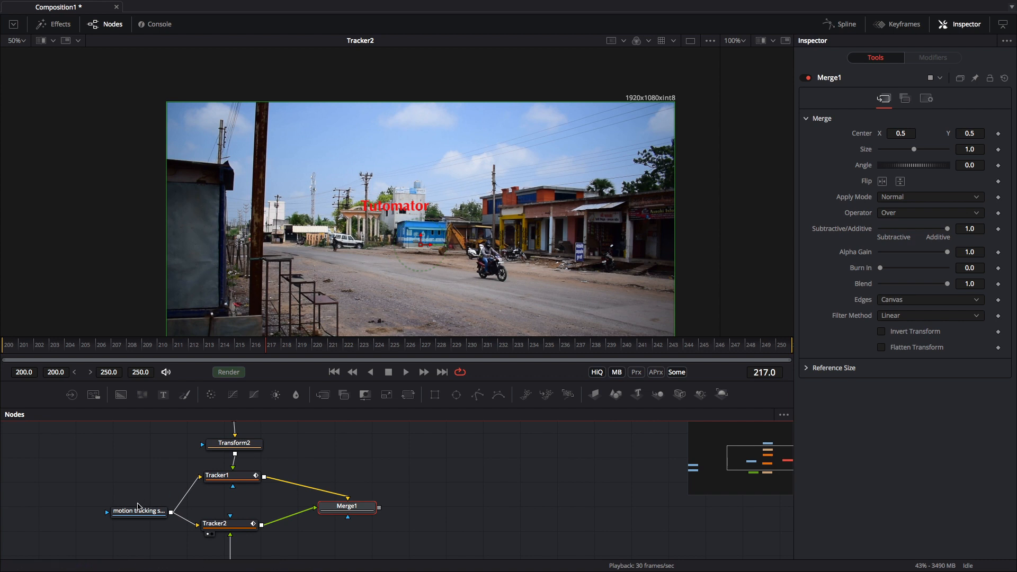
pyautogui.moveTo(138, 507); pyautogui.dragTo(135, 506)
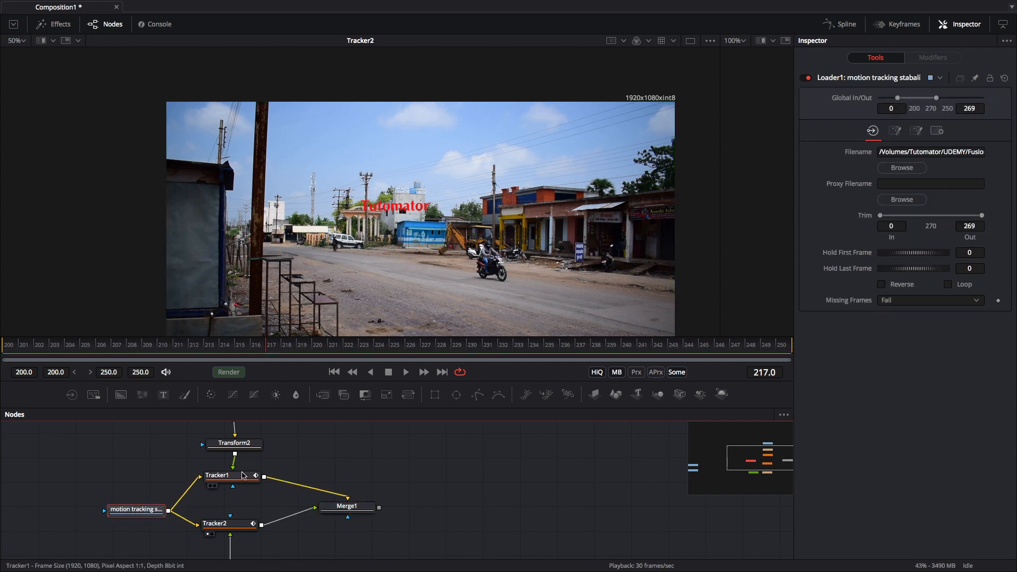
pyautogui.press('1')
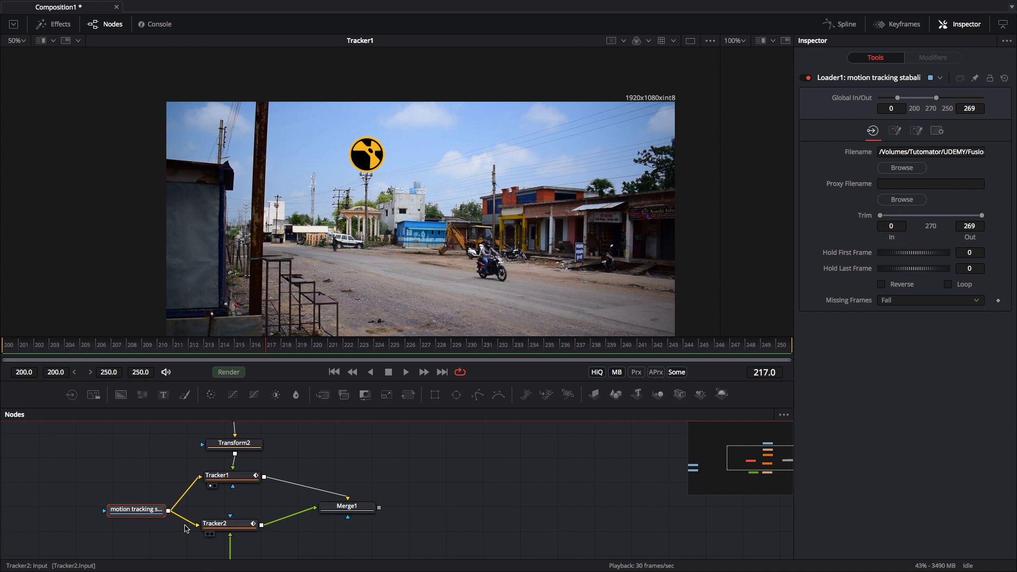
pyautogui.click(365, 460)
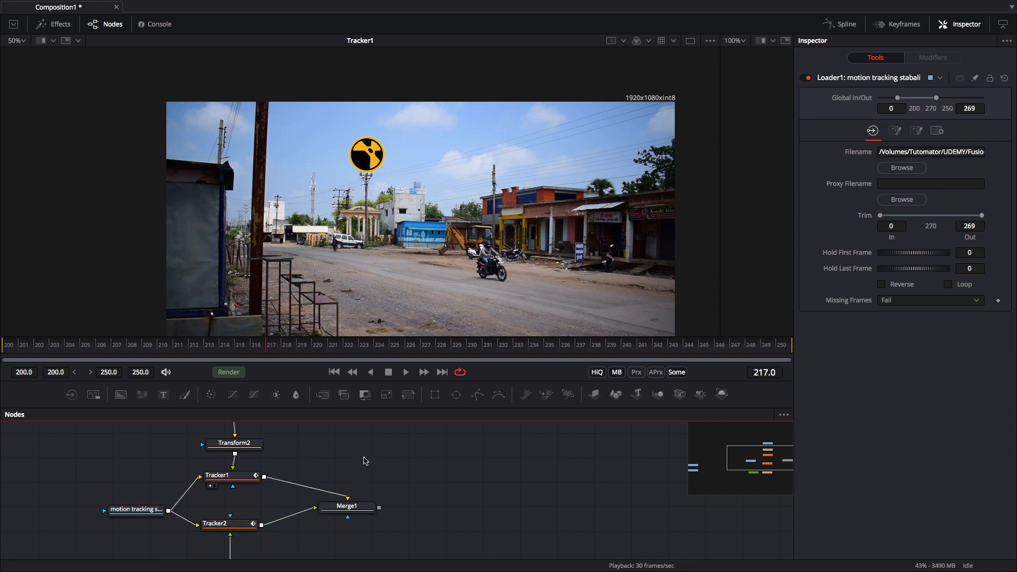
# Move the street footage node away from the trackers and add a Background node with Alpha 0 in the gap
pyautogui.moveTo(137, 509); pyautogui.dragTo(9, 508)
pyautogui.moveTo(77, 468); pyautogui.dragTo(125, 468)
pyautogui.click(125, 470)
pyautogui.hotkey('shift', 'space')
pyautogui.write('merg')
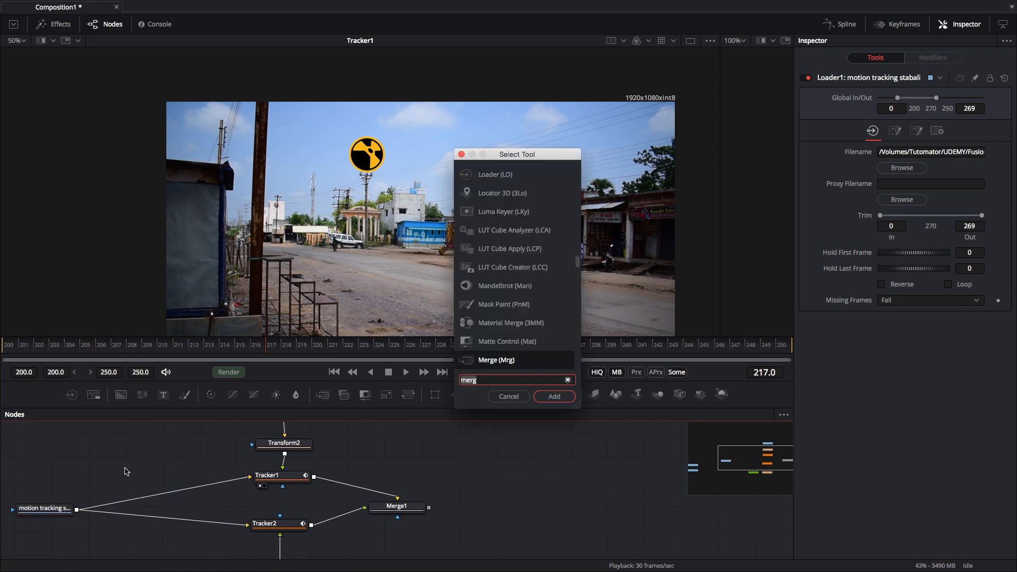
pyautogui.press('BackSpace')
pyautogui.press('BackSpace')
pyautogui.press('BackSpace')
pyautogui.press('BackSpace')
pyautogui.write('bg')
pyautogui.click(563, 400)
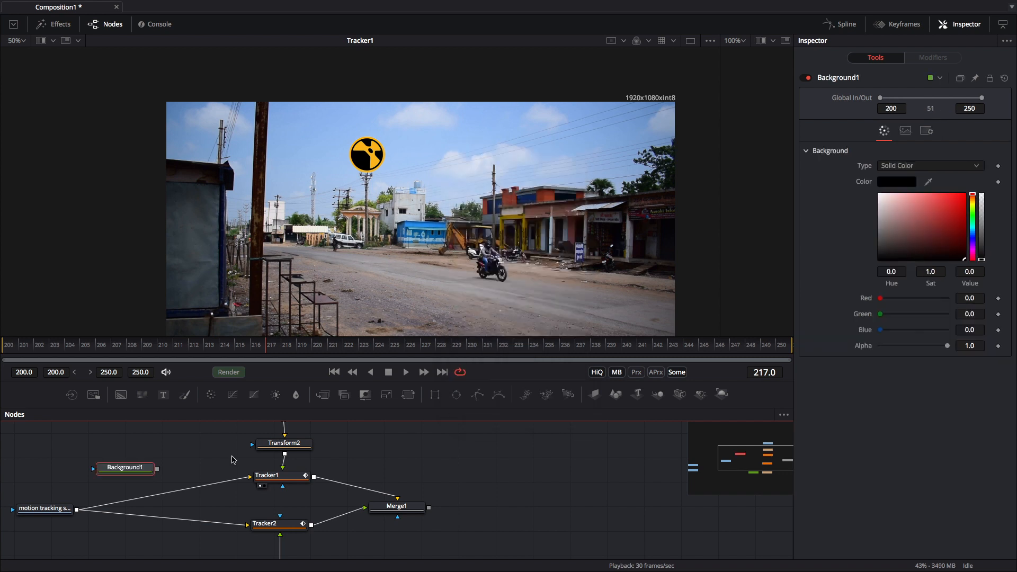
pyautogui.click(981, 203)
# Connect Background1 to both trackers in place of the street footage and show Tracker2's output at frame 200
pyautogui.moveTo(173, 469); pyautogui.dragTo(248, 525)
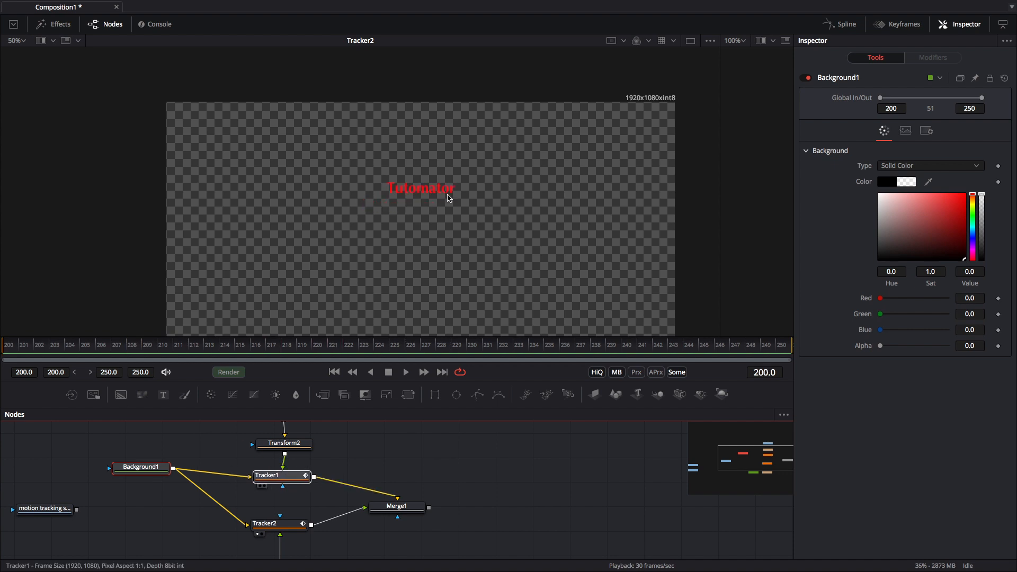
pyautogui.moveTo(448, 194); pyautogui.dragTo(447, 194)
pyautogui.moveTo(7, 345)
pyautogui.mouseDown()
pyautogui.moveTo(243, 342)
pyautogui.moveTo(4, 345)
pyautogui.mouseUp()
pyautogui.moveTo(147, 468); pyautogui.dragTo(156, 504)
# Show Merge1's output, play the tracked logo and title over transparency, and return to frame 200
pyautogui.moveTo(408, 512); pyautogui.dragTo(493, 235)
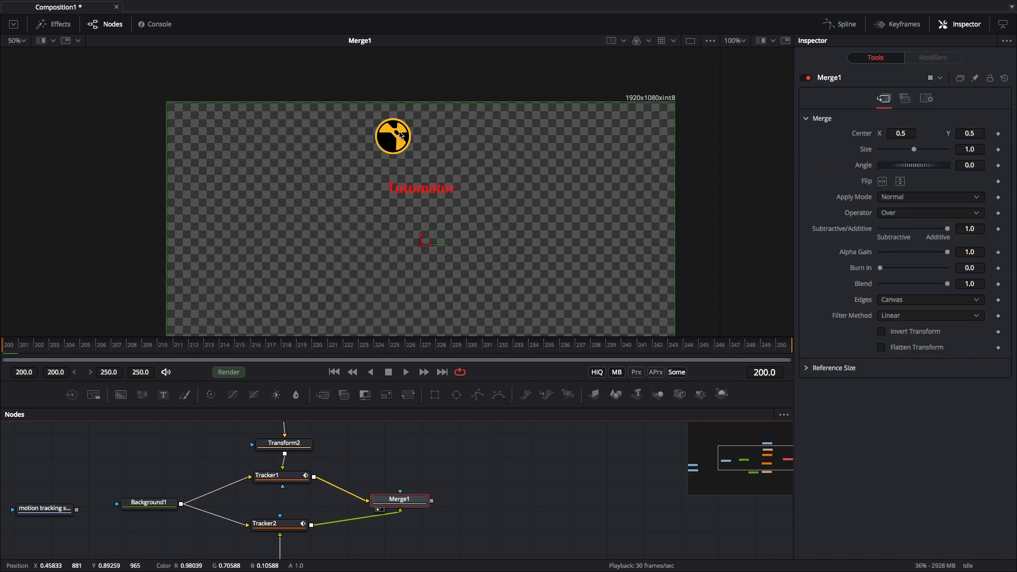
pyautogui.press('space')
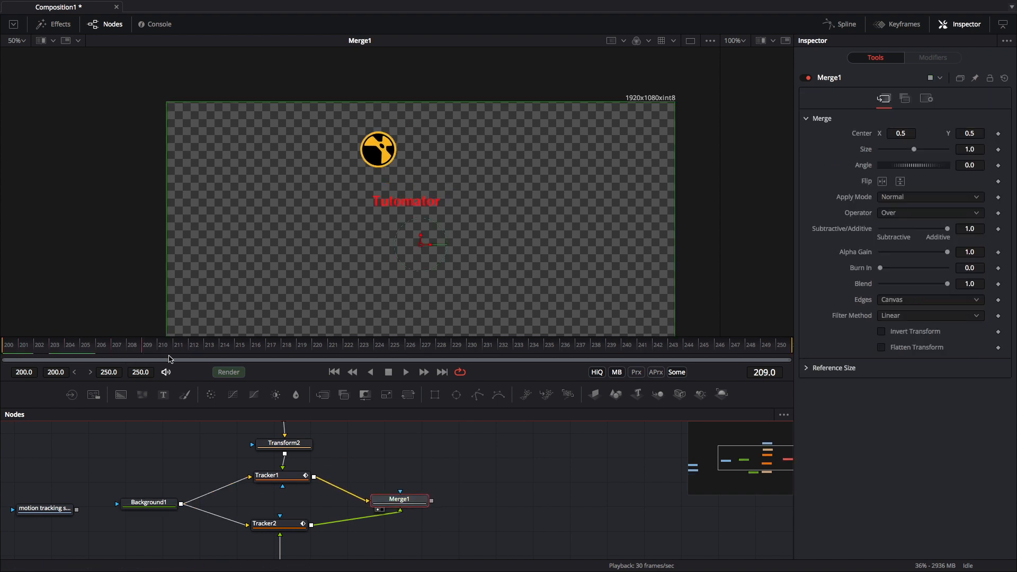
pyautogui.moveTo(93, 384); pyautogui.dragTo(0, 409)
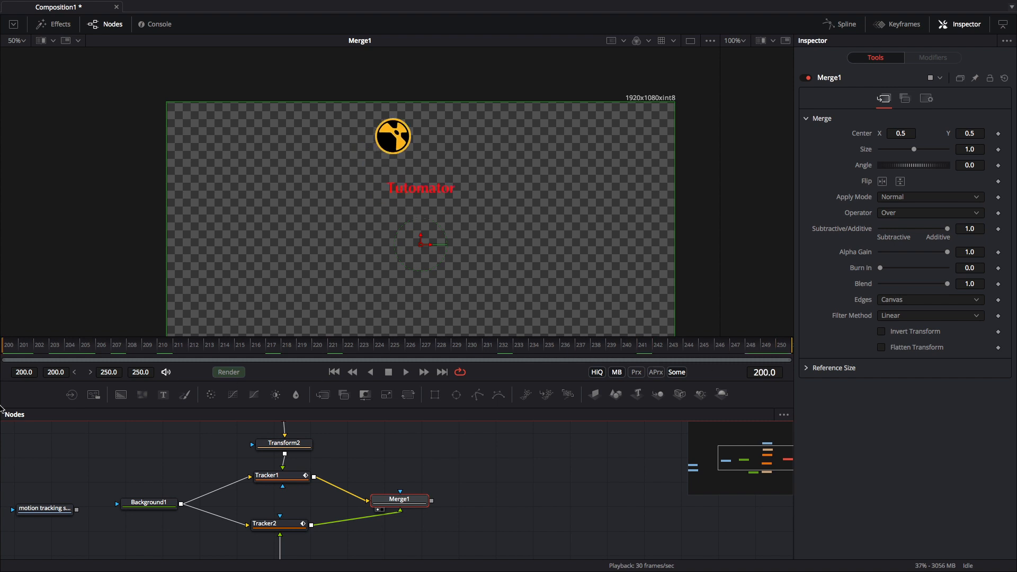
# Move the street footage node past Merge1 and add a second Merge node between them
pyautogui.moveTo(45, 508); pyautogui.dragTo(612, 527)
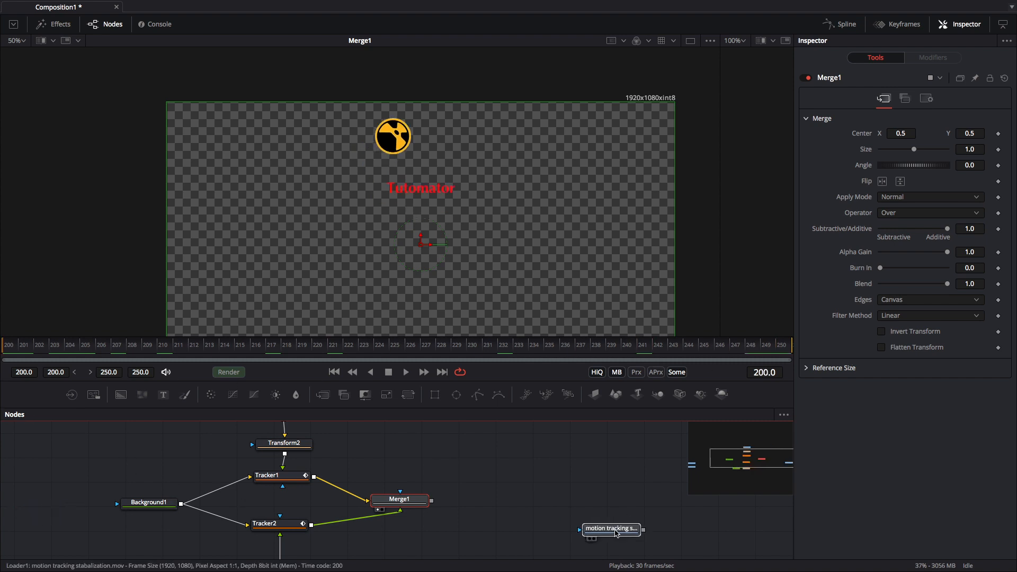
pyautogui.moveTo(386, 494); pyautogui.dragTo(401, 493)
pyautogui.moveTo(427, 492); pyautogui.dragTo(436, 475)
pyautogui.click(507, 478)
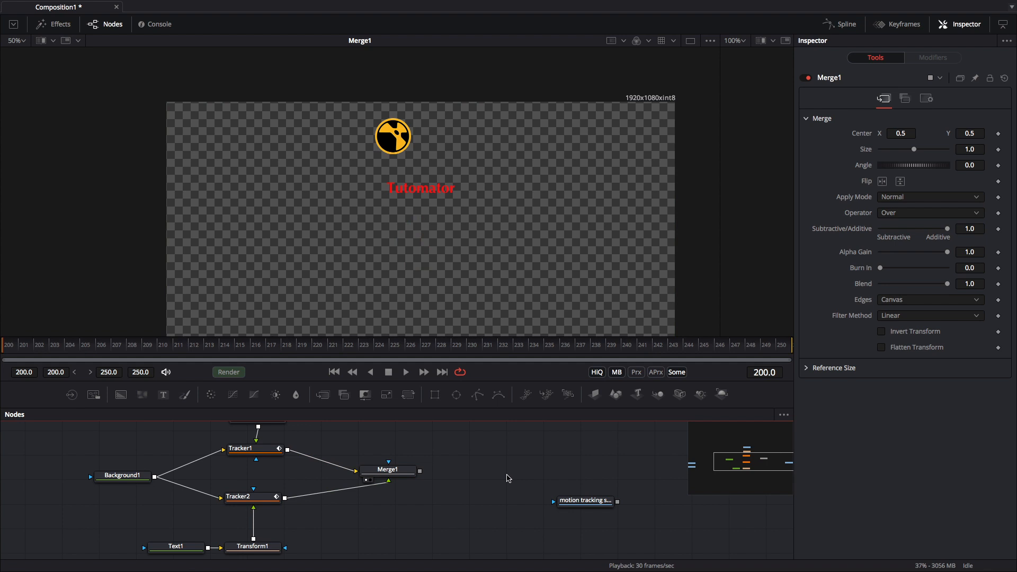
pyautogui.hotkey('shift', 'space')
pyautogui.write('merg')
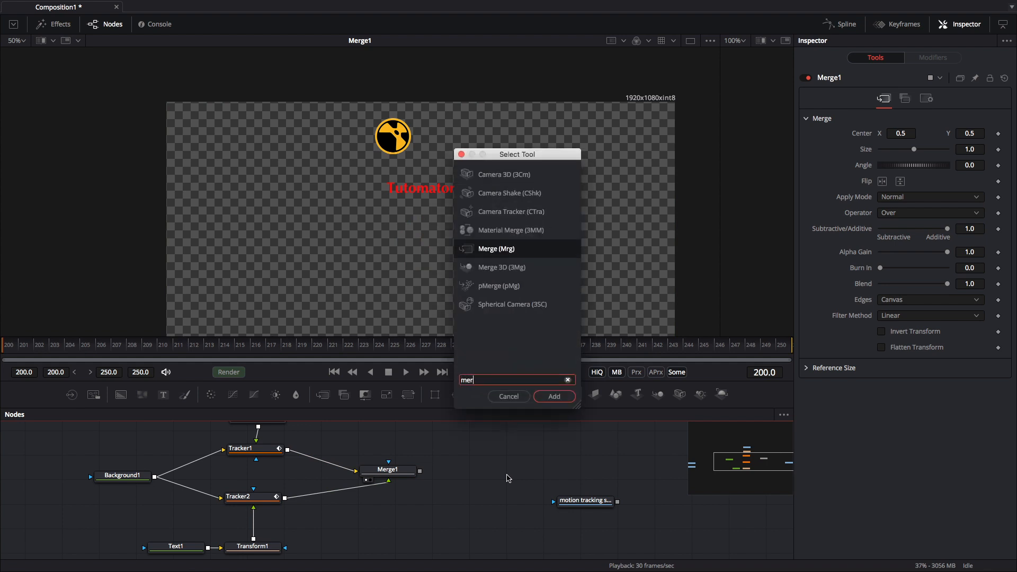
pyautogui.click(554, 396)
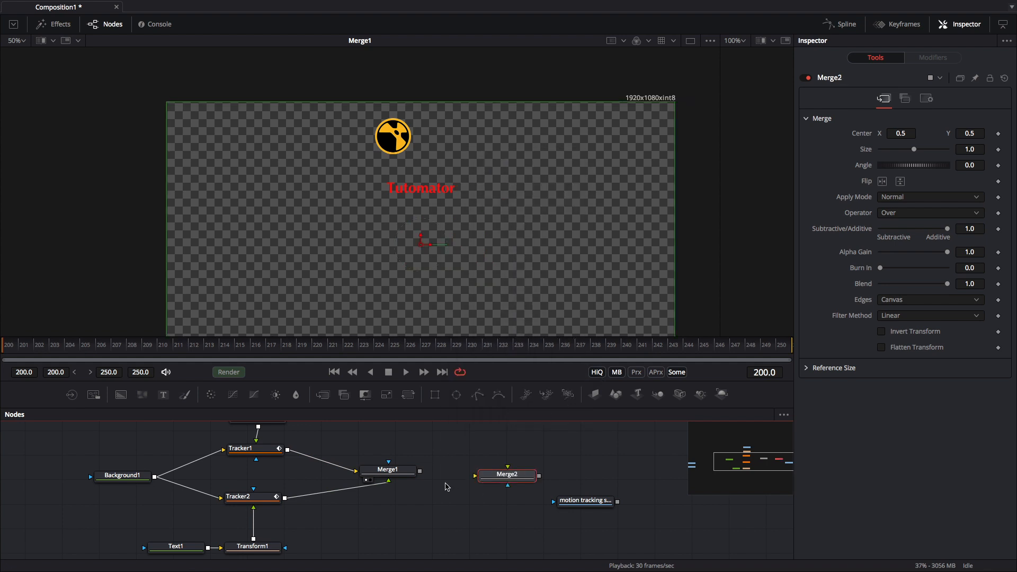
# Connect Merge1 as Merge2's foreground and the street footage as its background, and play Merge2's output
pyautogui.moveTo(419, 471); pyautogui.dragTo(507, 468)
pyautogui.moveTo(506, 475); pyautogui.dragTo(517, 473)
pyautogui.moveTo(577, 503); pyautogui.dragTo(530, 267)
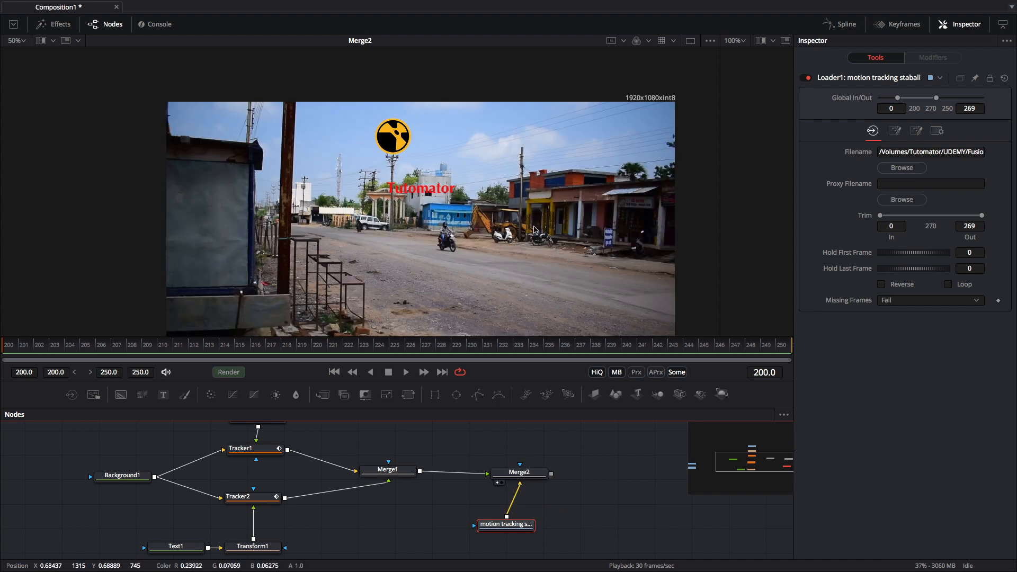
pyautogui.click(406, 371)
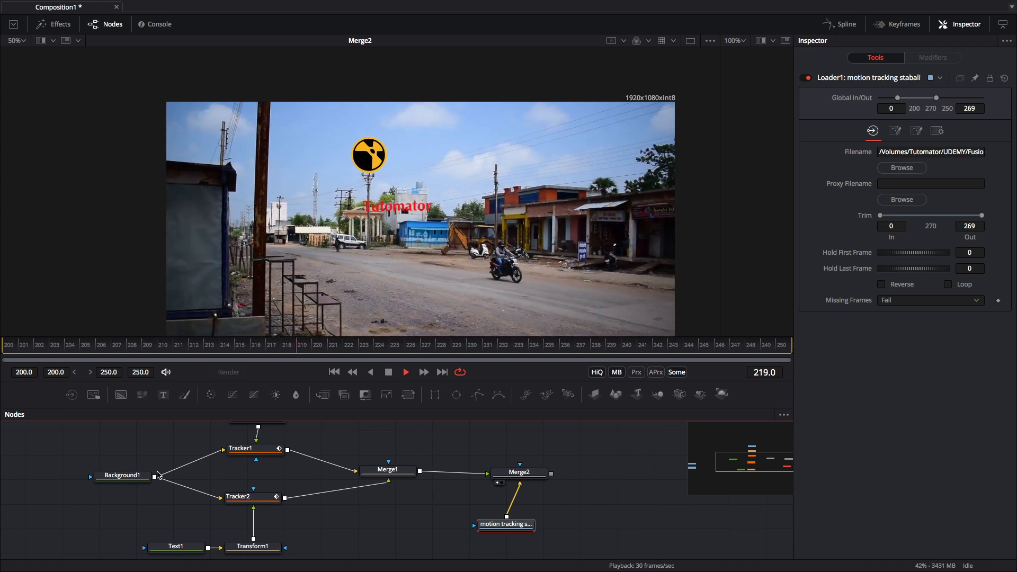
# Inspect Background1, both trackers, Merge1 and Merge2 one after another in the viewer during playback
pyautogui.click(129, 479)
pyautogui.press('Delete')
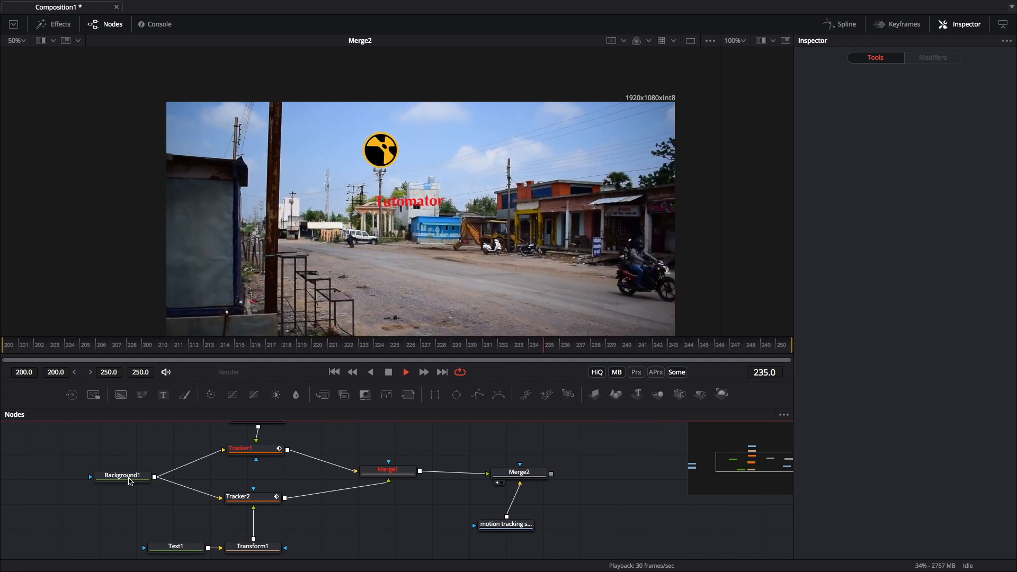
pyautogui.click(128, 479)
pyautogui.press('1')
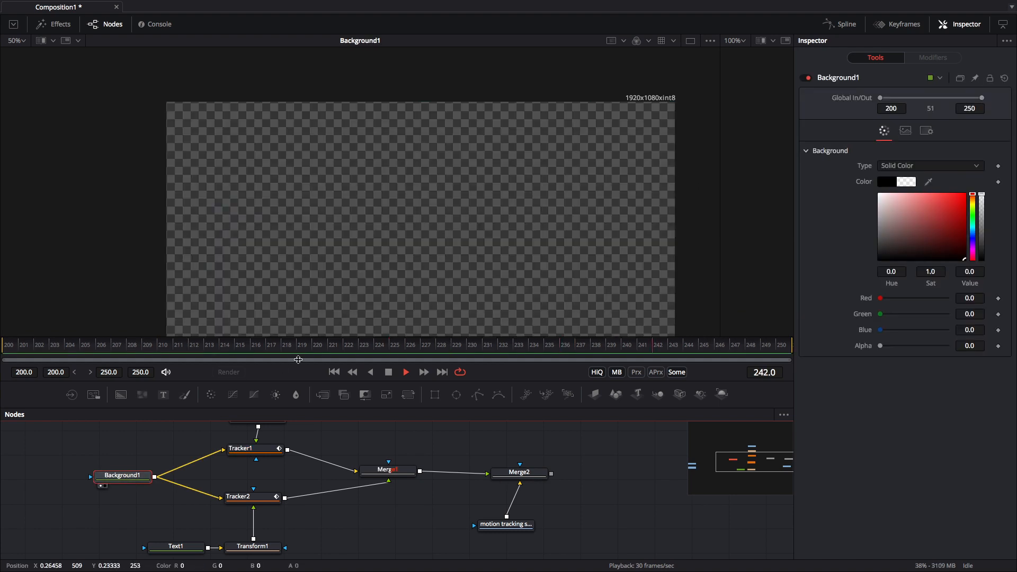
pyautogui.click(233, 458)
pyautogui.click(232, 507)
pyautogui.click(365, 479)
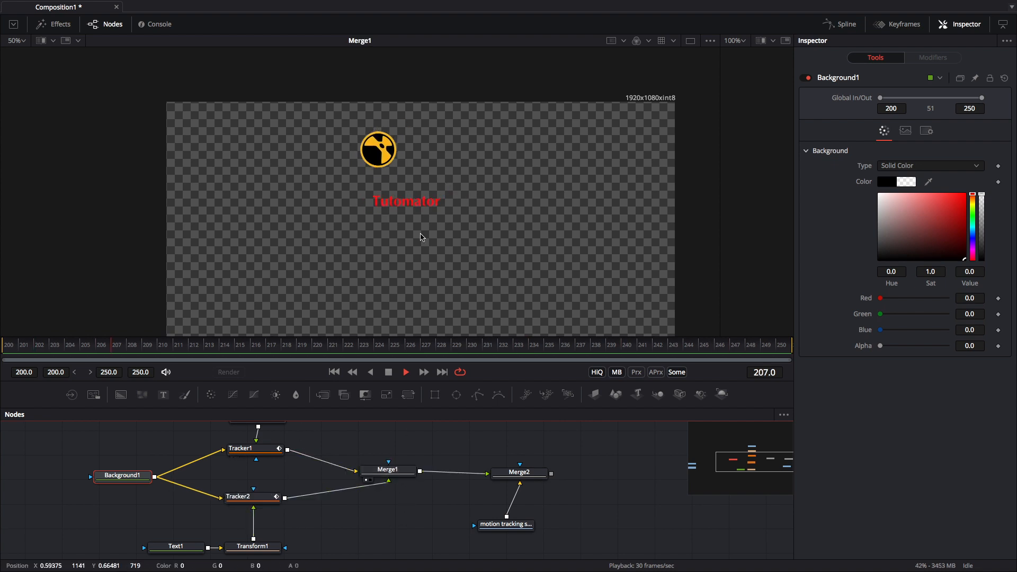
pyautogui.moveTo(536, 480); pyautogui.dragTo(560, 455)
# Examine the node graph from the Nuke.png and Transform2 branch through to Merge2, and stop playback at frame 223
pyautogui.scroll(-3, 559, 484)
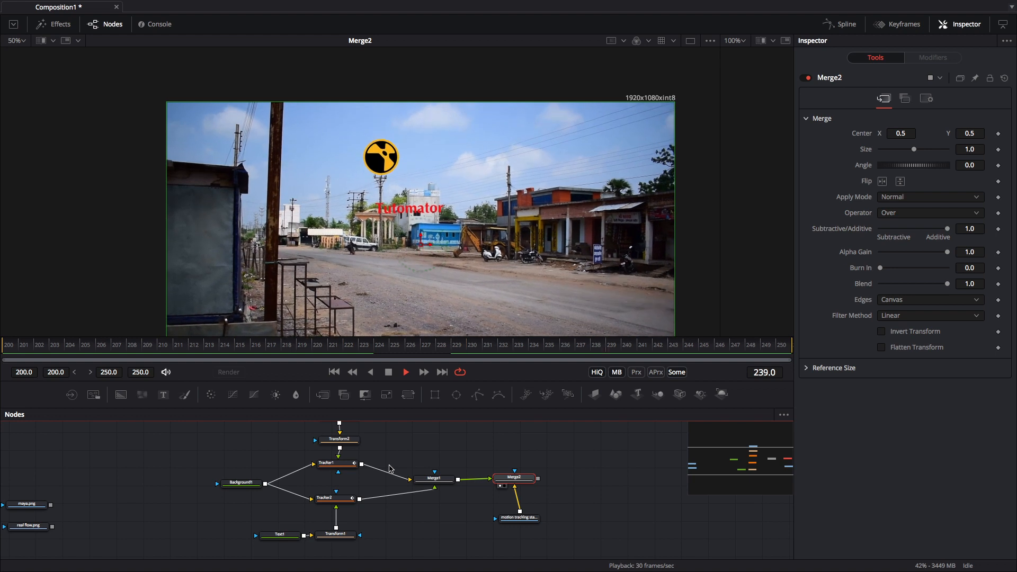
pyautogui.moveTo(369, 470)
pyautogui.mouseDown()
pyautogui.moveTo(382, 511)
pyautogui.moveTo(377, 487)
pyautogui.mouseUp()
pyautogui.scroll(3, 373, 478)
pyautogui.scroll(1, 384, 468)
pyautogui.moveTo(401, 441); pyautogui.dragTo(347, 492)
pyautogui.click(424, 497)
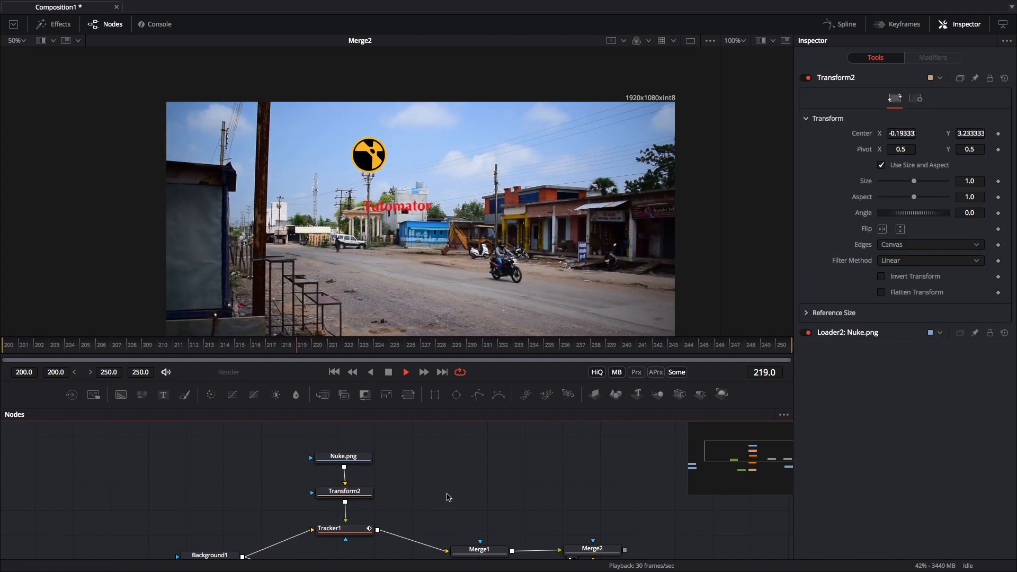
pyautogui.moveTo(447, 497); pyautogui.dragTo(453, 465)
pyautogui.moveTo(435, 499); pyautogui.dragTo(465, 436)
pyautogui.moveTo(411, 445); pyautogui.dragTo(388, 431)
pyautogui.press('space')
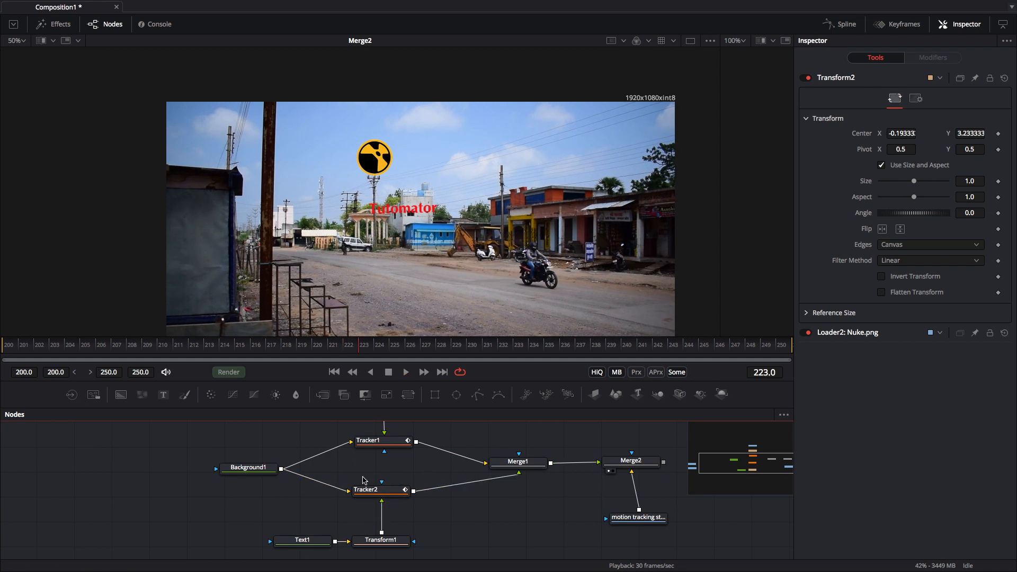
# Delete Text1, Transform1, Tracker2, Background1, Merge1 and Merge2 from the node graph
pyautogui.moveTo(424, 471); pyautogui.dragTo(272, 553)
pyautogui.press('Delete')
pyautogui.moveTo(385, 457); pyautogui.dragTo(394, 483)
pyautogui.click(257, 493)
pyautogui.press('Delete')
pyautogui.moveTo(526, 481); pyautogui.dragTo(545, 493)
pyautogui.press('Delete')
pyautogui.moveTo(569, 458); pyautogui.dragTo(343, 494)
pyautogui.press('Delete')
# Reconnect the street footage to Tracker1 as its background and show Tracker1's output
pyautogui.click(518, 478)
pyautogui.moveTo(489, 470); pyautogui.dragTo(402, 494)
pyautogui.press('1')
# Detach Nuke.png from its branch and place it beside maya.png in an empty area of the node graph
pyautogui.moveTo(463, 439); pyautogui.dragTo(421, 456)
pyautogui.moveTo(446, 461); pyautogui.dragTo(425, 439)
pyautogui.moveTo(494, 456); pyautogui.dragTo(454, 488)
pyautogui.moveTo(193, 482)
pyautogui.mouseDown()
pyautogui.moveTo(458, 465)
pyautogui.moveTo(638, 423)
pyautogui.mouseUp()
pyautogui.moveTo(173, 483)
pyautogui.mouseDown()
pyautogui.moveTo(209, 497)
pyautogui.moveTo(411, 478)
pyautogui.mouseUp()
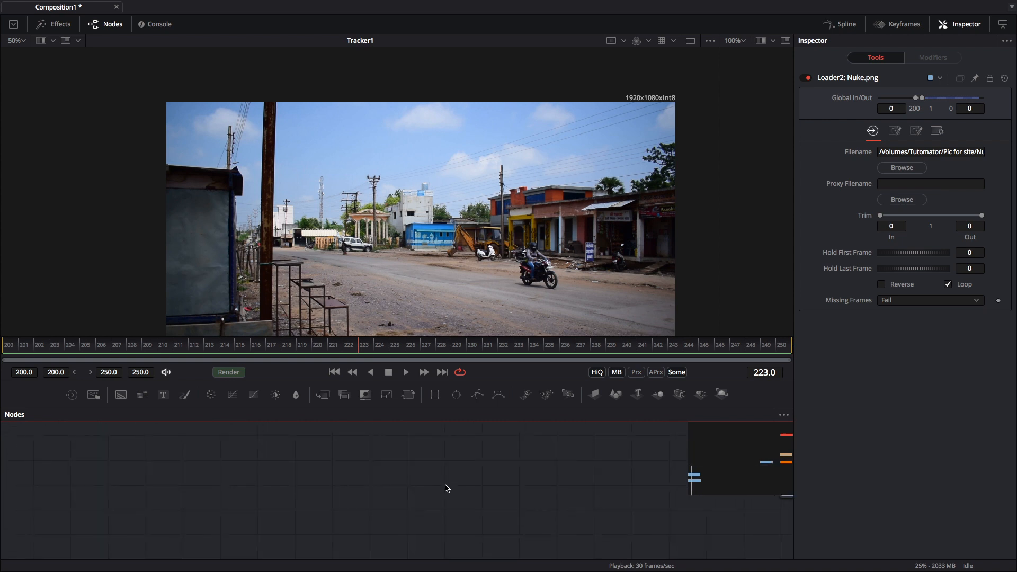
pyautogui.moveTo(541, 478); pyautogui.dragTo(188, 519)
pyautogui.scroll(5, 477, 437)
pyautogui.moveTo(429, 472); pyautogui.dragTo(454, 478)
pyautogui.moveTo(454, 478); pyautogui.dragTo(415, 444)
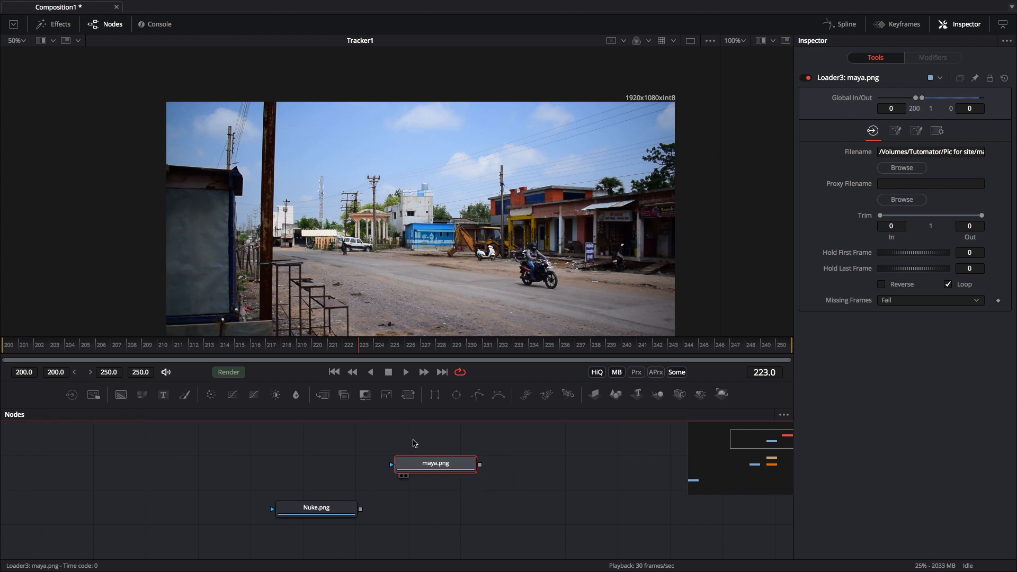
# Merge maya.png over Nuke.png, show the merge's output, and move Nuke.png farther from the Merge node
pyautogui.moveTo(408, 503); pyautogui.dragTo(361, 510)
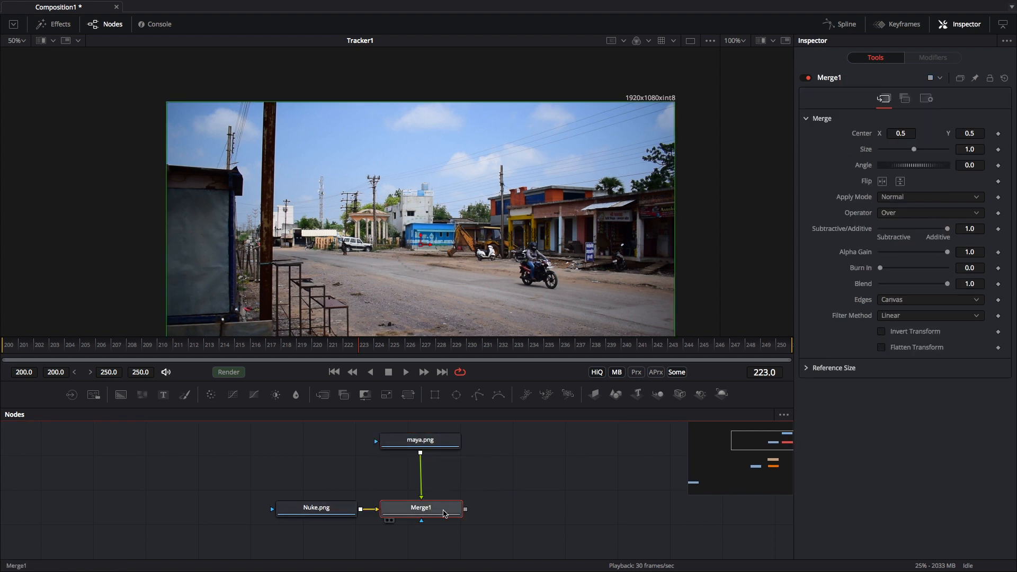
pyautogui.press('1')
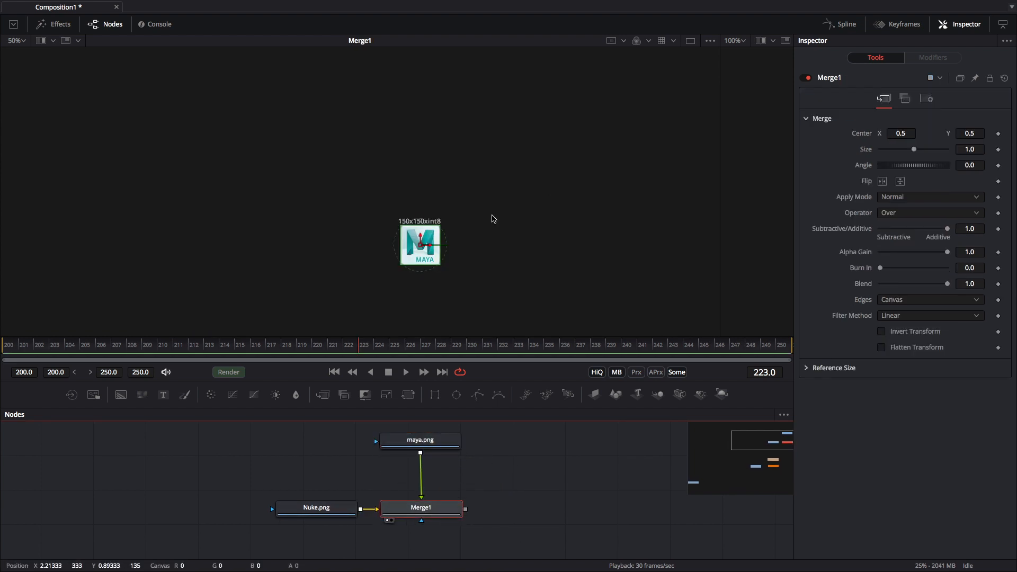
pyautogui.moveTo(451, 490); pyautogui.dragTo(441, 485)
pyautogui.moveTo(324, 509); pyautogui.dragTo(167, 510)
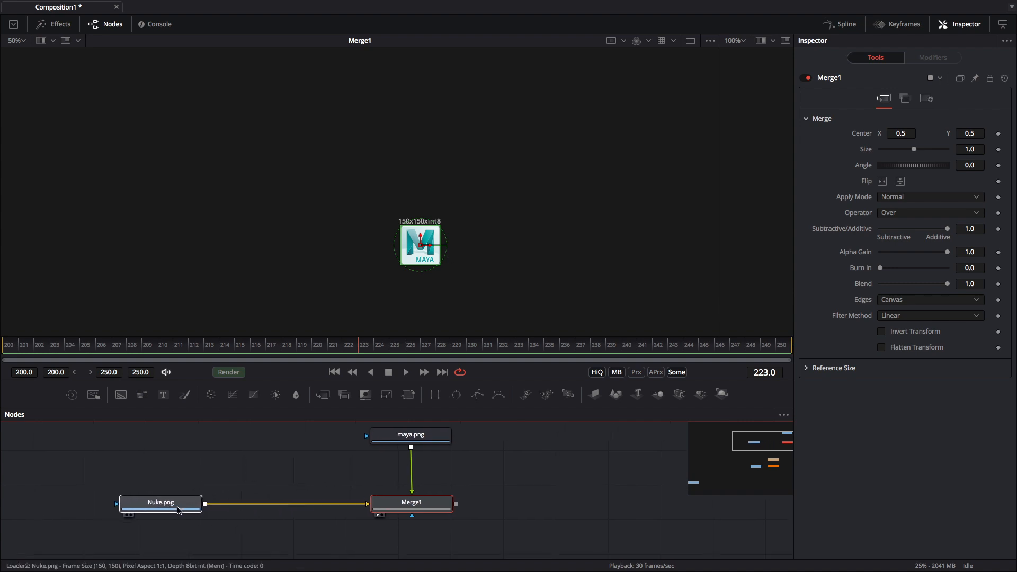
pyautogui.hotkey('shift', 'space')
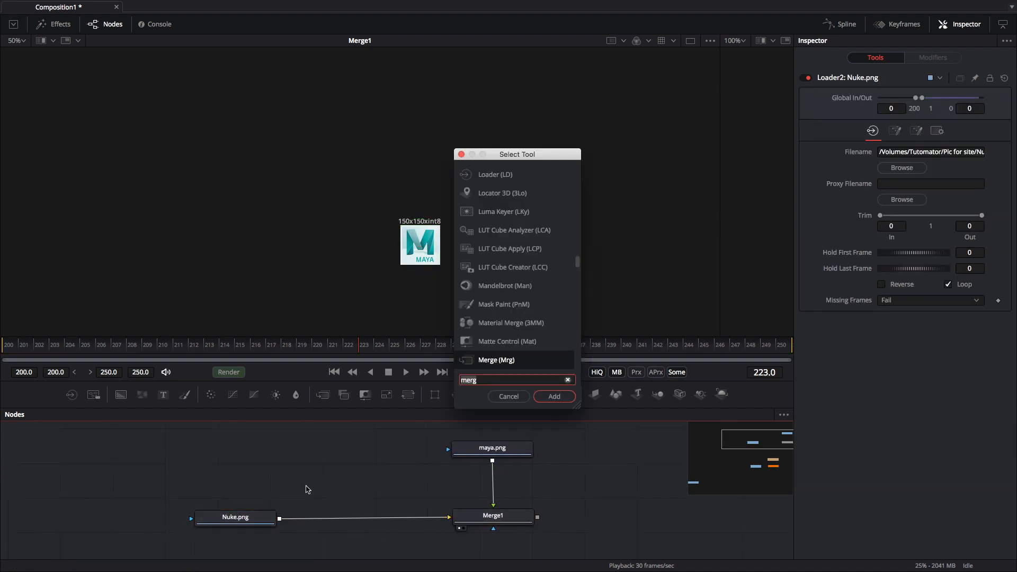
pyautogui.click(517, 397)
pyautogui.scroll(-5, 374, 469)
pyautogui.moveTo(369, 507); pyautogui.dragTo(371, 469)
pyautogui.moveTo(325, 538); pyautogui.dragTo(377, 482)
pyautogui.moveTo(392, 450); pyautogui.dragTo(350, 513)
pyautogui.scroll(3, 383, 474)
pyautogui.moveTo(334, 443); pyautogui.dragTo(340, 475)
# Add a Background node as Merge1's background in place of Nuke.png, and set its alpha to 0
pyautogui.hotkey('shift', 'space')
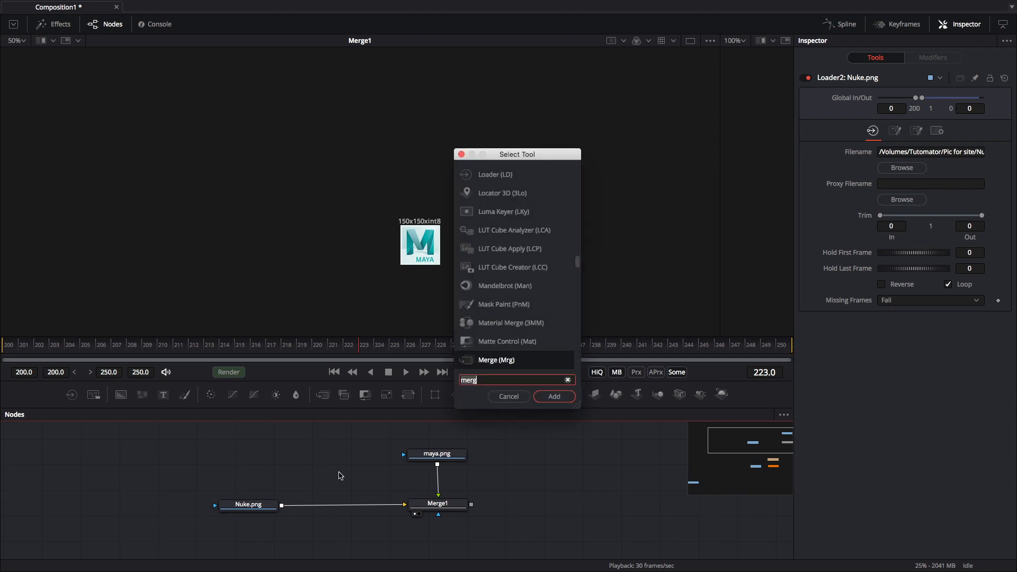
pyautogui.write('bg')
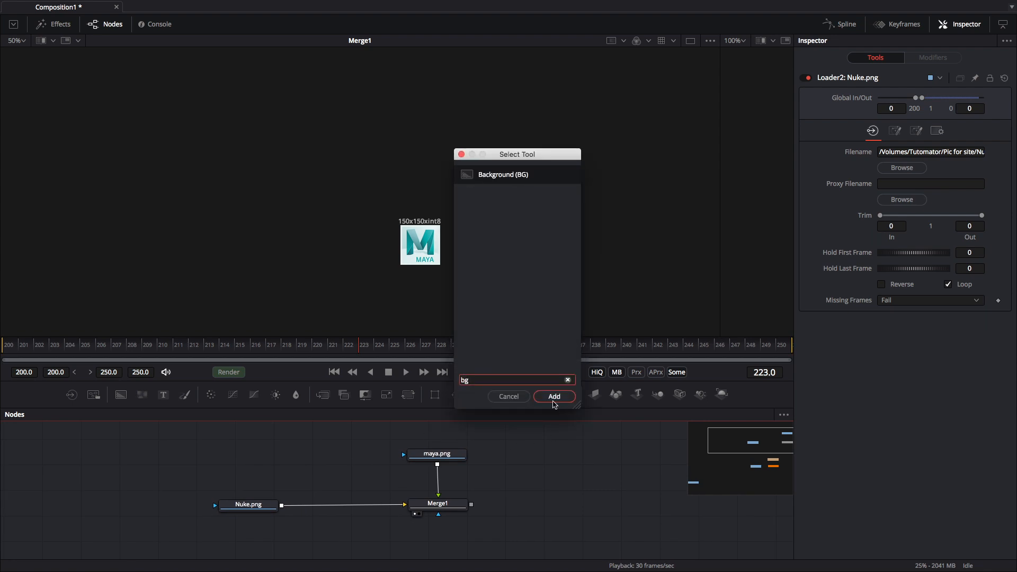
pyautogui.click(554, 405)
pyautogui.moveTo(372, 473); pyautogui.dragTo(404, 507)
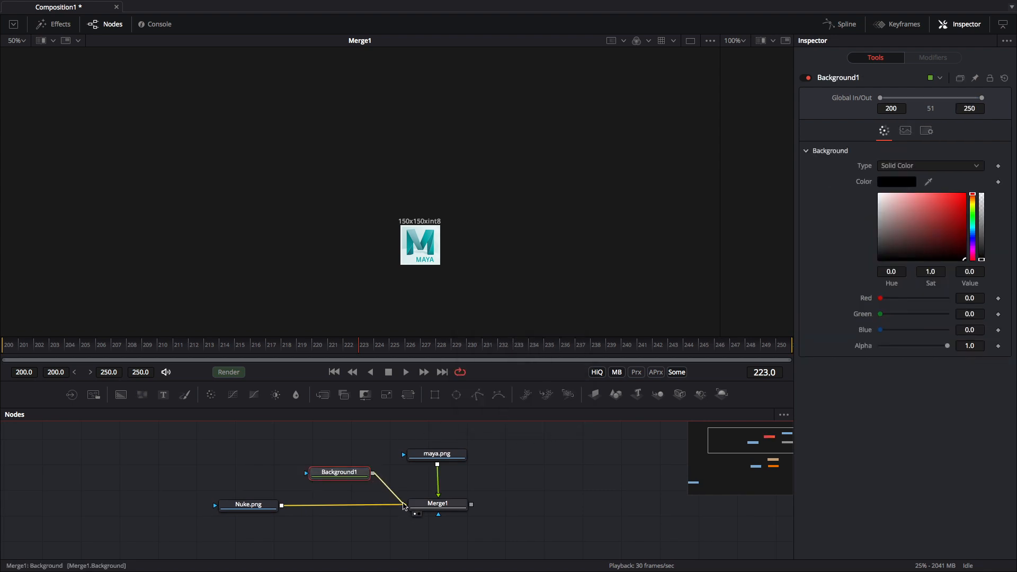
pyautogui.moveTo(248, 504); pyautogui.dragTo(535, 450)
pyautogui.moveTo(349, 478); pyautogui.dragTo(353, 507)
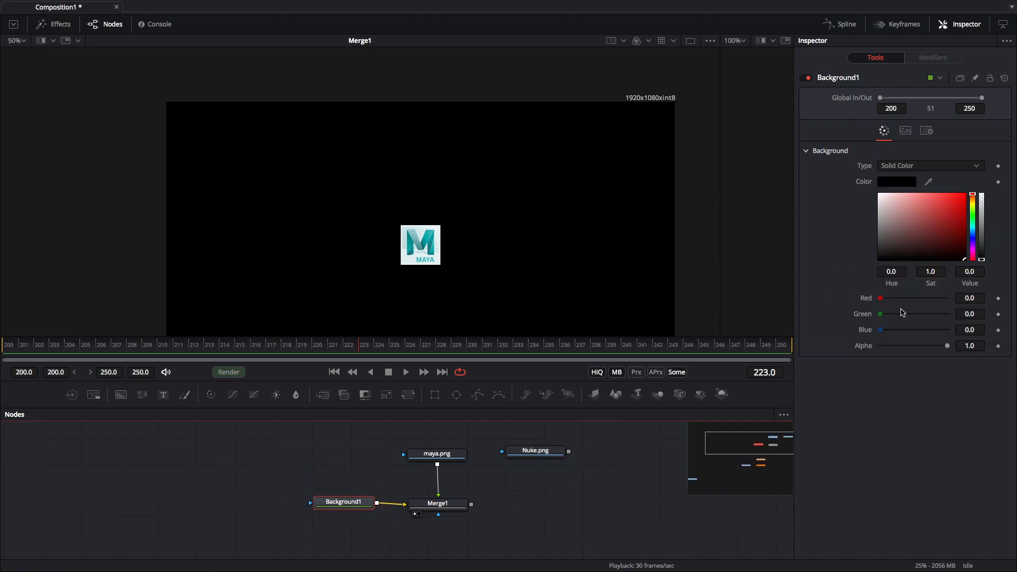
pyautogui.click(982, 260)
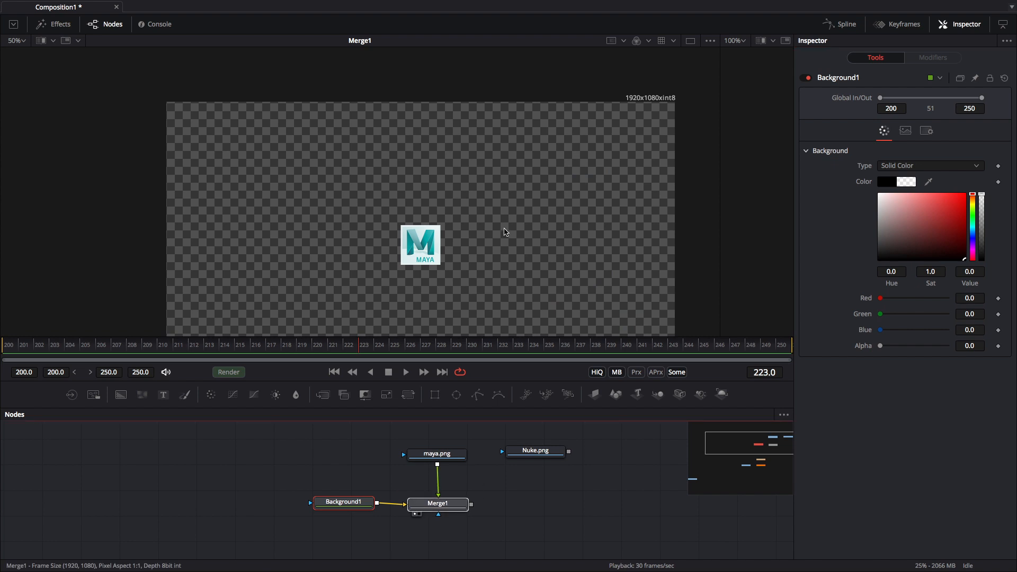
# Merge Nuke.png over Merge1's output and position the Nuke and Maya logos side by side above the frame's centre
pyautogui.moveTo(535, 450); pyautogui.dragTo(471, 504)
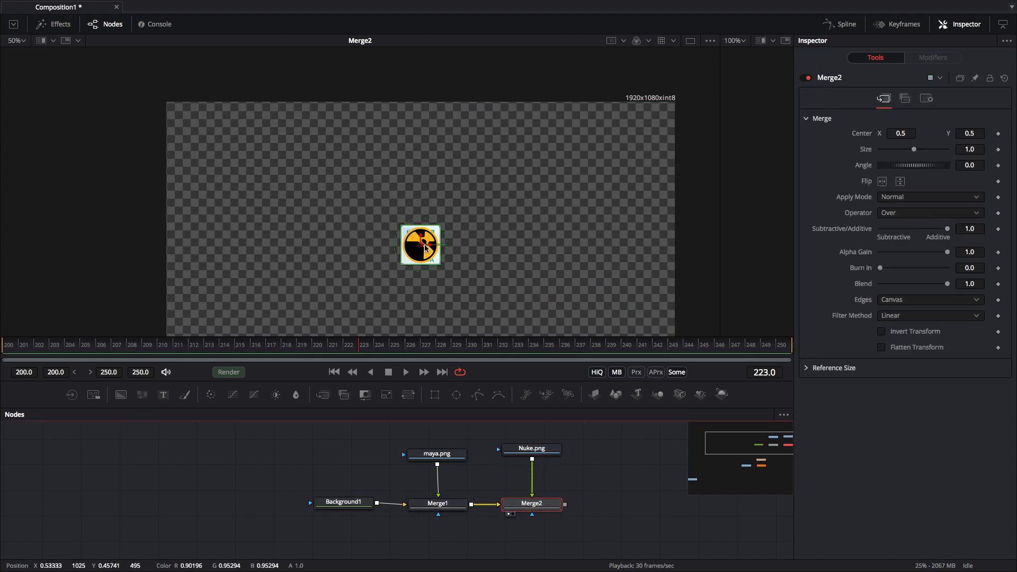
pyautogui.moveTo(420, 248); pyautogui.dragTo(422, 202)
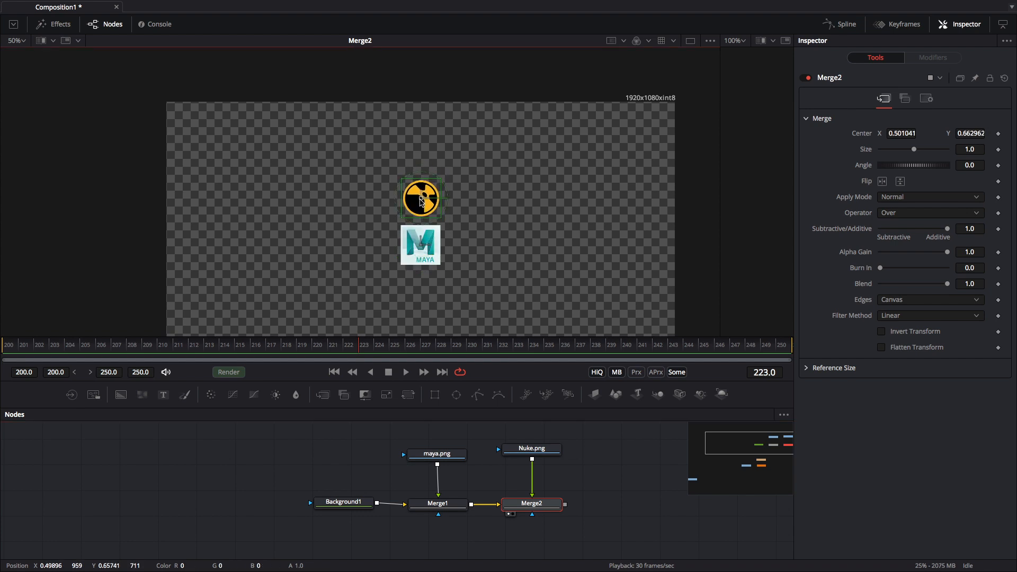
pyautogui.click(443, 505)
pyautogui.moveTo(423, 251); pyautogui.dragTo(469, 205)
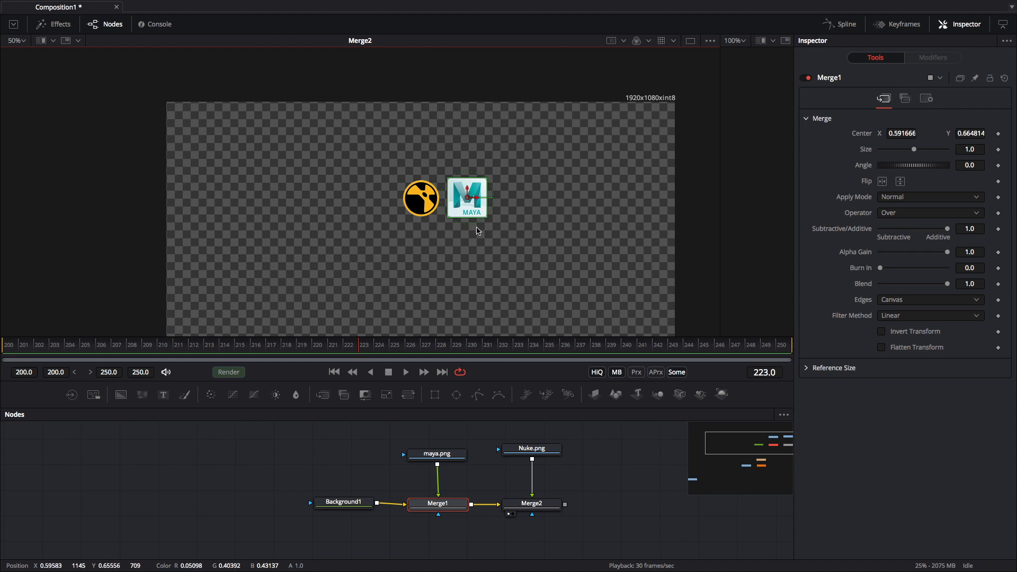
# Connect Merge2's output to Transform2's input and show Tracker1's output
pyautogui.scroll(-2, 594, 488)
pyautogui.click(524, 461)
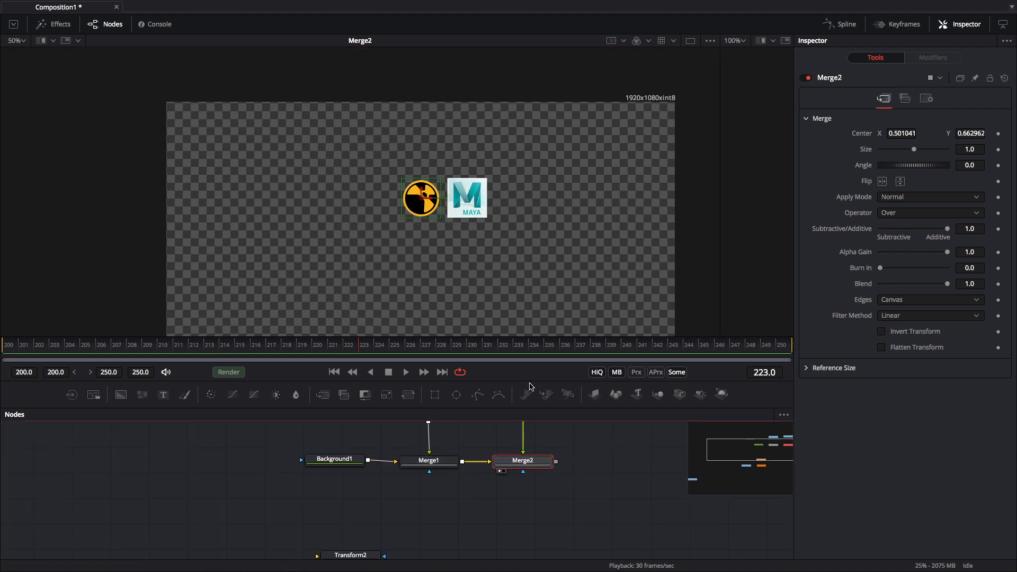
pyautogui.scroll(-2, 576, 480)
pyautogui.moveTo(568, 432); pyautogui.dragTo(492, 233)
pyautogui.scroll(-2, 392, 494)
pyautogui.scroll(-1, 393, 495)
pyautogui.click(508, 489)
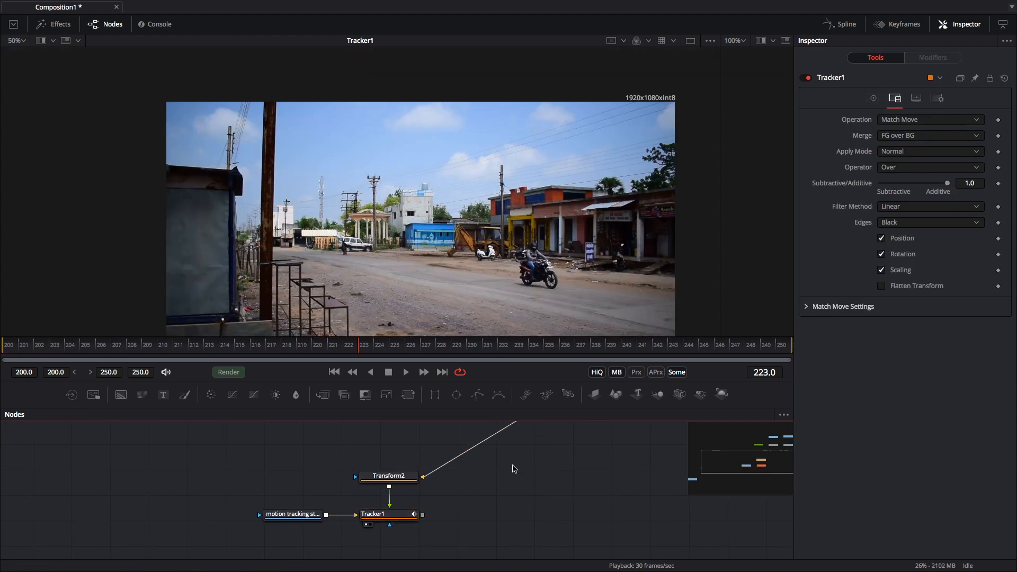
# Move the Background1, logo and merge nodes together so that Merge2 sits directly above Transform2
pyautogui.scroll(3, 514, 468)
pyautogui.moveTo(620, 440); pyautogui.dragTo(346, 521)
pyautogui.moveTo(567, 514); pyautogui.dragTo(395, 548)
pyautogui.scroll(-2, 440, 492)
pyautogui.moveTo(445, 467); pyautogui.dragTo(446, 474)
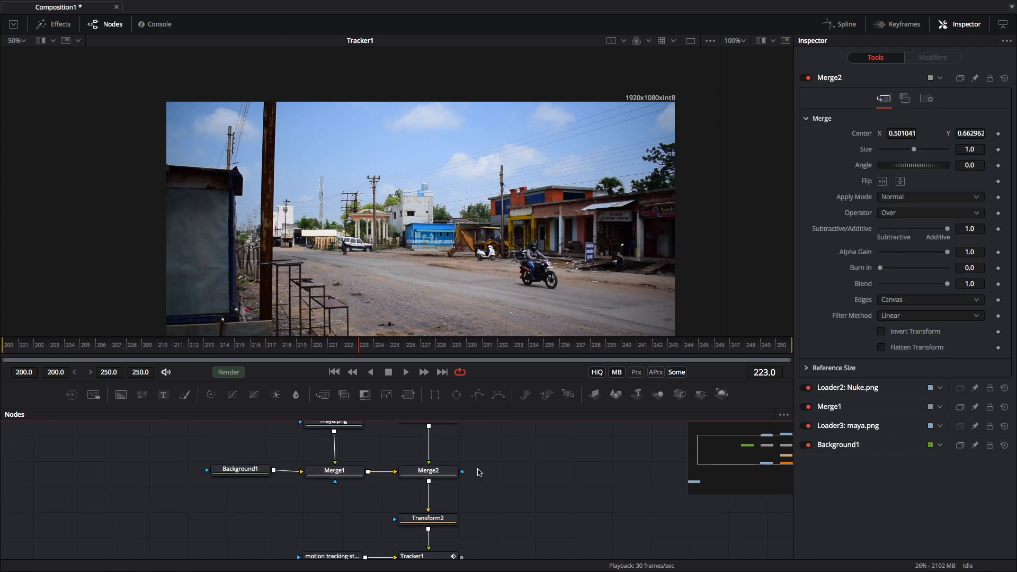
# View the outputs of Merge1, Merge2 and Transform2 in turn to find where the logos leave the frame
pyautogui.scroll(2, 466, 476)
pyautogui.click(346, 495)
pyautogui.moveTo(346, 495); pyautogui.dragTo(461, 258)
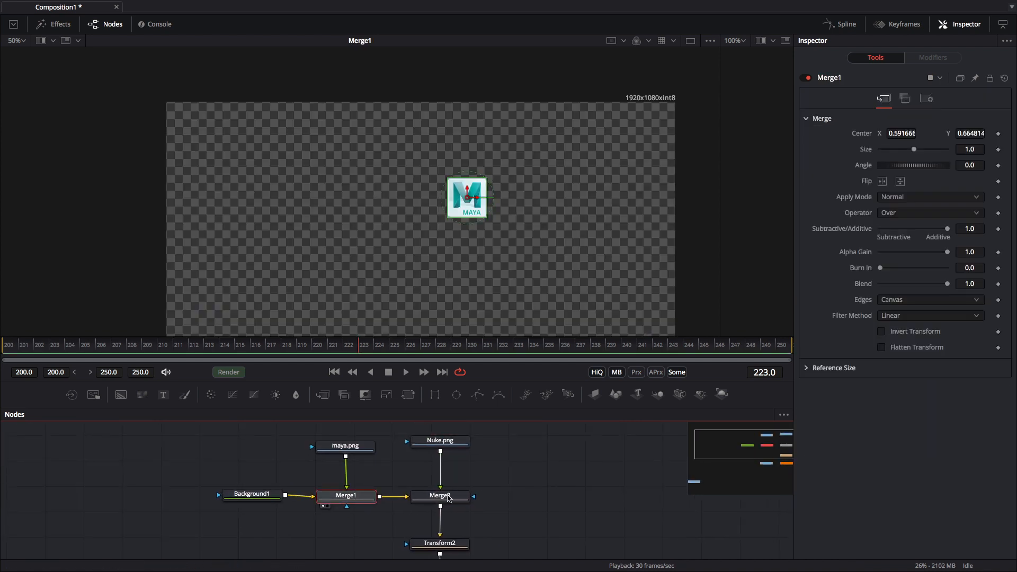
pyautogui.moveTo(449, 498); pyautogui.dragTo(466, 265)
pyautogui.scroll(-2, 210, 451)
pyautogui.click(433, 502)
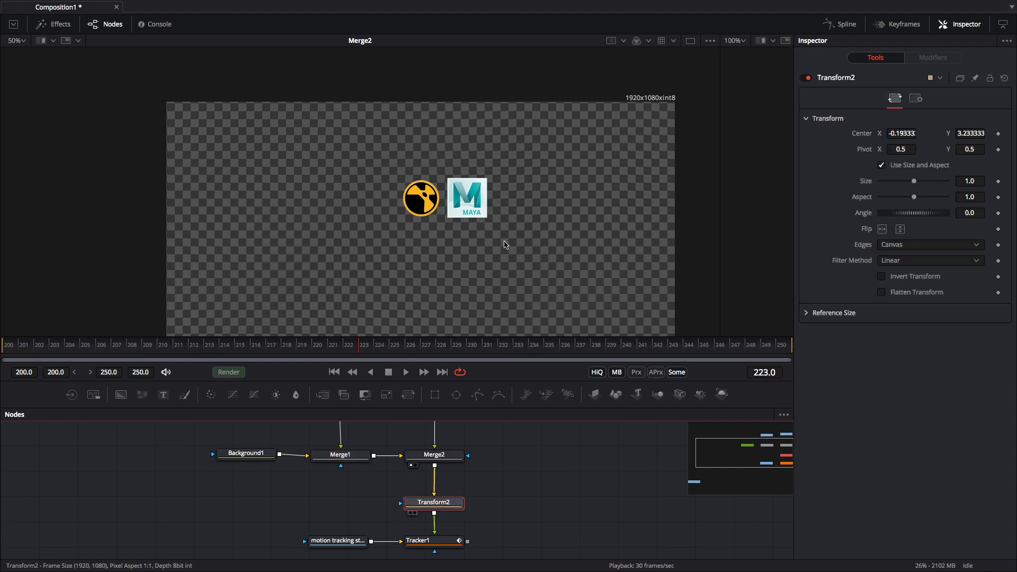
pyautogui.press('1')
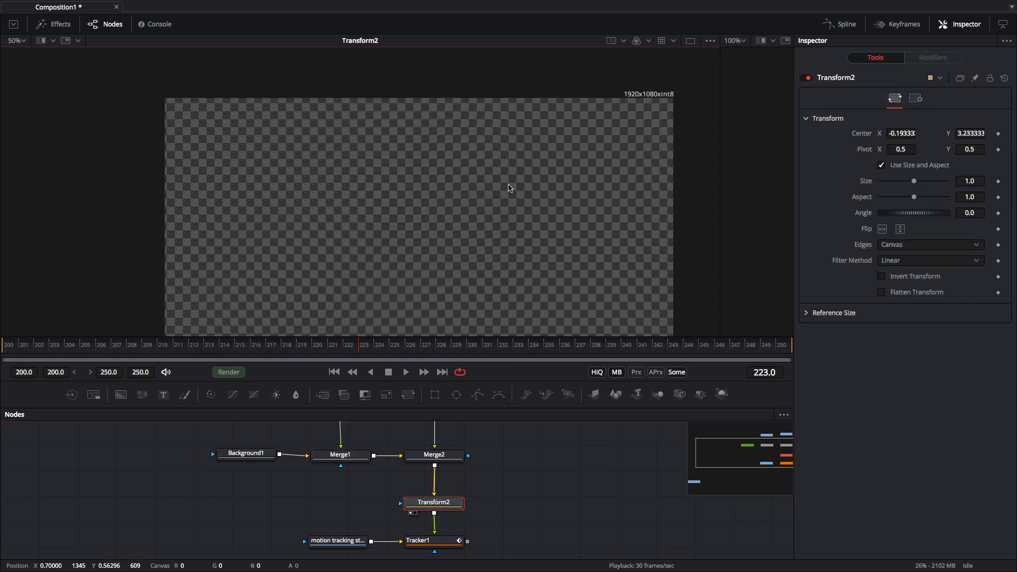
# Delete Transform2 so that Merge2 feeds Tracker1 directly, and show Tracker1's output
pyautogui.click(440, 503)
pyautogui.press('Delete')
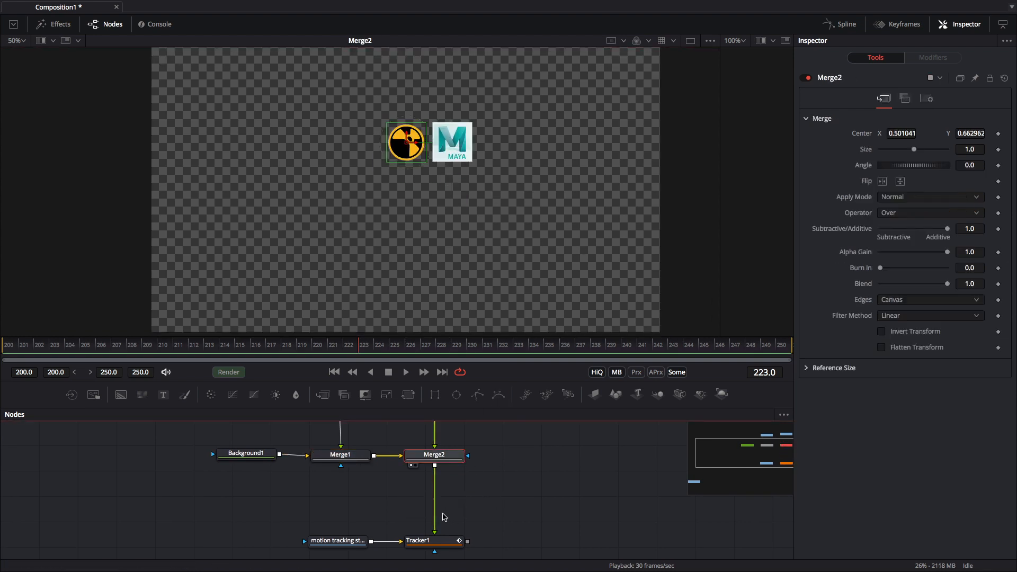
pyautogui.press('1')
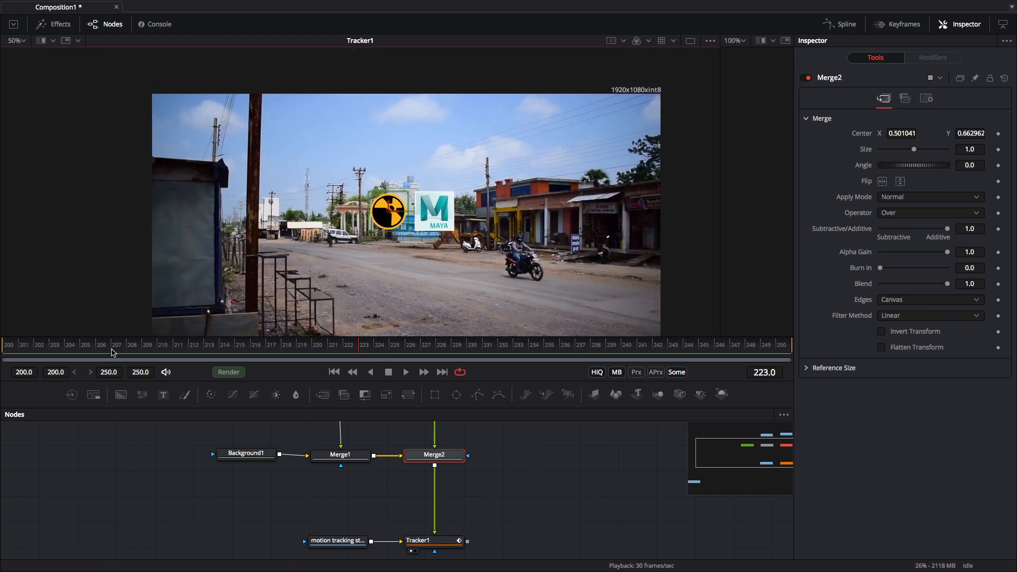
# Scrub through the first frames to check how both logos follow the street shot, ending at frame 200
pyautogui.moveTo(111, 352); pyautogui.dragTo(47, 349)
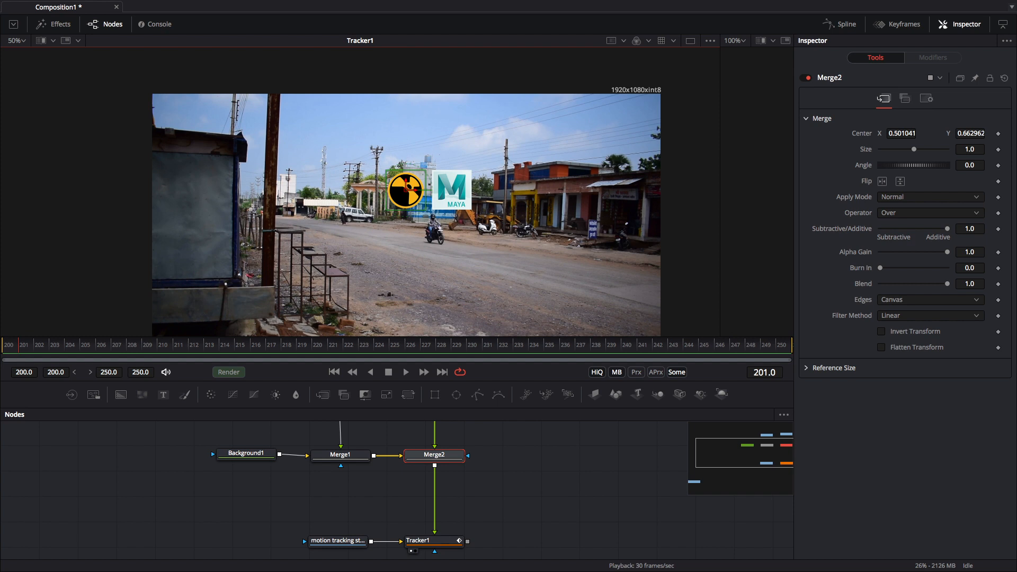
pyautogui.scroll(3, 527, 454)
pyautogui.scroll(-4, 470, 472)
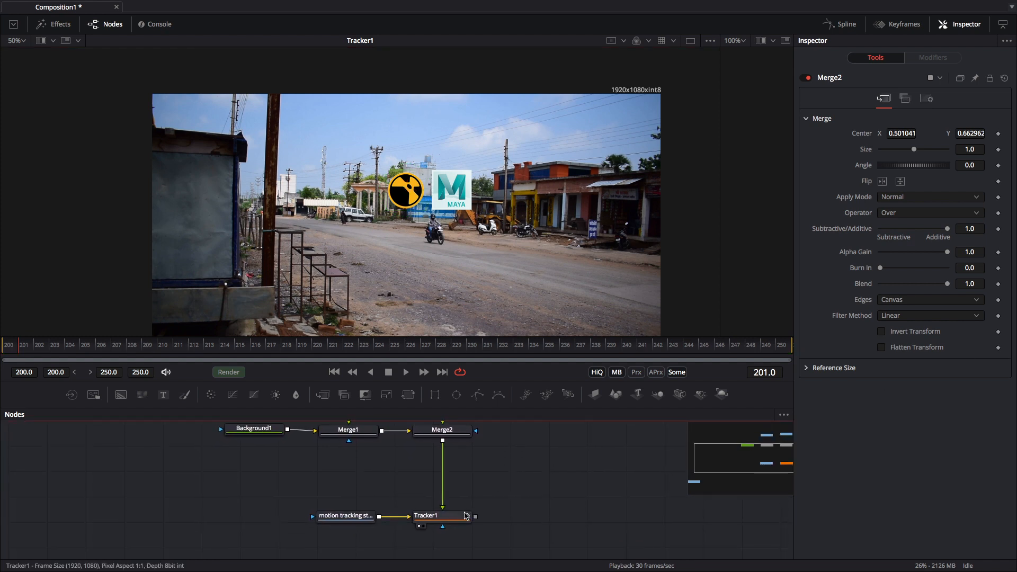
pyautogui.moveTo(41, 348); pyautogui.dragTo(4, 376)
# Add a Text+ node and merge it over Merge2's output, ahead of Tracker1
pyautogui.scroll(3, 476, 474)
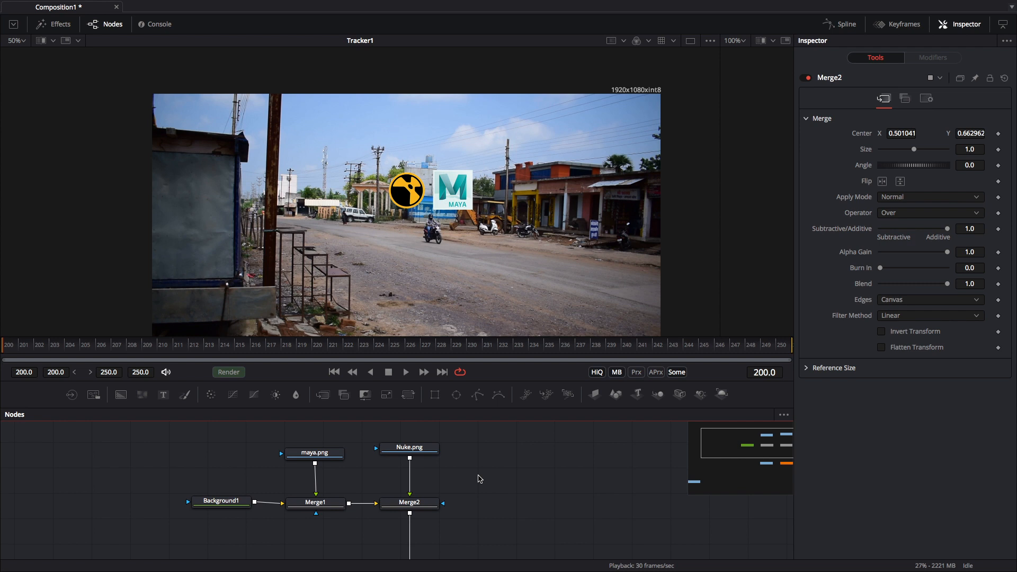
pyautogui.hotkey('shift', 'space')
pyautogui.write('bg')
pyautogui.press('BackSpace')
pyautogui.press('BackSpace')
pyautogui.write('text')
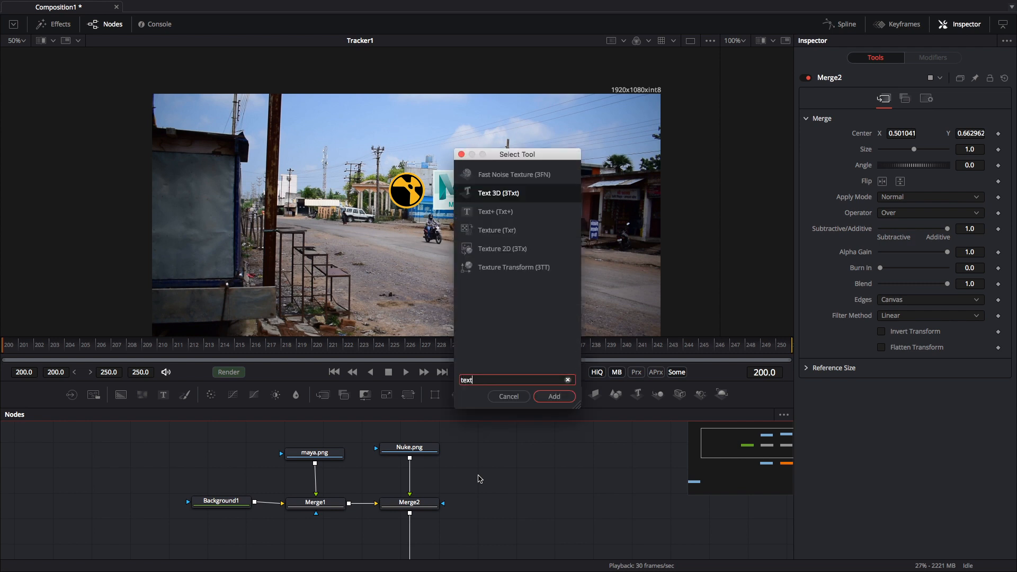
pyautogui.write('+')
pyautogui.click(554, 396)
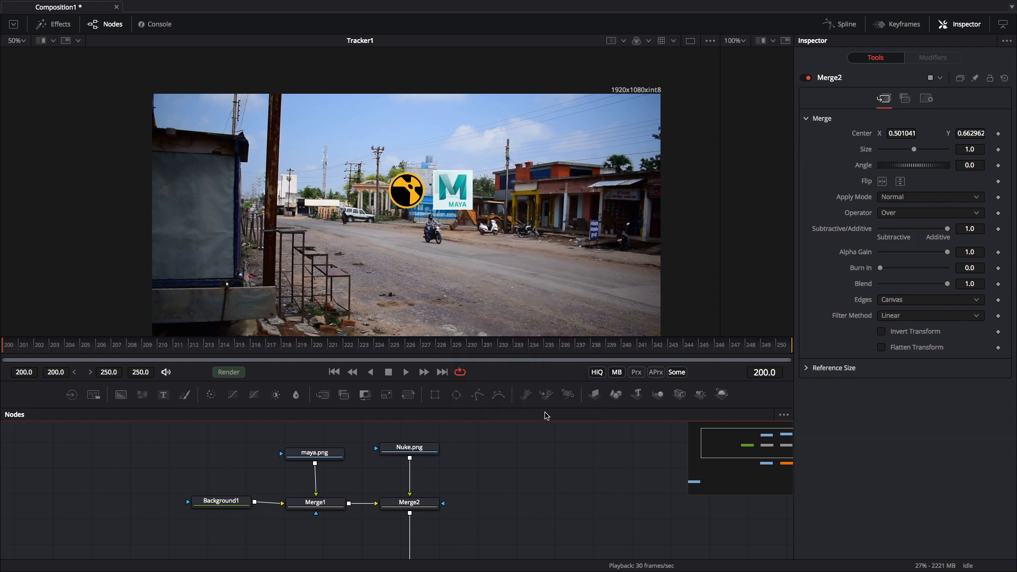
pyautogui.moveTo(459, 501); pyautogui.dragTo(415, 505)
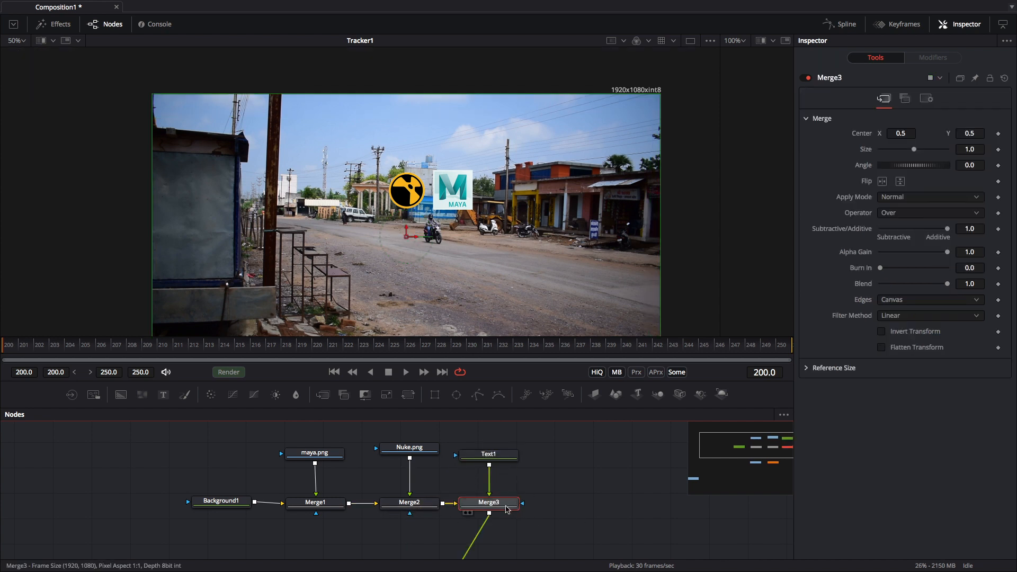
# Show Merge3's output, set the text to TUTOMATOR, and position it above the two logos
pyautogui.click(465, 513)
pyautogui.click(488, 454)
pyautogui.click(927, 180)
pyautogui.write('TUTOMATOR')
pyautogui.click(553, 497)
pyautogui.moveTo(411, 241); pyautogui.dragTo(430, 155)
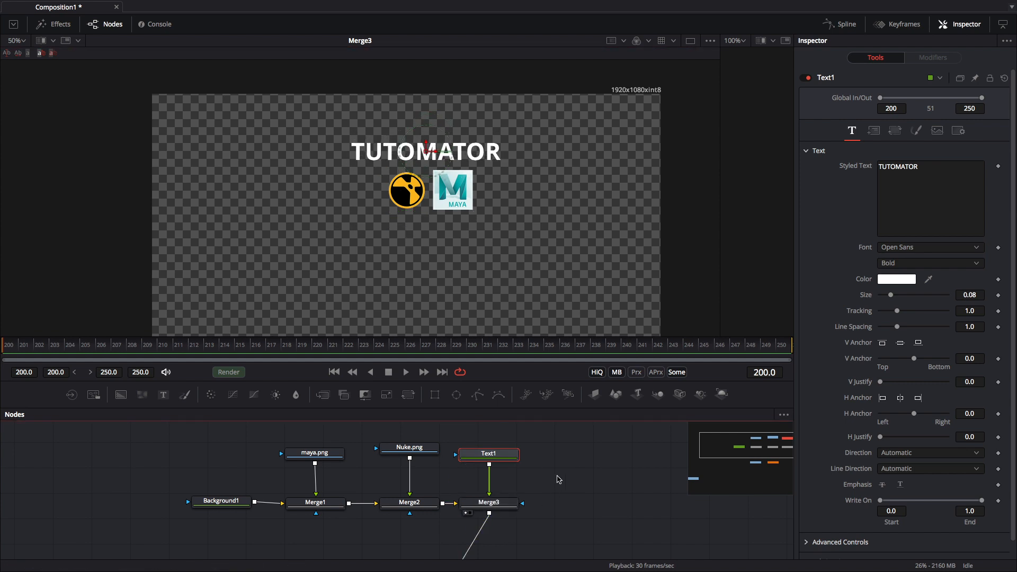
# Show Tracker1's output and scrub the first frames to check how the title and logos follow the shot
pyautogui.scroll(-4, 557, 479)
pyautogui.moveTo(417, 496); pyautogui.dragTo(514, 271)
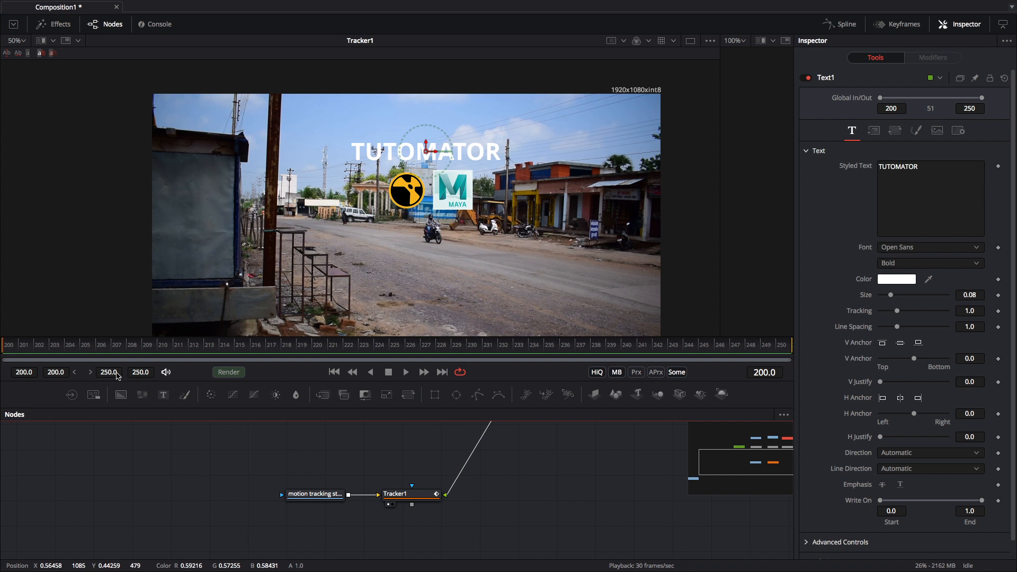
pyautogui.moveTo(18, 343); pyautogui.dragTo(100, 343)
# Move Tracker1 and the street footage node together so that Tracker1 sits directly below Merge3
pyautogui.scroll(3, 432, 490)
pyautogui.scroll(-2, 431, 490)
pyautogui.moveTo(455, 516); pyautogui.dragTo(326, 554)
pyautogui.moveTo(449, 544)
pyautogui.mouseDown()
pyautogui.moveTo(458, 538)
pyautogui.moveTo(455, 548)
pyautogui.mouseUp()
pyautogui.moveTo(459, 497); pyautogui.dragTo(489, 459)
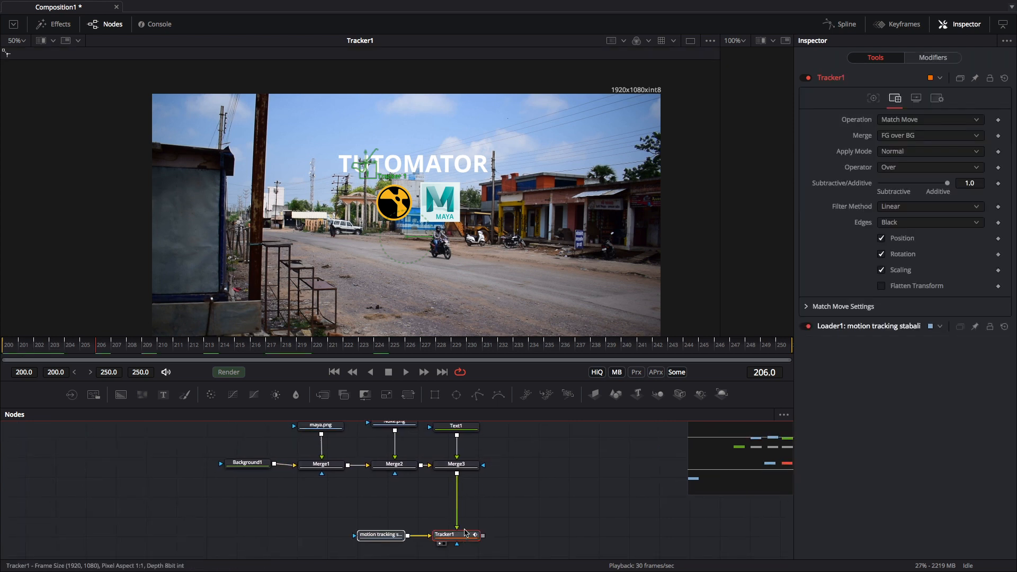
pyautogui.click(526, 455)
# Play the shot from frame 200 to check the match-moved title and logos
pyautogui.moveTo(136, 344); pyautogui.dragTo(5, 348)
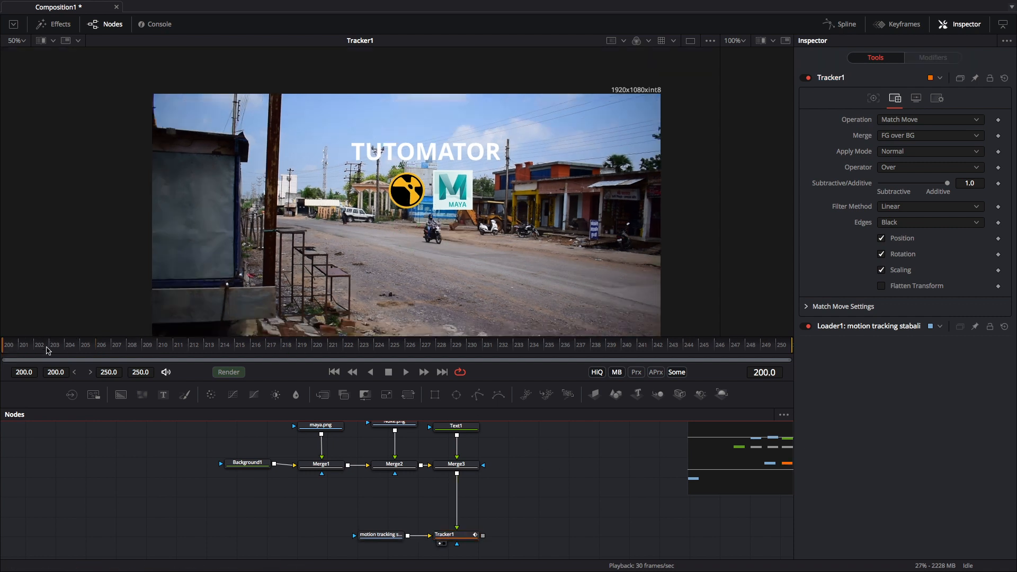
pyautogui.click(406, 372)
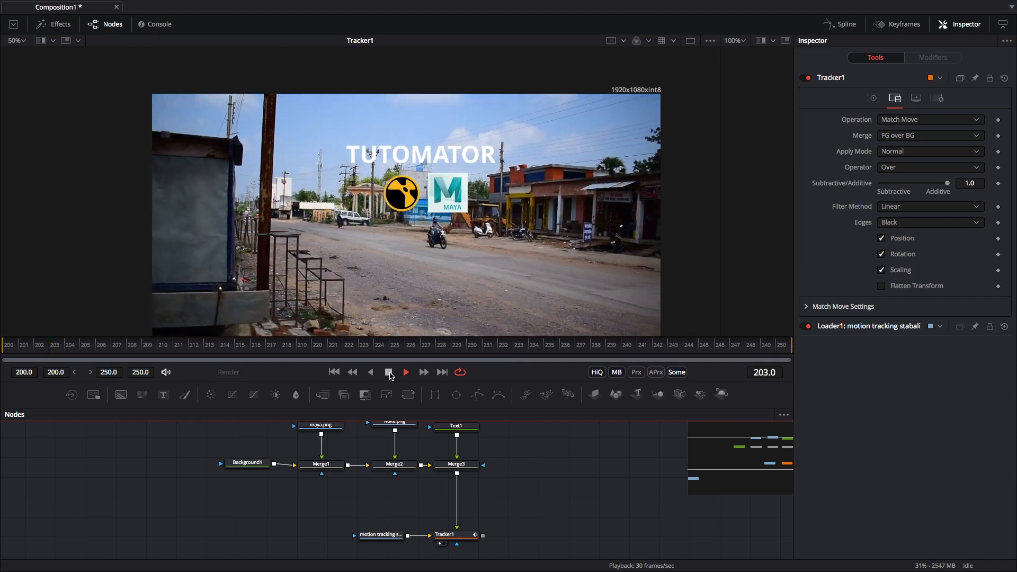
pyautogui.moveTo(530, 458)
pyautogui.mouseDown()
pyautogui.moveTo(538, 462)
pyautogui.moveTo(527, 465)
pyautogui.mouseUp()
pyautogui.scroll(-2, 537, 465)
pyautogui.scroll(-1, 526, 465)
pyautogui.scroll(2, 525, 465)
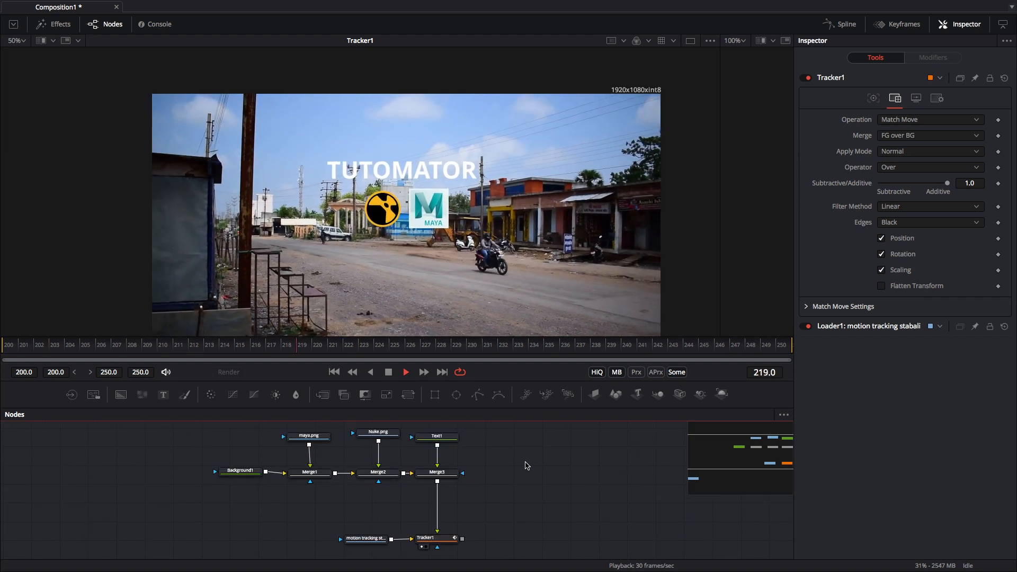